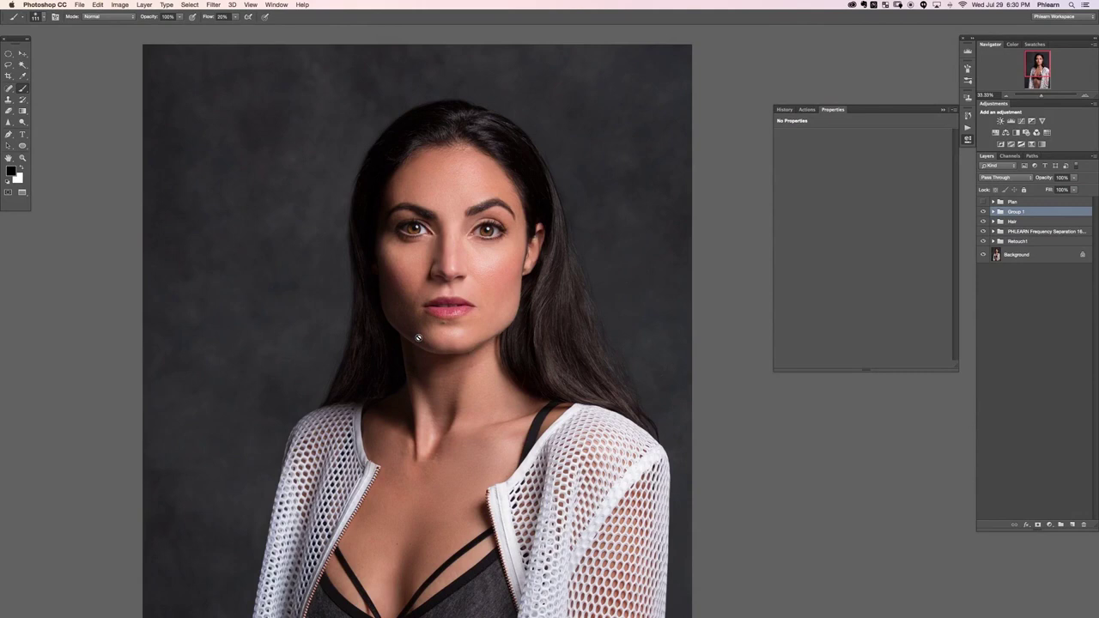
Step: Add a new layer above Group 1, place it in a group named "Finish", and select the layer inside it
click(1072, 524)
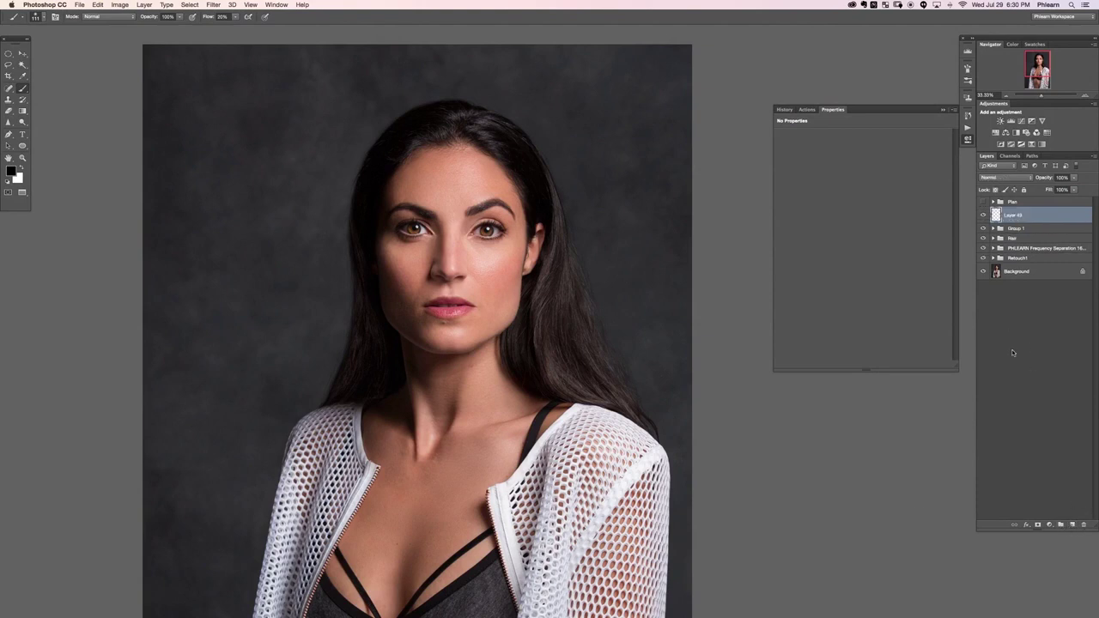
key(super+g)
double_click(1017, 212)
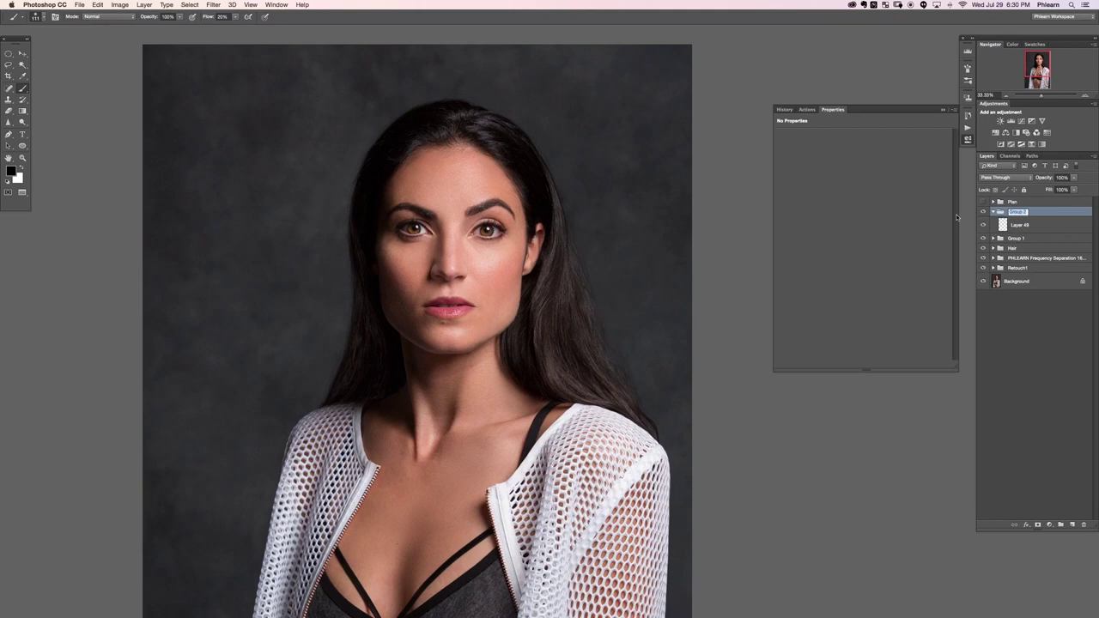
text(Finish)
click(1035, 228)
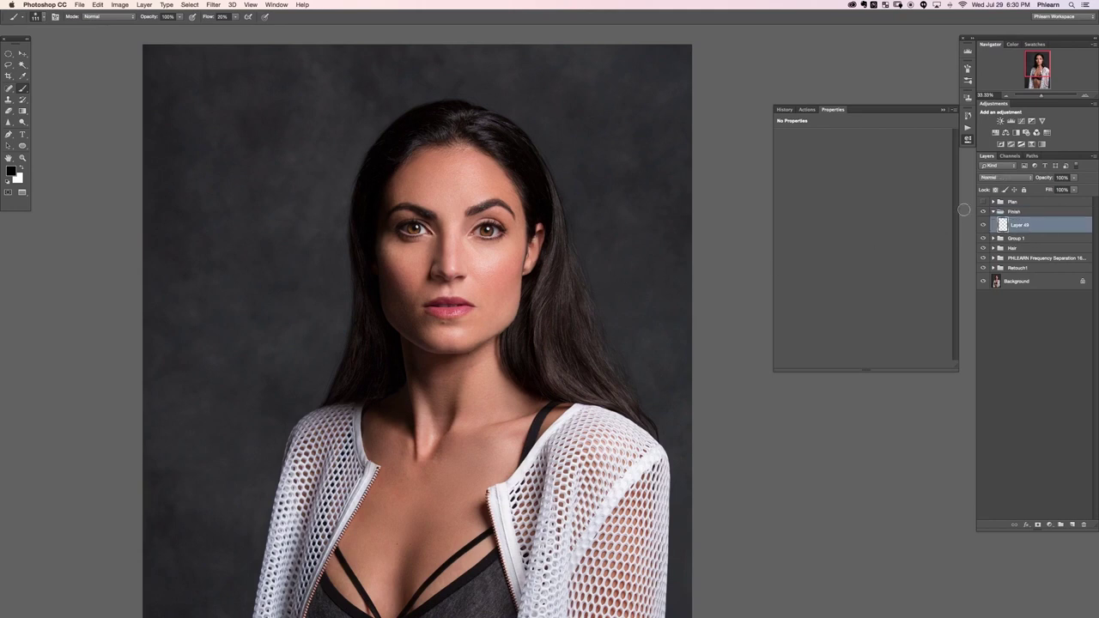
Step: Set the blend mode of the new layer in the Finish group to Soft Light
key(super+plus)
key(super+plus)
key(super+plus)
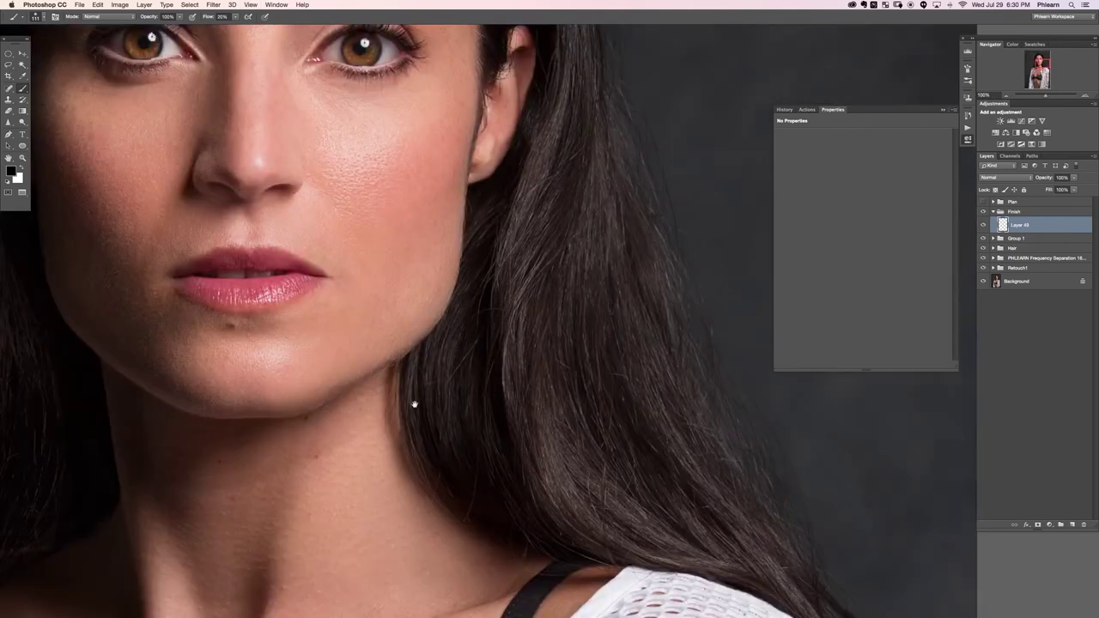
drag(414, 404, 660, 511)
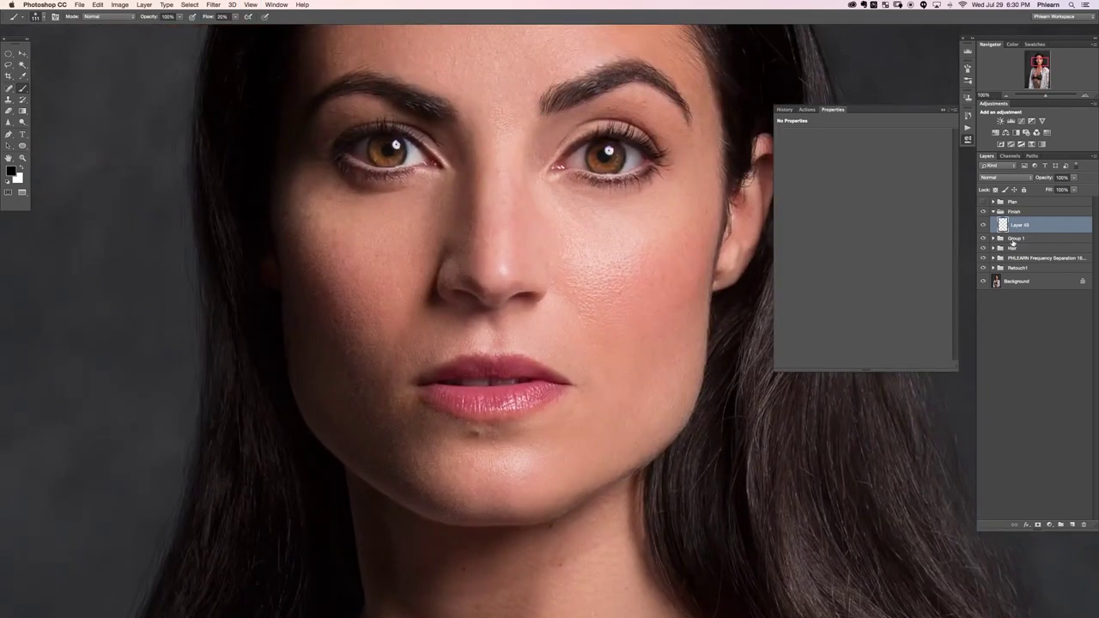
click(998, 178)
click(1008, 177)
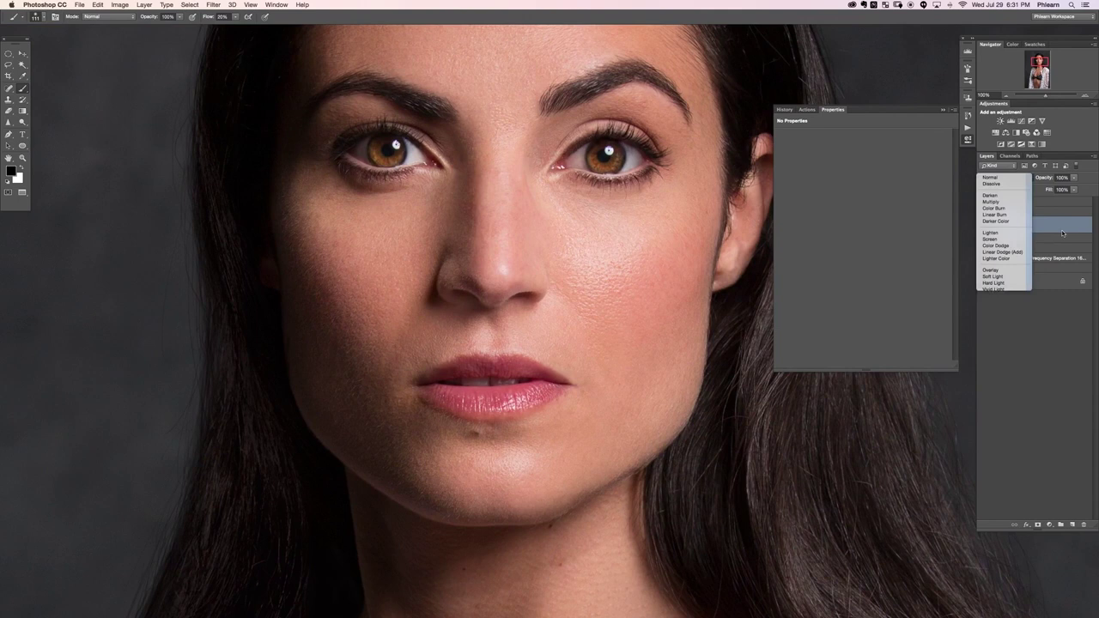
click(1001, 179)
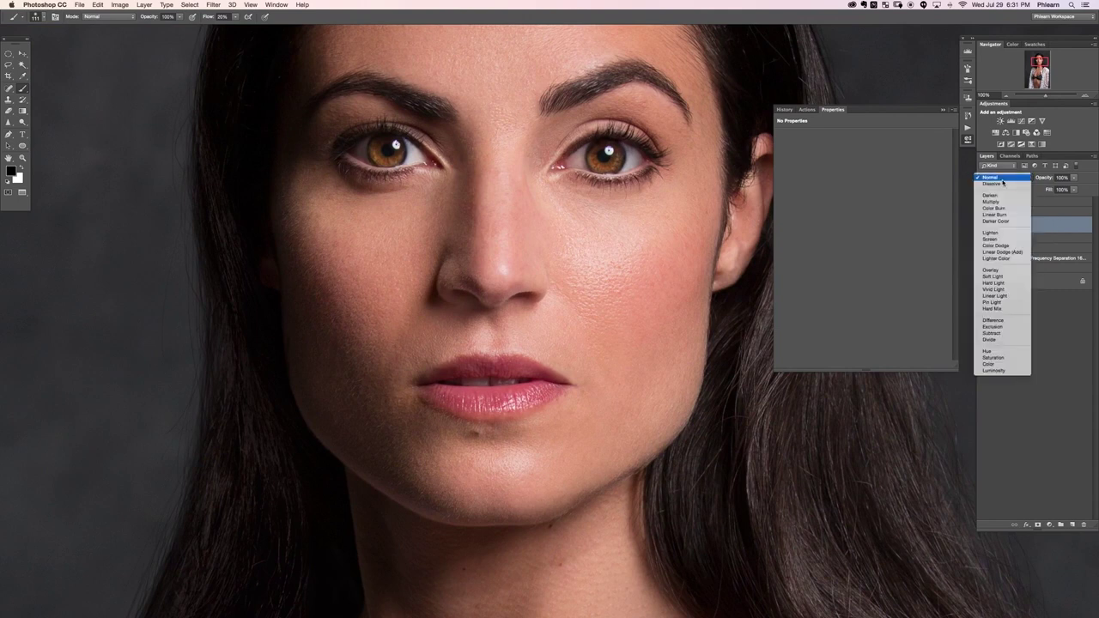
click(993, 277)
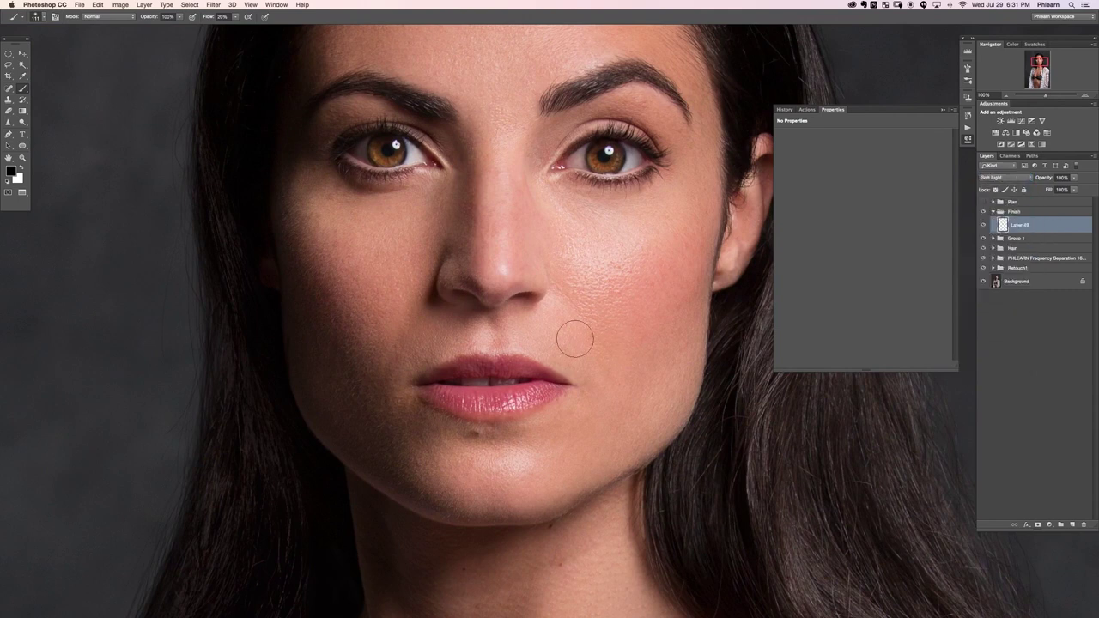
Step: Paint soft black shading along the underside of the lower lip with a small brush
key(super+minus)
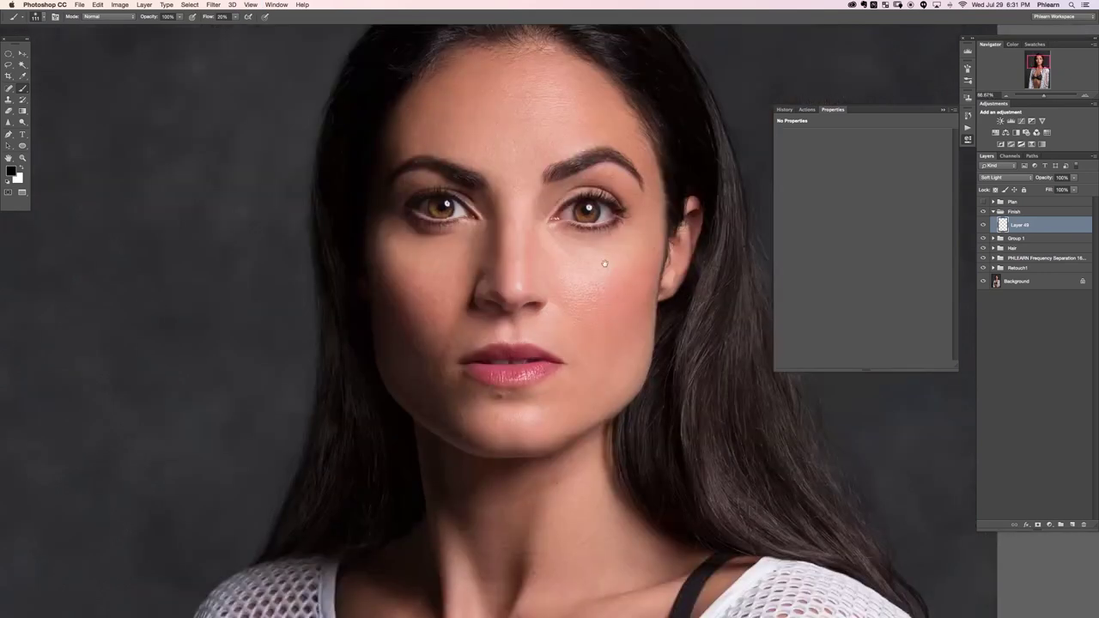
drag(648, 243, 624, 245)
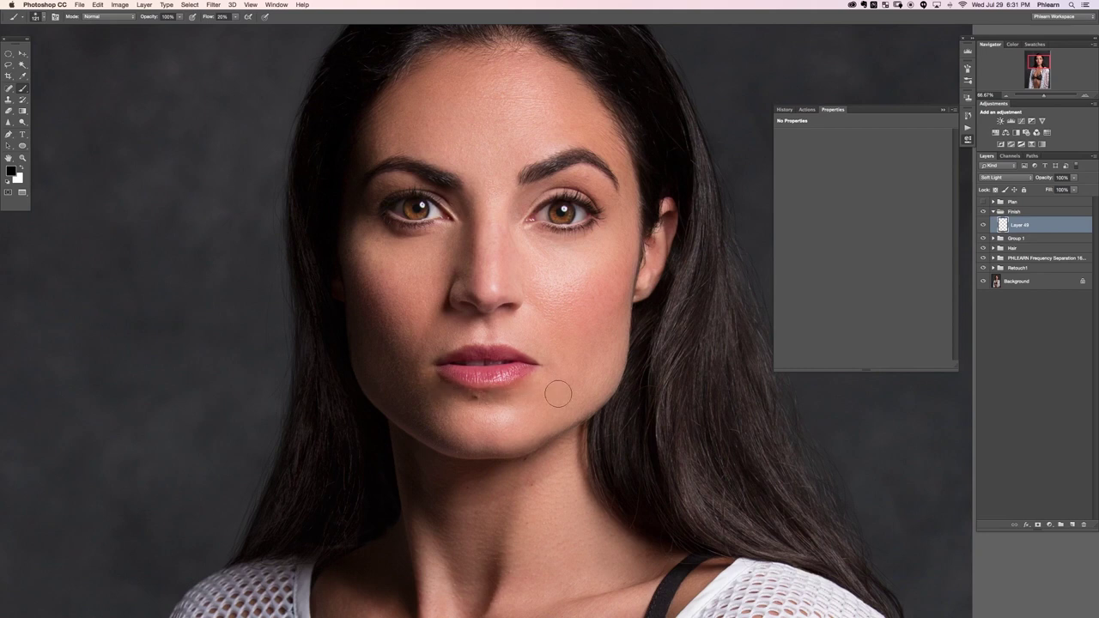
key(e)
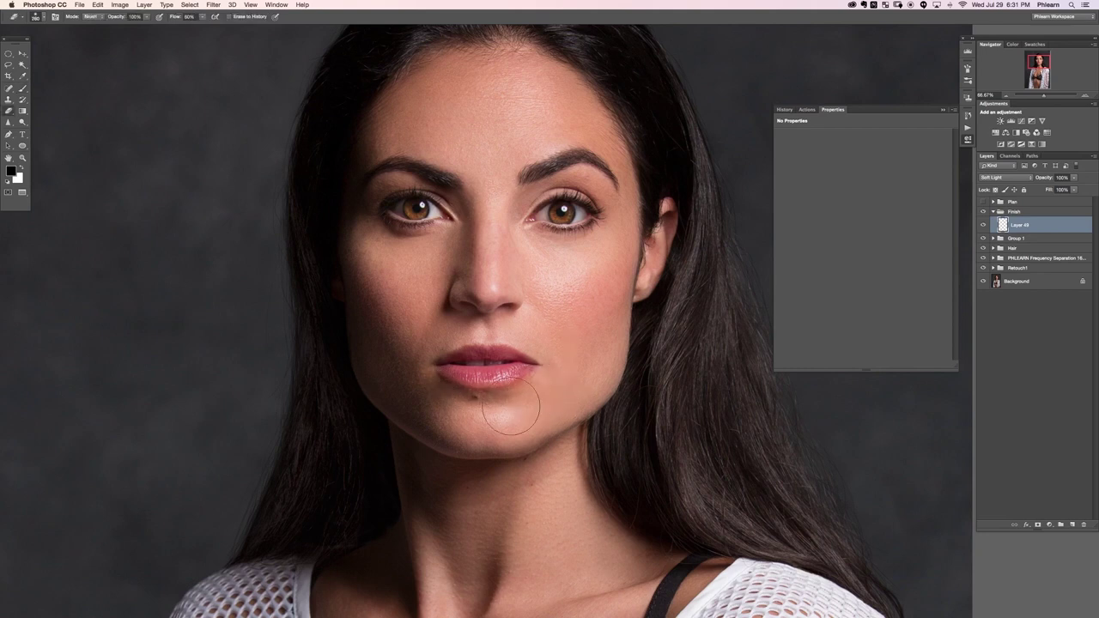
key(b)
drag(482, 396, 455, 385)
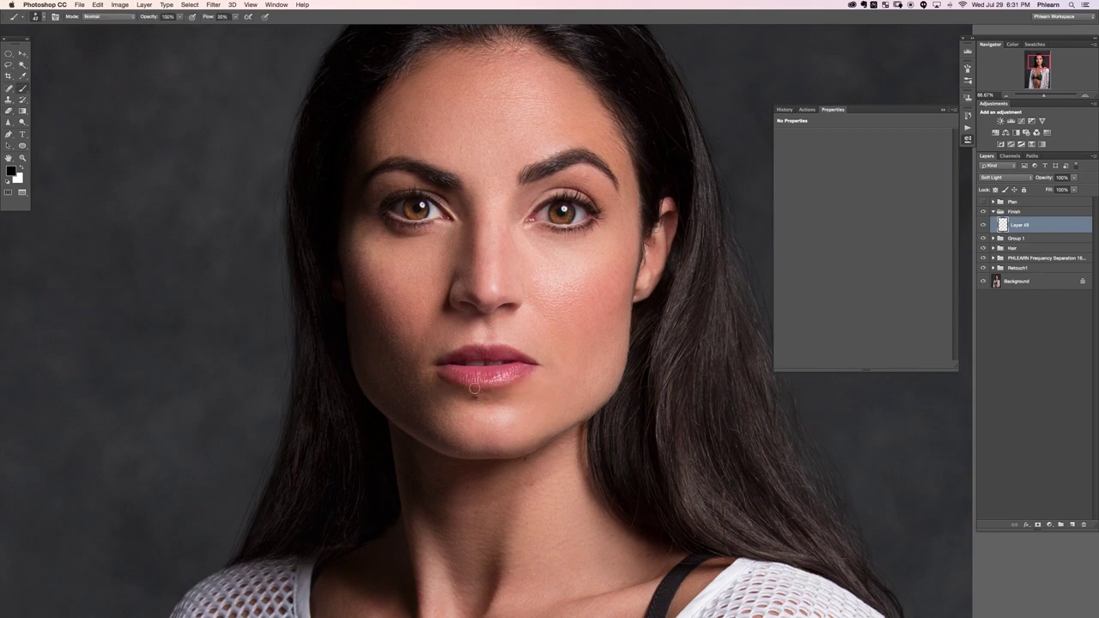
drag(490, 385, 507, 383)
Step: Brush a white highlight onto the center edge of the upper lip
key(x)
key(super+equal)
key(super+equal)
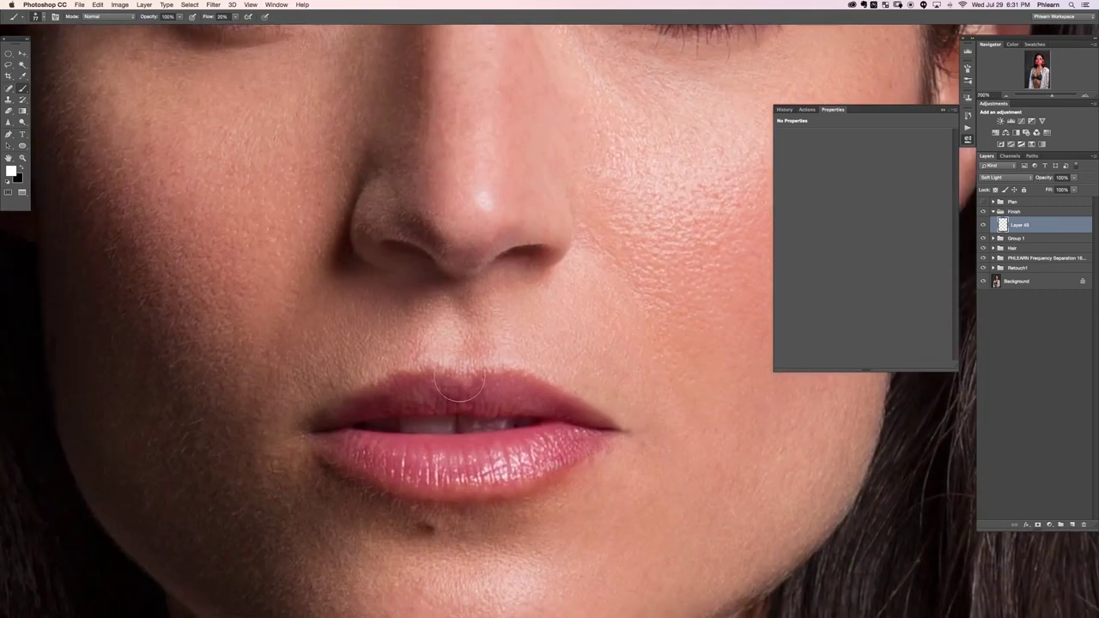
drag(462, 377, 444, 377)
Step: Erase excess highlight along the upper lip with a small eraser and paint a fine white highlight just above the lip line
key(bracketleft)
key(bracketleft)
key(bracketleft)
key(bracketleft)
key(e)
drag(595, 411, 575, 413)
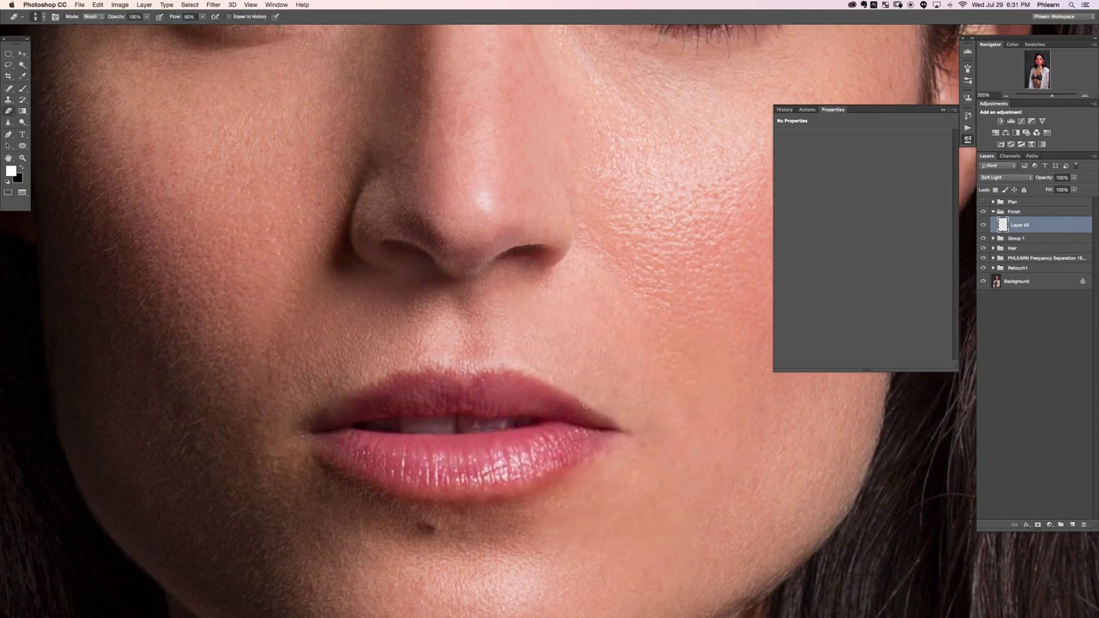
key(b)
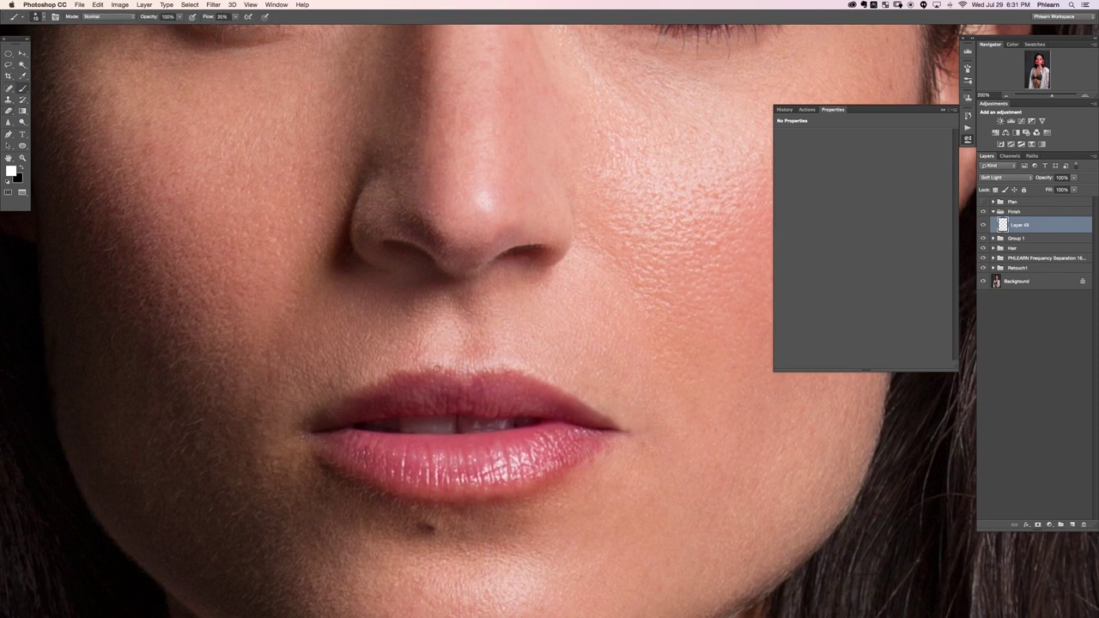
mouse_move(421, 363)
mouse_down()
mouse_move(397, 374)
mouse_move(500, 350)
mouse_up()
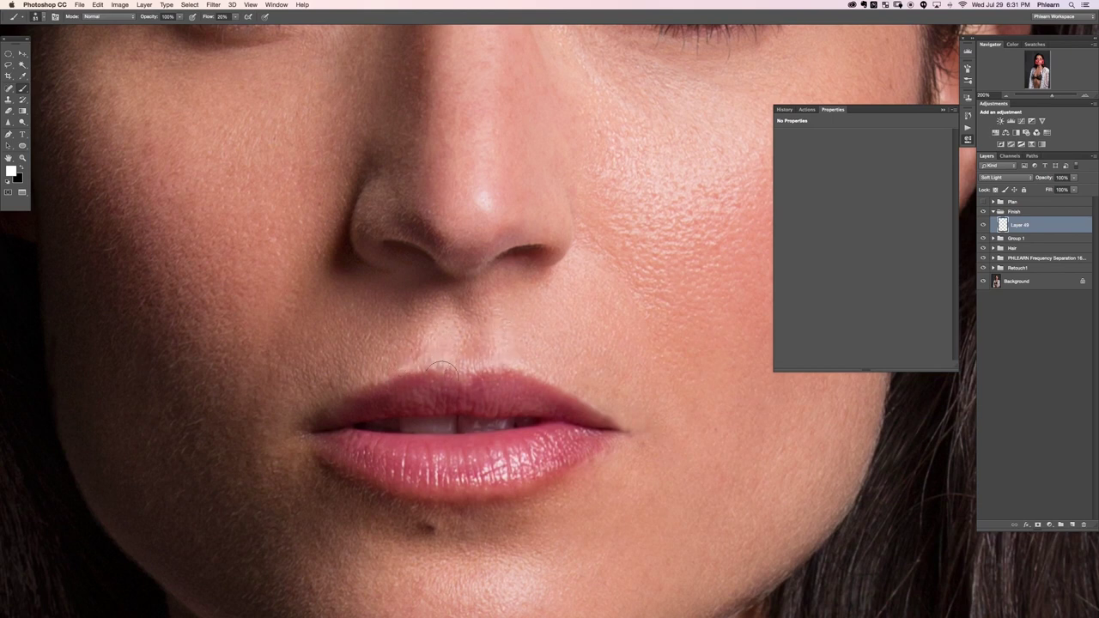
Step: Paint black shading at the corner of the mouth on the shadowed side of the face
key(x)
drag(333, 420, 336, 411)
key(super+minus)
key(super+minus)
key(super+minus)
key(super+plus)
drag(526, 346, 508, 358)
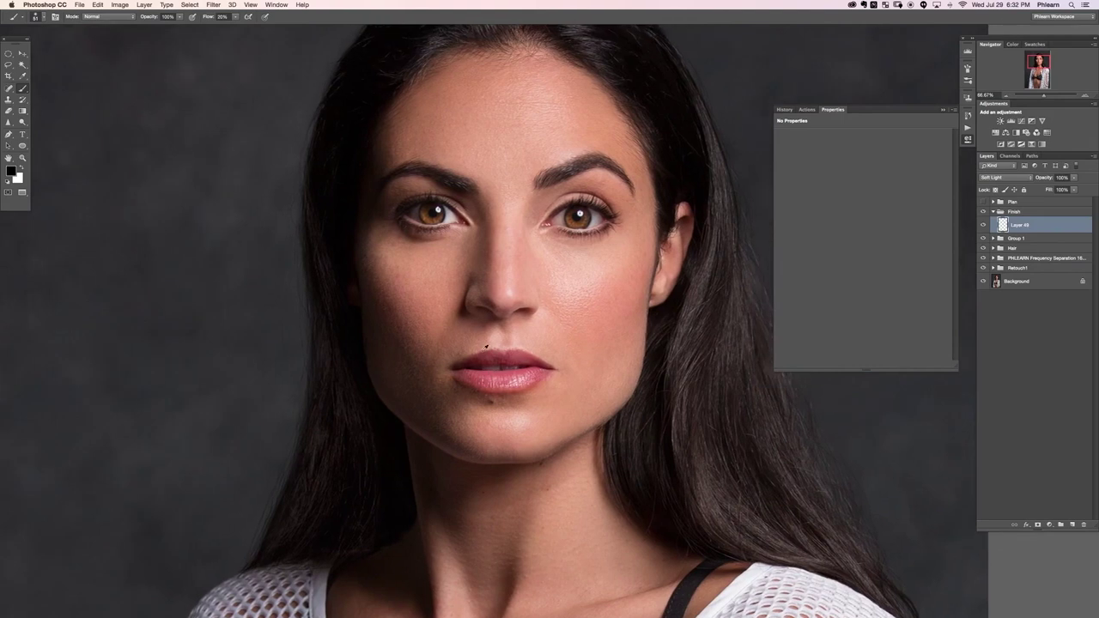
Step: Paint a small white highlight in the groove between the nose and upper lip, and restore black as the foreground color
key(e)
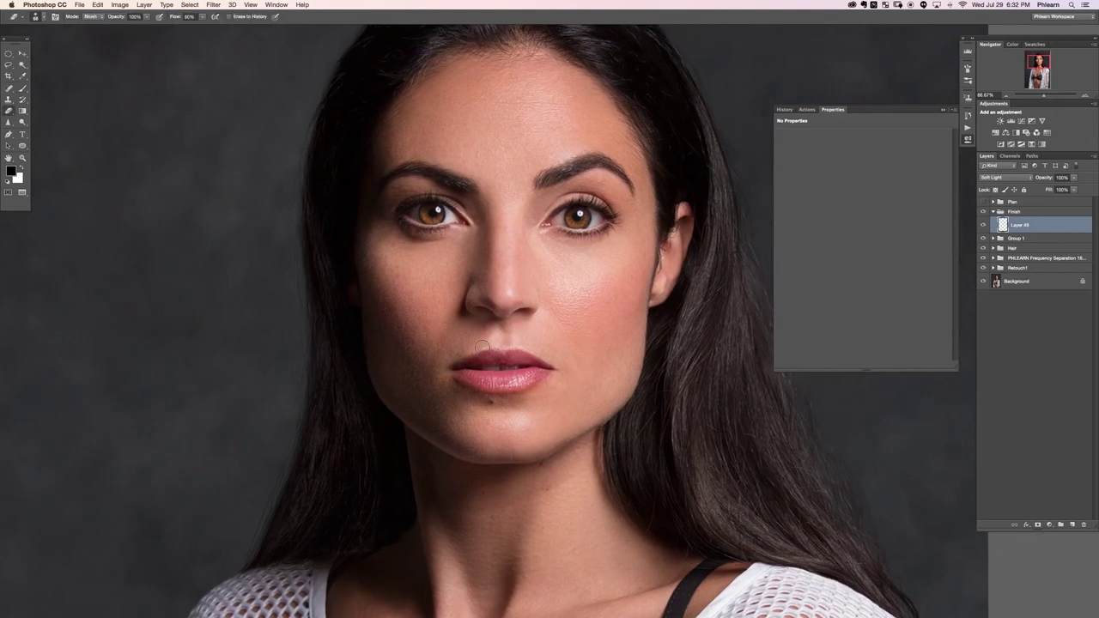
key(b)
key(x)
drag(493, 343, 490, 341)
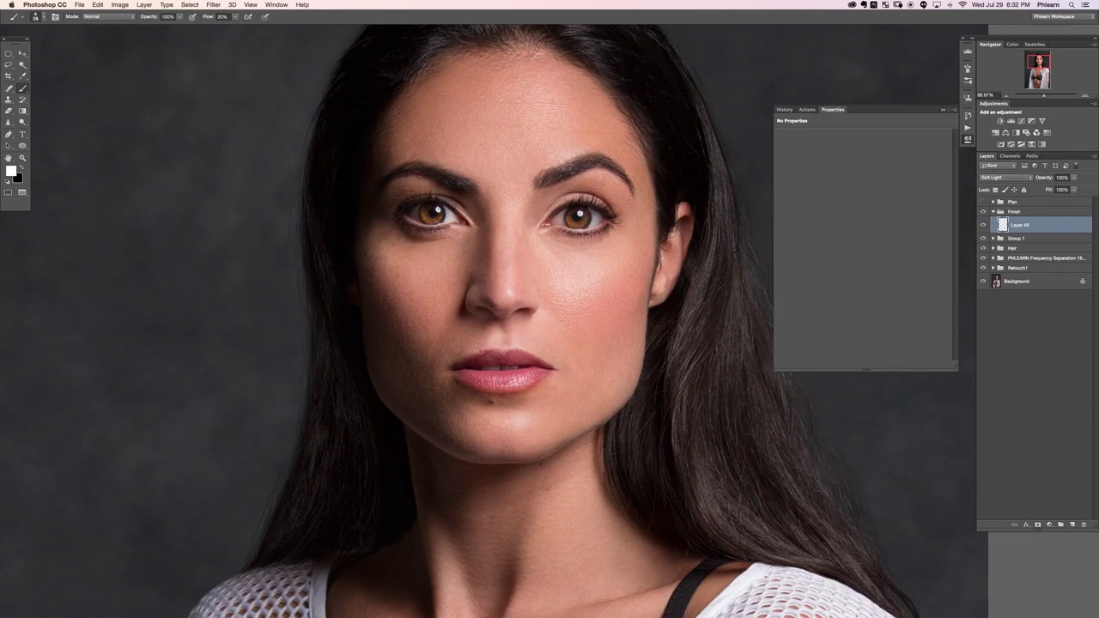
key(x)
drag(588, 419, 559, 437)
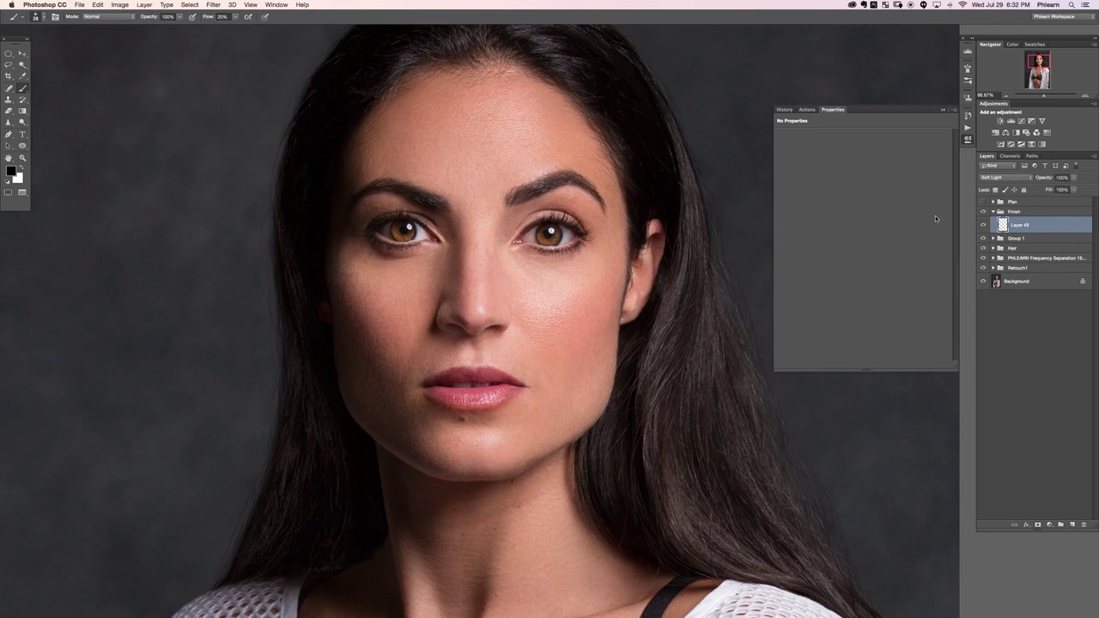
Step: Soften the shading below the lips with a larger eraser and compare the portrait with and without the lip contouring layer
key(super+minus)
scroll(529, 359, down, 2)
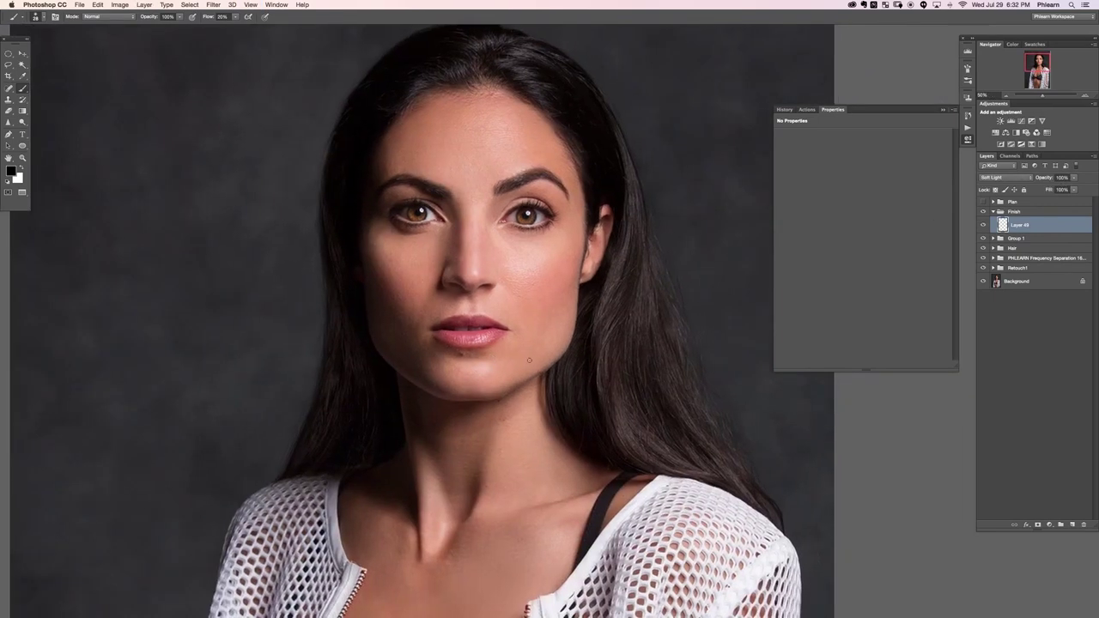
key(e)
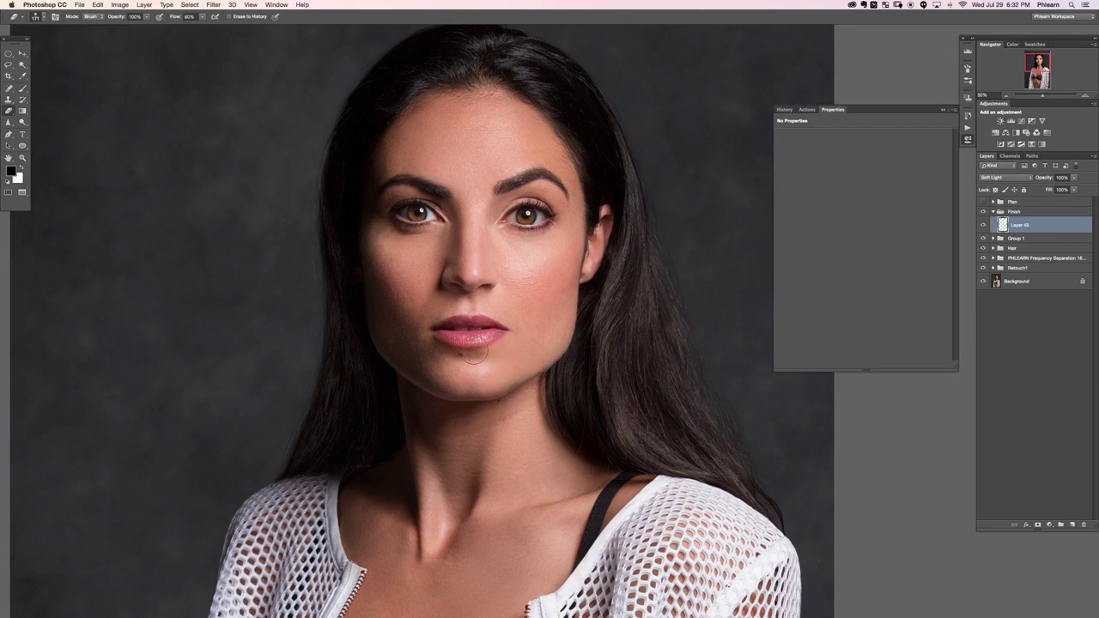
click(984, 225)
click(983, 225)
click(983, 226)
click(984, 225)
Step: Add another layer in the Finish group and set its blend mode to Soft Light
key(super+alt+shift+n)
key(b)
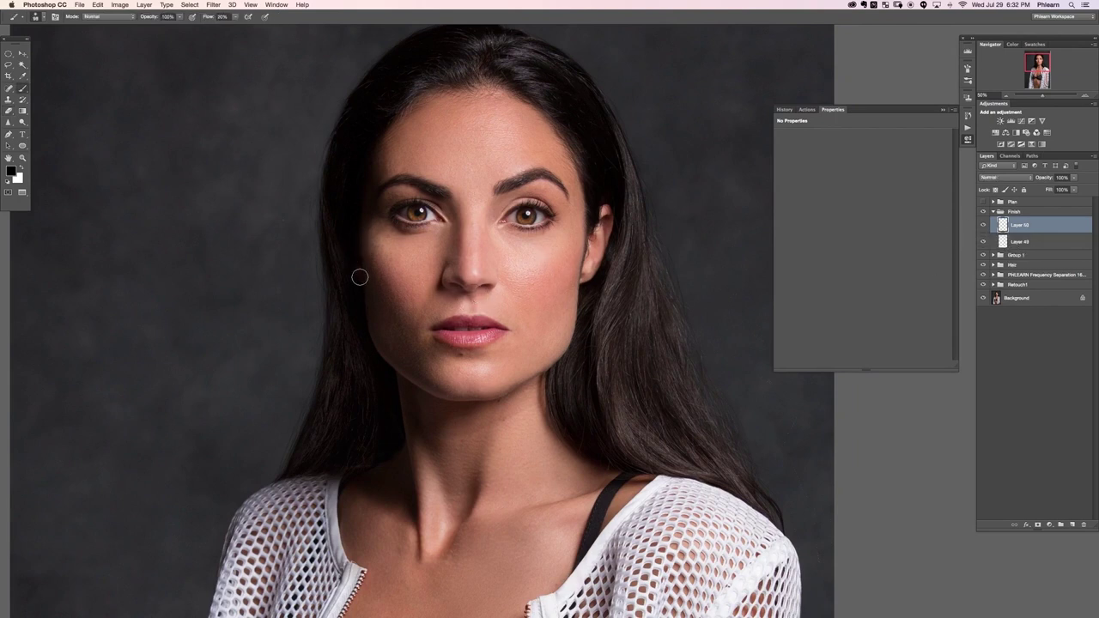
click(999, 178)
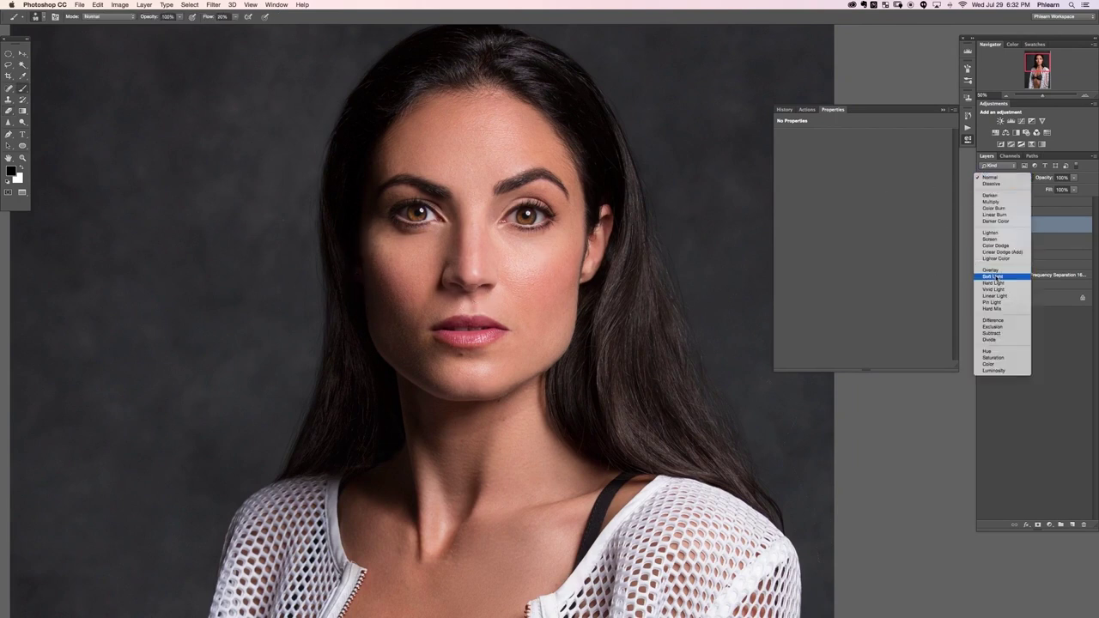
click(996, 277)
Step: Paint a white highlight down the bridge of the nose and reduce that layer's opacity
key(x)
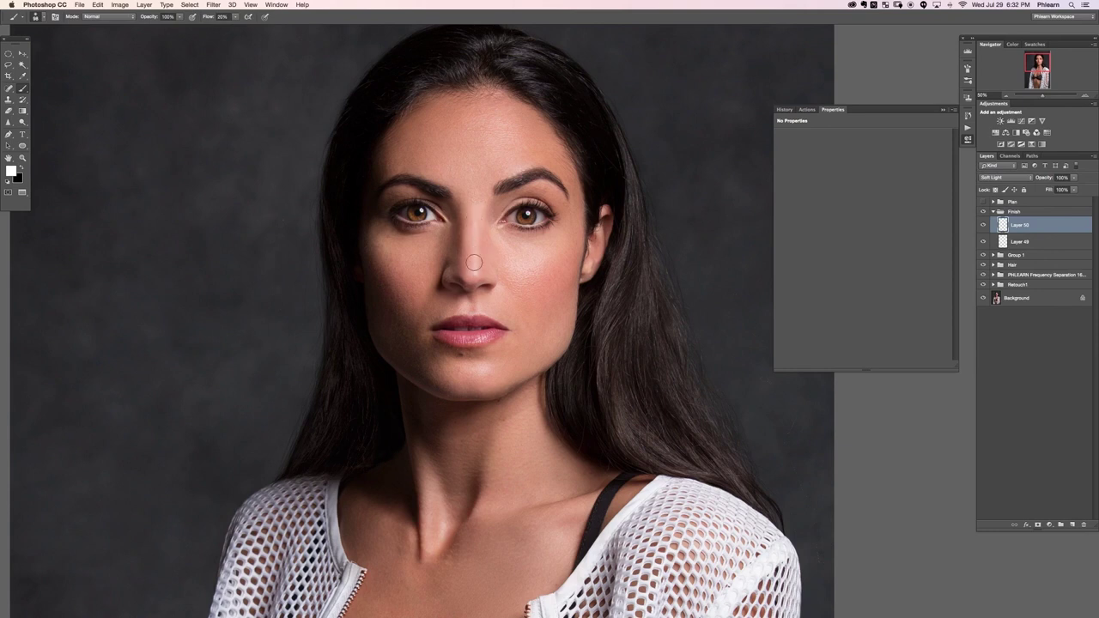
drag(473, 226, 481, 268)
drag(1047, 180, 1023, 184)
Step: Add a new layer and paint black shading along the shadowed side of the nose with a larger brush
key(super+shift+alt+n)
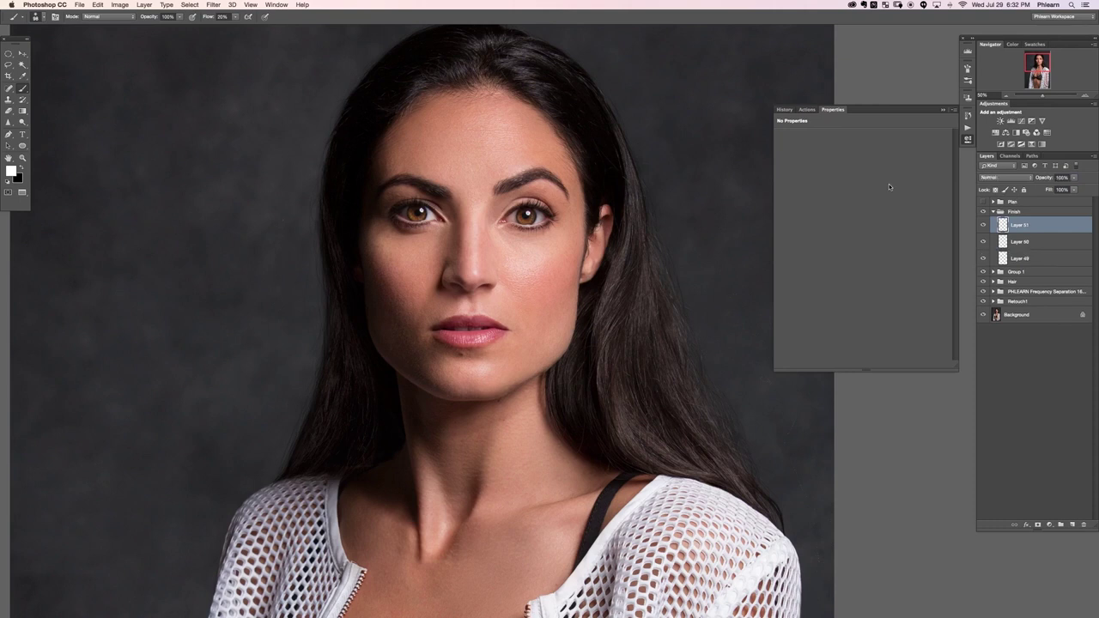
key(x)
key(bracketright)
key(bracketright)
drag(453, 261, 452, 276)
Step: Add another layer at the top of the Finish group for eye shading, using the Soft Light blend mode
key(super+alt+shift+n)
key(super+minus)
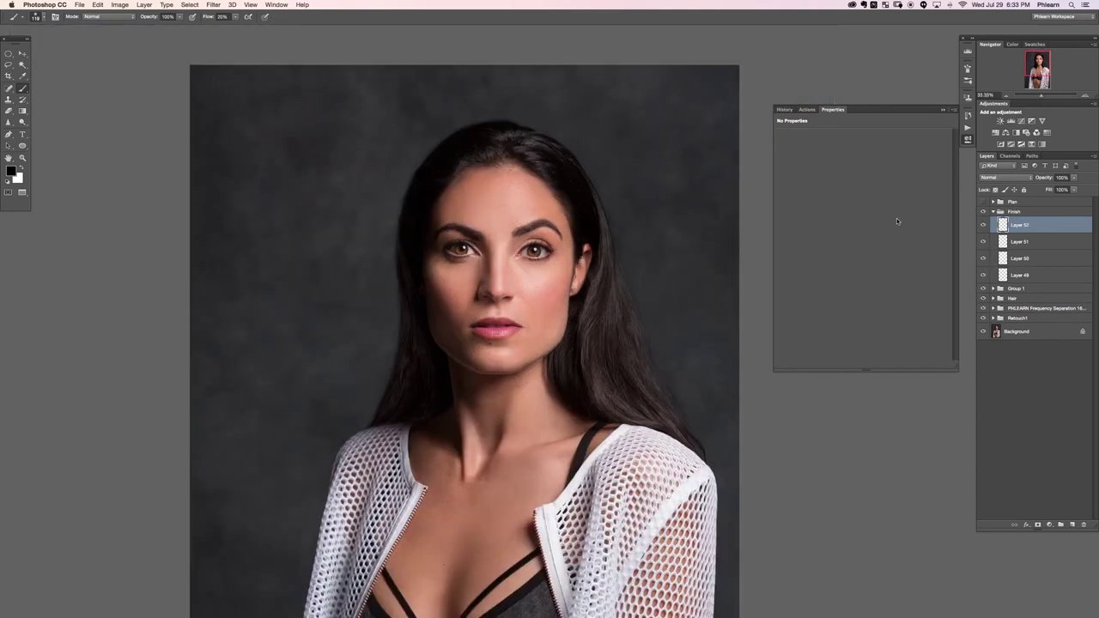
click(1005, 177)
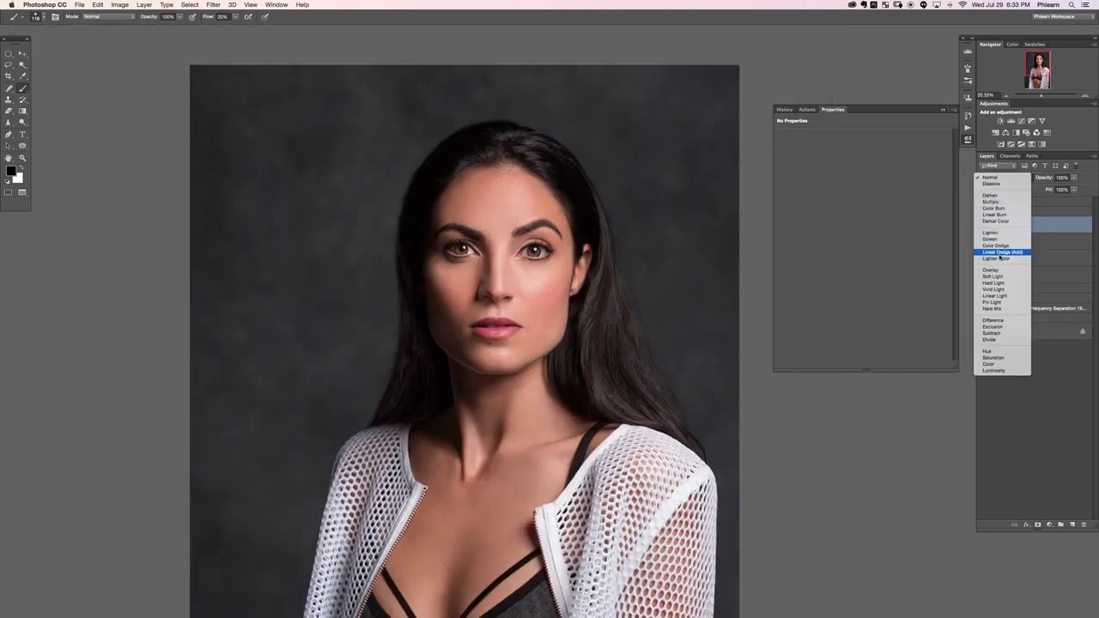
click(997, 277)
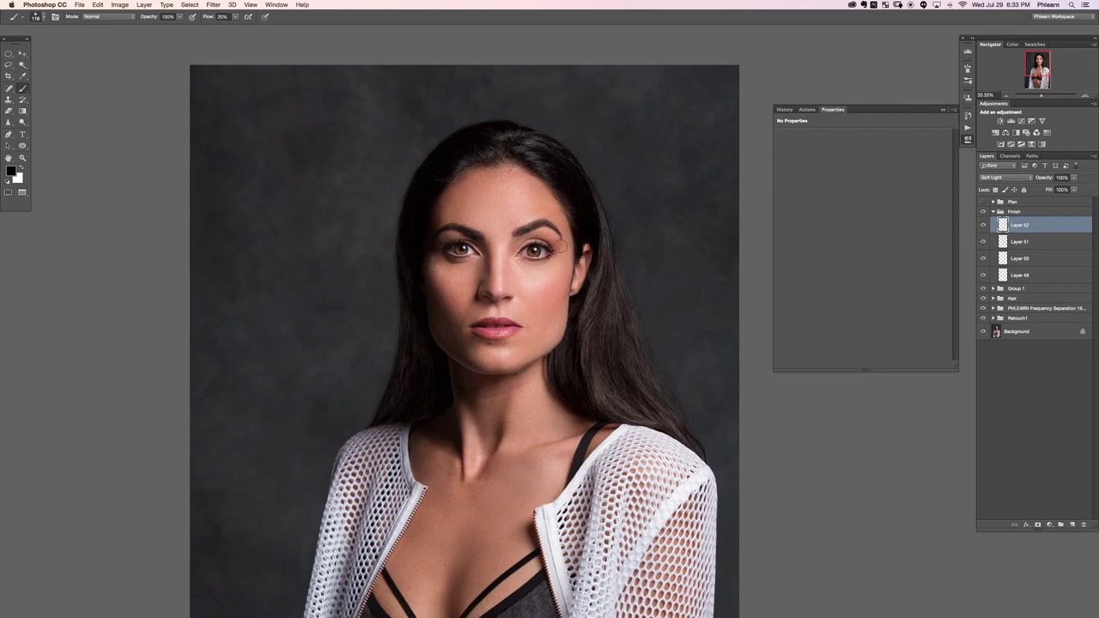
Step: Try the Overlay blend mode on the eye shading layer and return it to Soft Light
click(1001, 178)
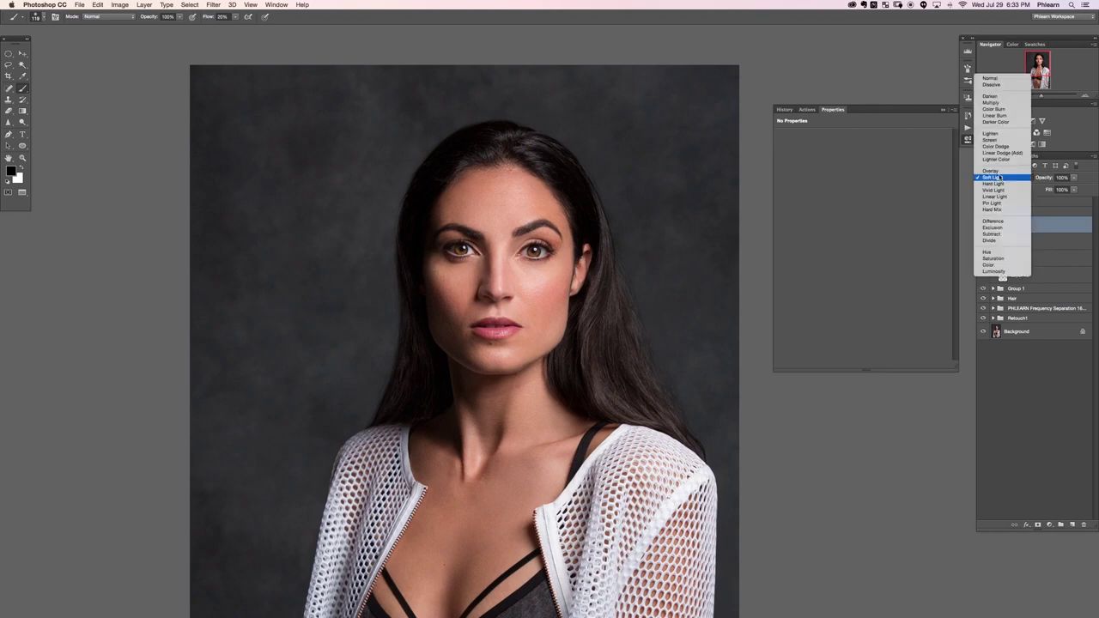
click(993, 175)
click(1001, 178)
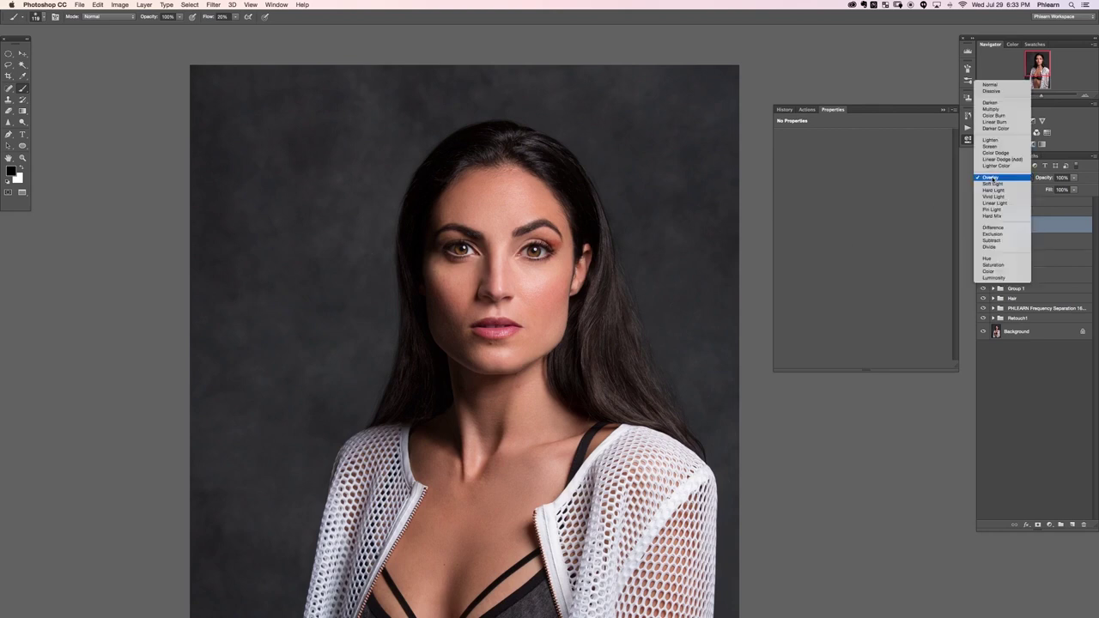
click(1001, 187)
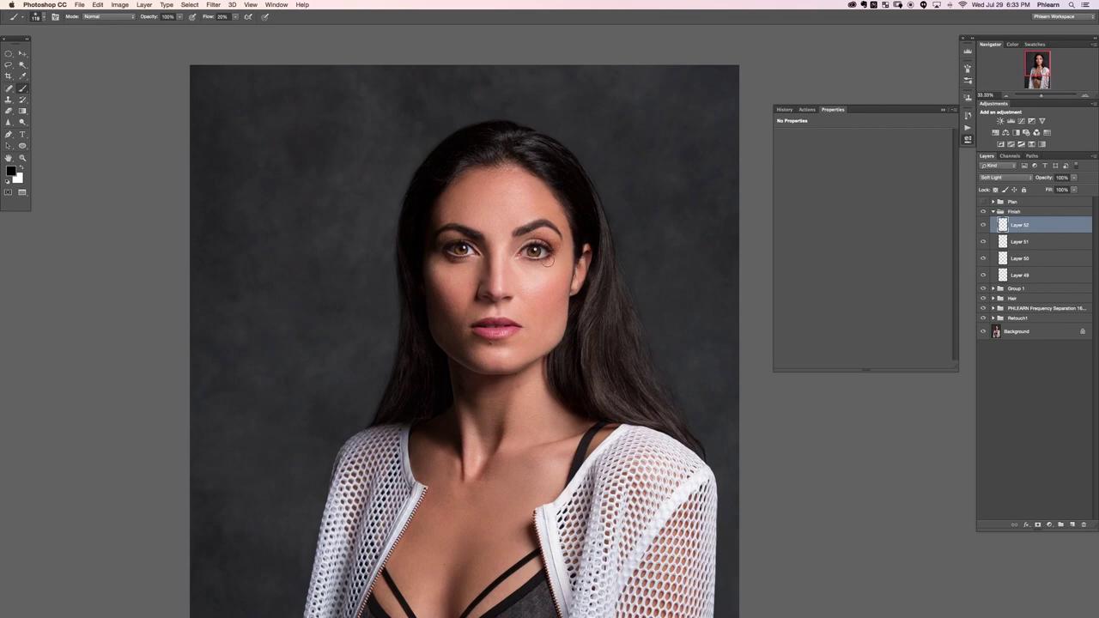
Step: Shade around the eyes in black on the eye shading layer and soften the shading with a larger eraser
key(e)
ctrl+alt+drag(544, 246, 589, 247)
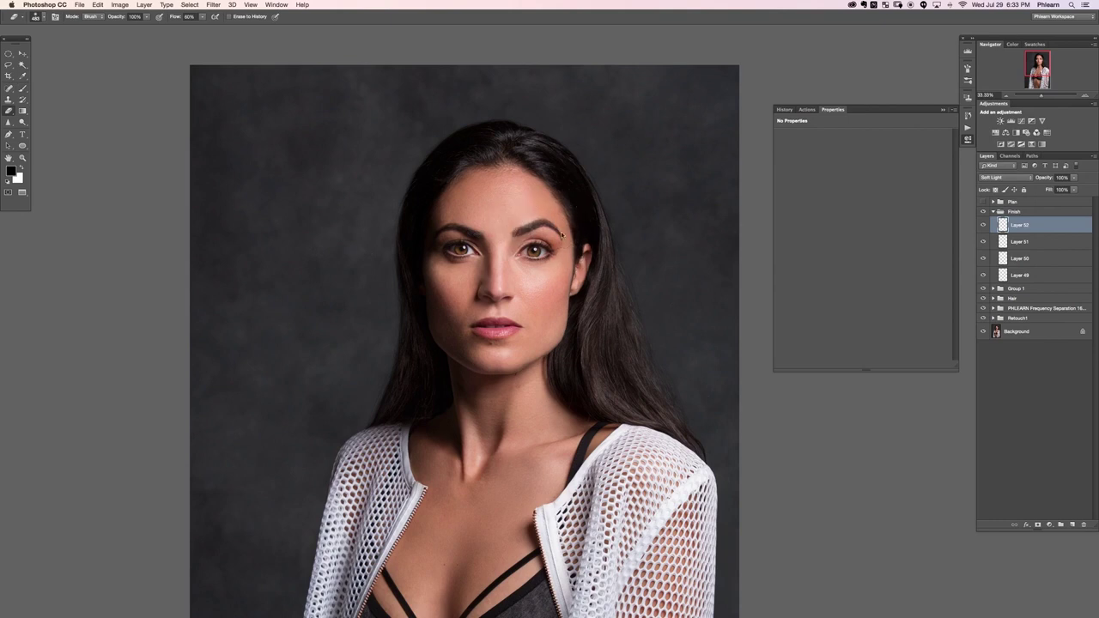
key(b)
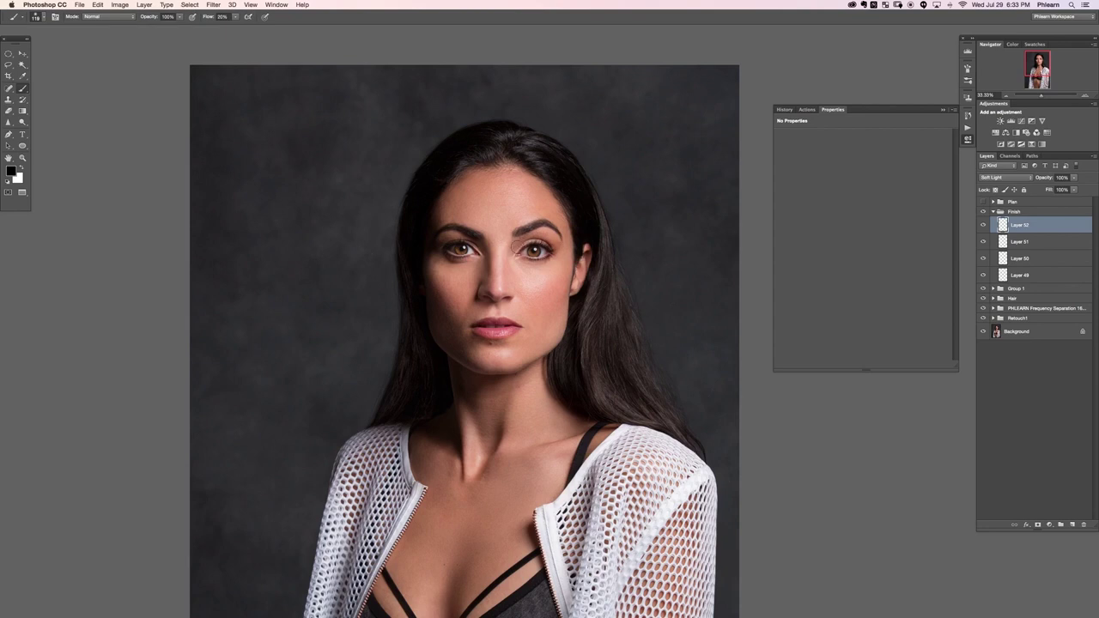
key(e)
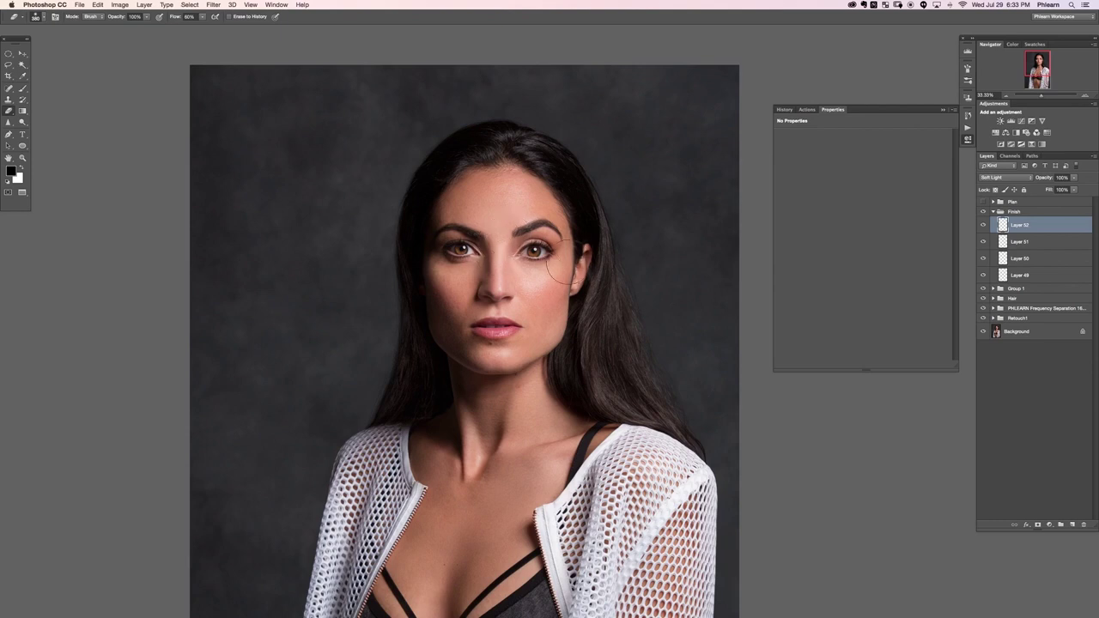
drag(541, 236, 528, 236)
key(b)
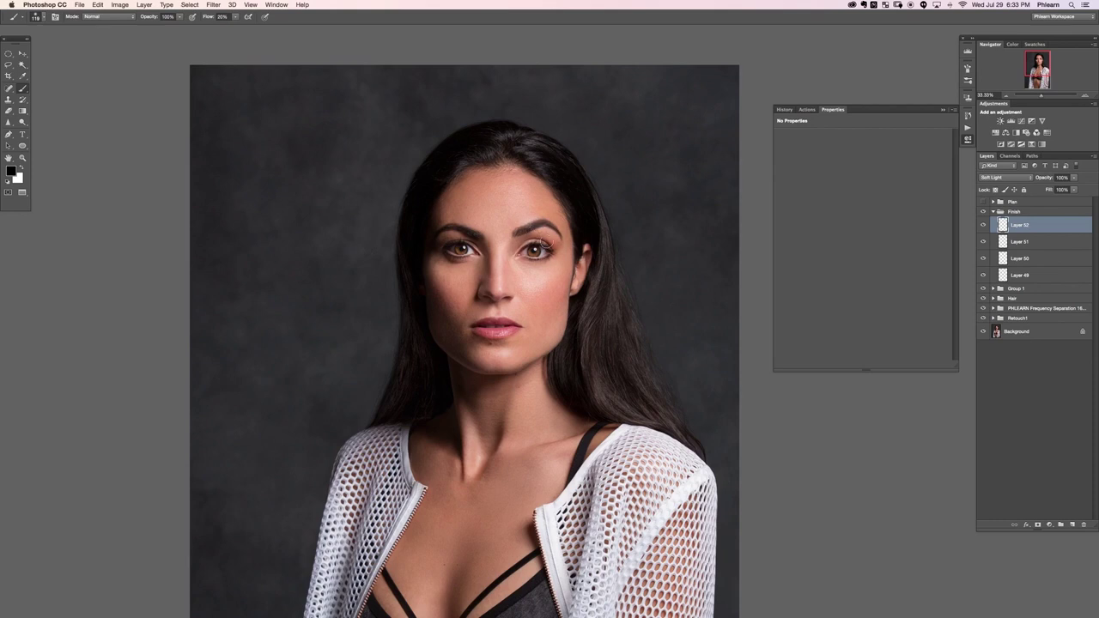
Step: Compare the portrait with and without the eye shading layer
click(982, 225)
key(e)
click(984, 224)
click(984, 225)
click(984, 225)
click(984, 224)
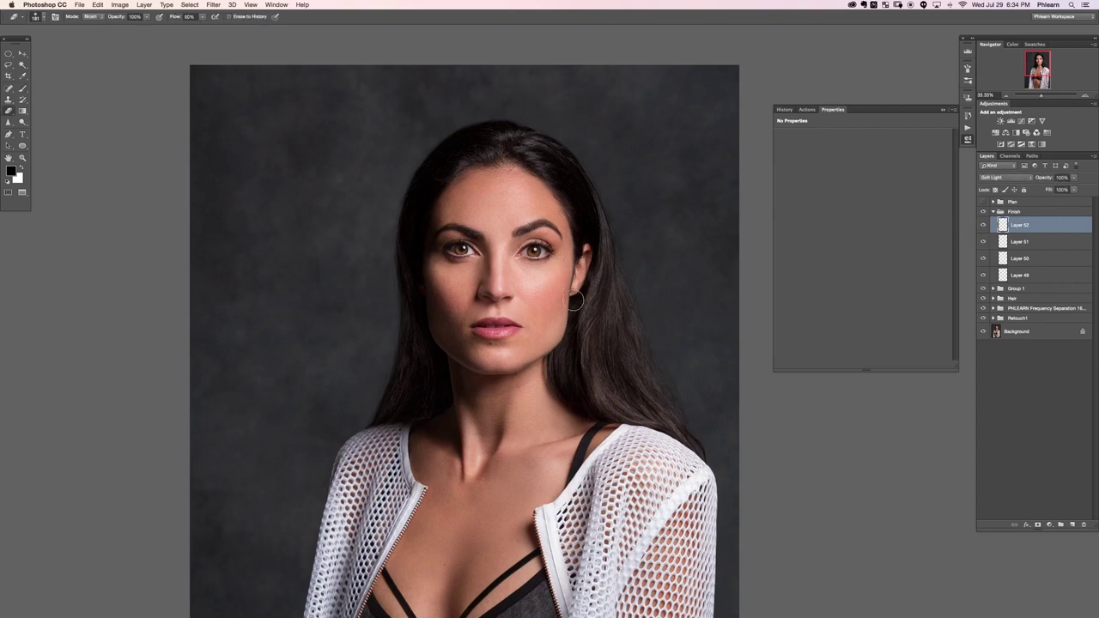
Step: Add a new layer above the eye shading layer and set the foreground color to pure red (ff0000)
drag(562, 357, 536, 359)
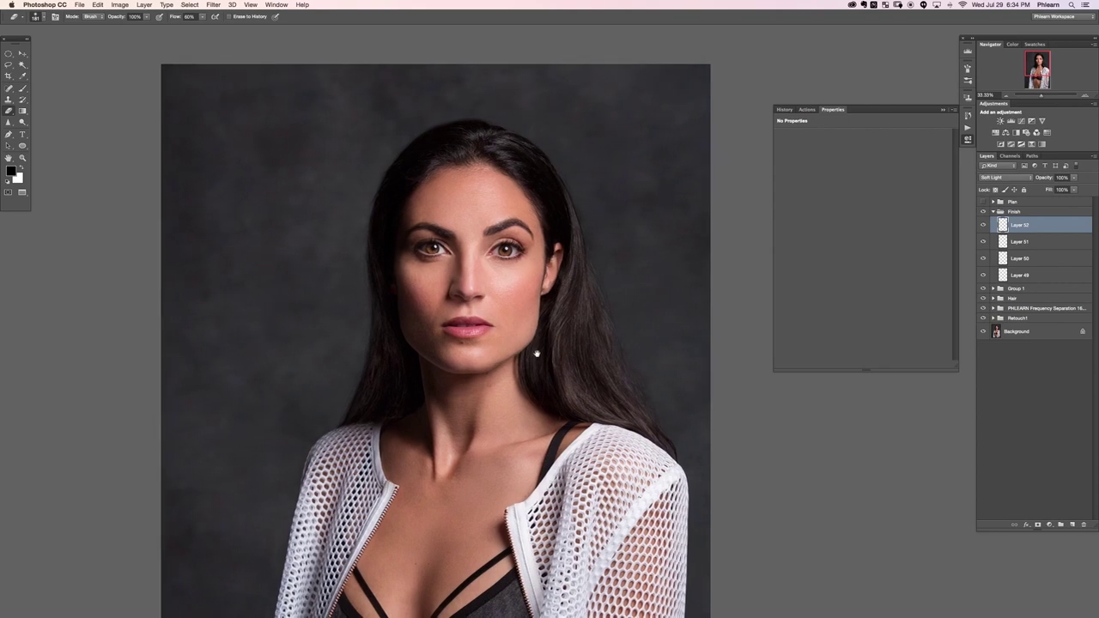
key(ctrl+shift+alt+n)
key(b)
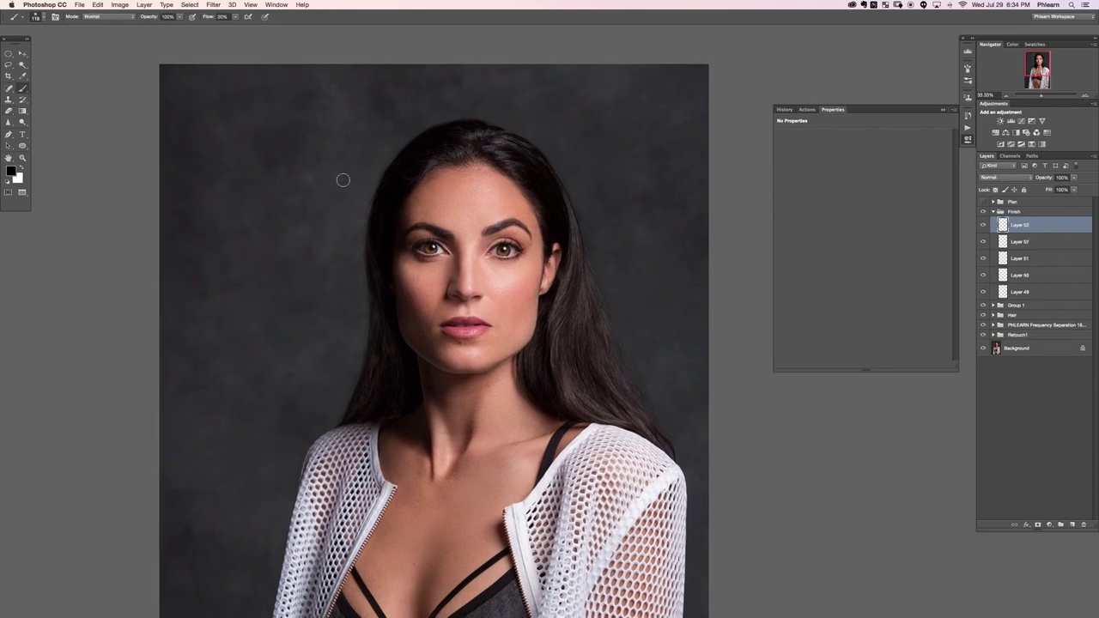
click(10, 171)
click(180, 134)
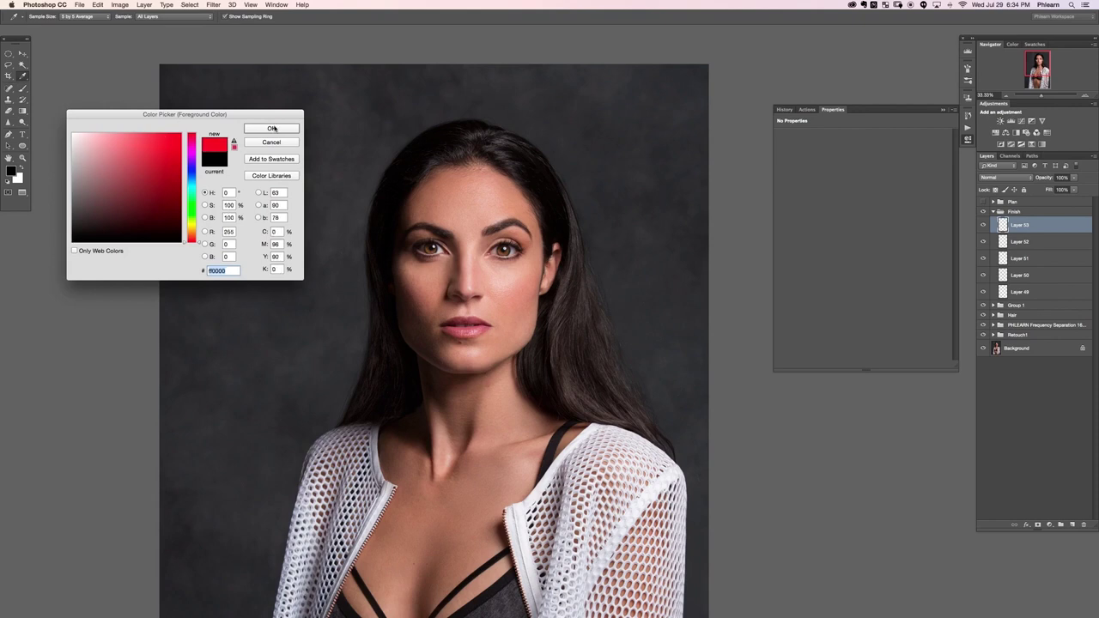
click(273, 128)
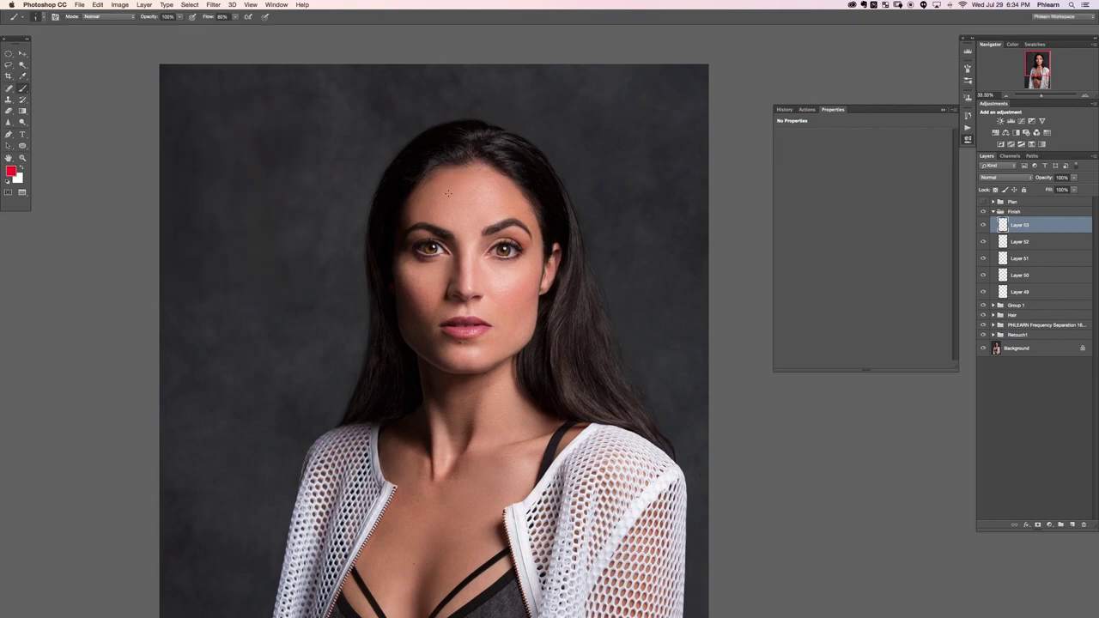
Step: Start a color legend on the background beside the head with a red dot labeled "Dark"
drag(472, 207, 496, 197)
key(super+z)
drag(213, 89, 222, 95)
Step: Set the second color to green and add a green dot labeled "Light" beneath the red legend entry
click(18, 179)
click(189, 200)
drag(171, 142, 220, 129)
key(Return)
key(x)
mouse_move(247, 122)
mouse_down()
mouse_move(254, 134)
mouse_move(266, 120)
mouse_move(268, 144)
mouse_up()
drag(284, 114, 294, 130)
drag(310, 107, 306, 129)
drag(300, 118, 325, 114)
Step: Draw green triangular highlight guides on the cheeks beneath both eyes
drag(456, 269, 419, 249)
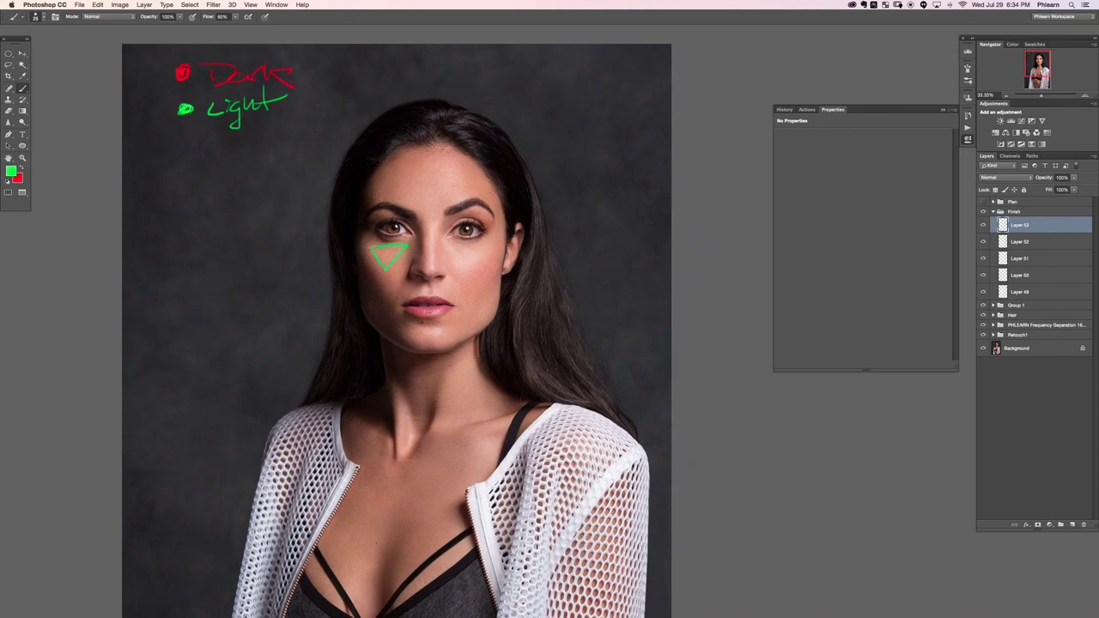
mouse_move(455, 250)
mouse_down()
mouse_move(459, 267)
mouse_move(495, 249)
mouse_up()
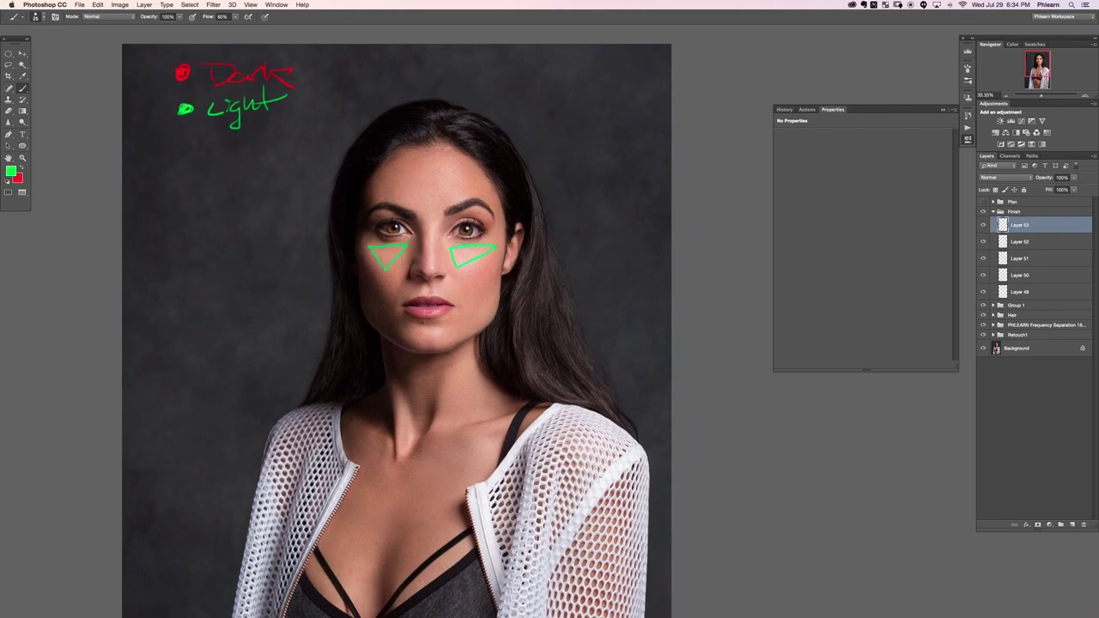
key(super+z)
Step: Mark the lower lids, inner eye corners and brow bones of both eyes with green highlight guides
key(super+plus)
key(super+plus)
key(super+plus)
mouse_move(155, 231)
mouse_down()
mouse_move(222, 298)
mouse_move(262, 435)
mouse_up()
mouse_move(347, 266)
mouse_down()
mouse_move(399, 219)
mouse_move(357, 268)
mouse_move(402, 268)
mouse_up()
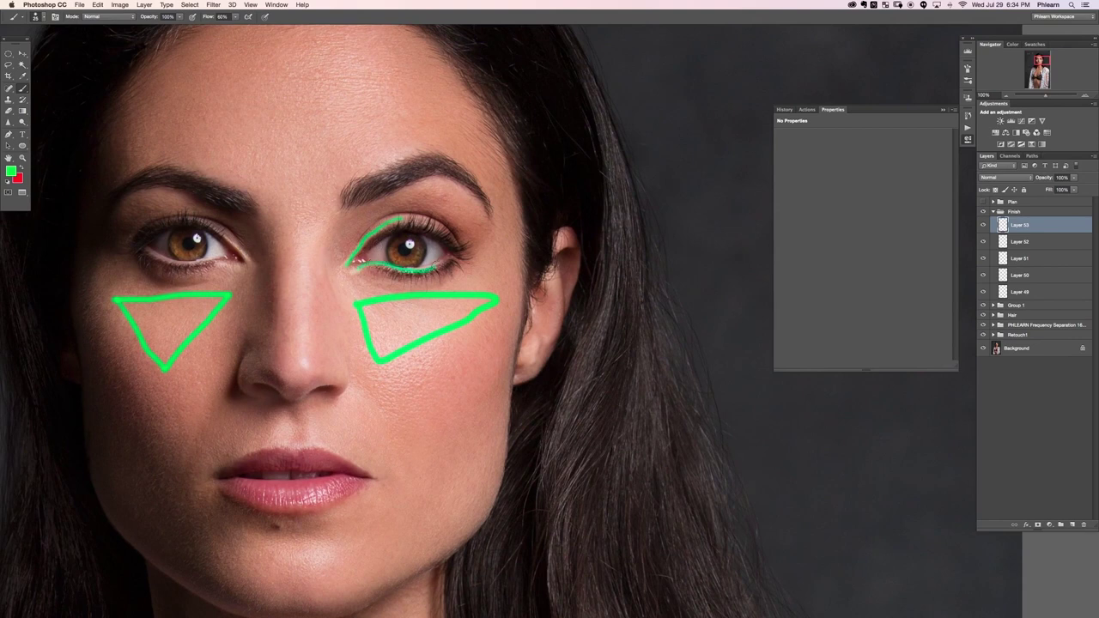
mouse_move(253, 269)
mouse_down()
mouse_move(147, 249)
mouse_move(231, 246)
mouse_move(223, 237)
mouse_up()
key(super+z)
mouse_move(135, 202)
mouse_down()
mouse_move(137, 221)
mouse_move(153, 189)
mouse_up()
key(super+z)
mouse_move(447, 185)
mouse_down()
mouse_move(423, 206)
mouse_move(462, 185)
mouse_up()
Step: Draw red shadow guides around the outer corners and along the inner creases of both eyes
key(x)
mouse_move(455, 227)
mouse_down()
mouse_move(490, 218)
mouse_move(465, 253)
mouse_move(457, 227)
mouse_up()
mouse_move(353, 233)
mouse_down()
mouse_move(376, 196)
mouse_move(415, 205)
mouse_move(350, 243)
mouse_up()
mouse_move(186, 197)
mouse_down()
mouse_move(236, 223)
mouse_move(235, 249)
mouse_up()
mouse_move(134, 228)
mouse_down()
mouse_move(102, 214)
mouse_move(119, 252)
mouse_up()
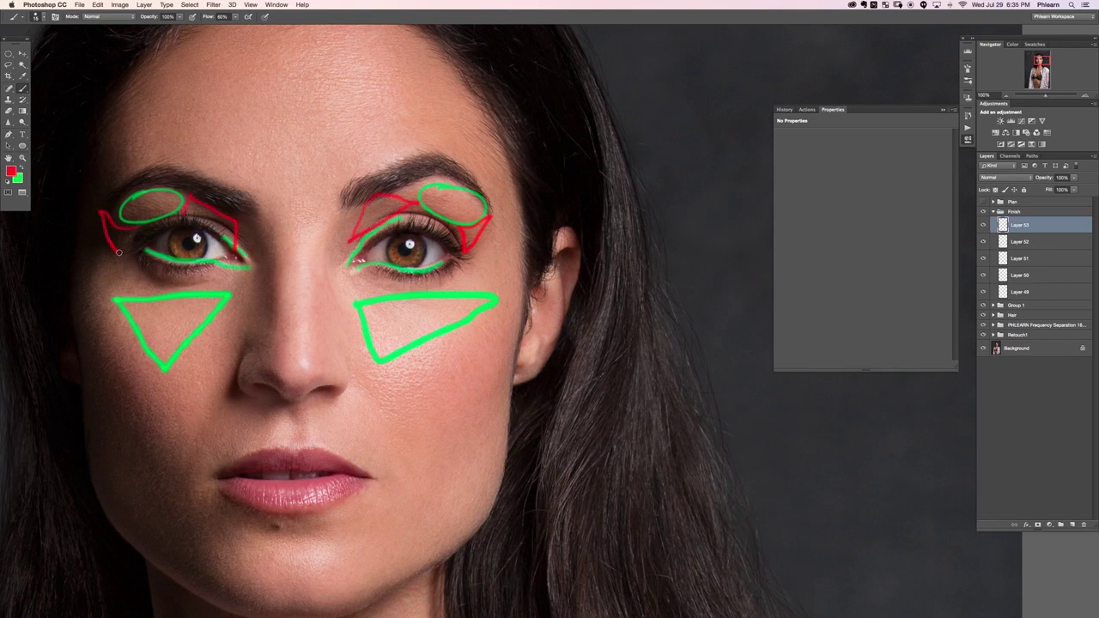
Step: Draw red angled shadow guides over the hollows of both cheeks
key(super+minus)
key(super+minus)
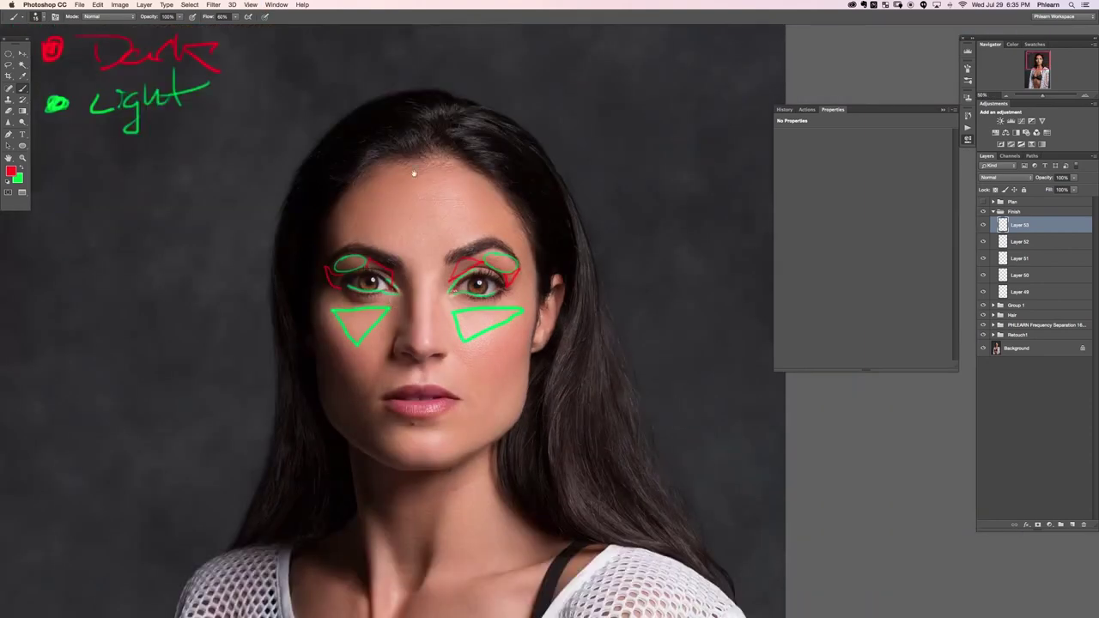
drag(392, 327, 356, 312)
mouse_move(502, 301)
mouse_down()
mouse_move(454, 362)
mouse_move(503, 368)
mouse_up()
mouse_move(273, 320)
mouse_down()
mouse_move(316, 364)
mouse_move(288, 378)
mouse_up()
key(super+z)
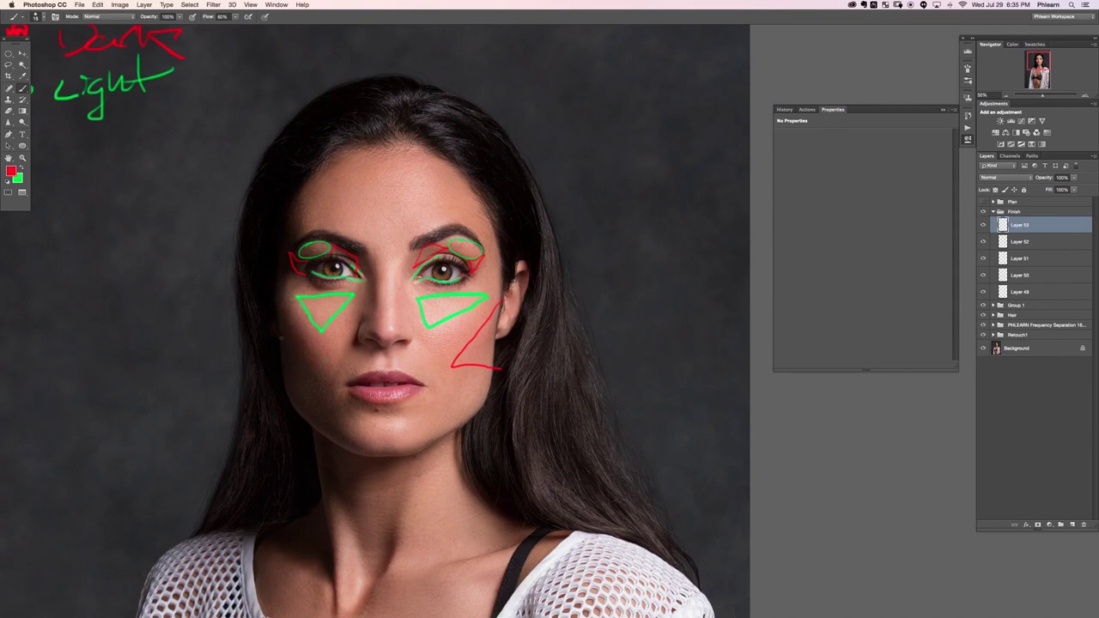
mouse_move(276, 306)
mouse_down()
mouse_move(303, 347)
mouse_move(265, 391)
mouse_up()
Step: Mark red and green contour guides on the lips, a green line down the nose bridge and red along its shadowed side
drag(379, 411, 418, 394)
key(x)
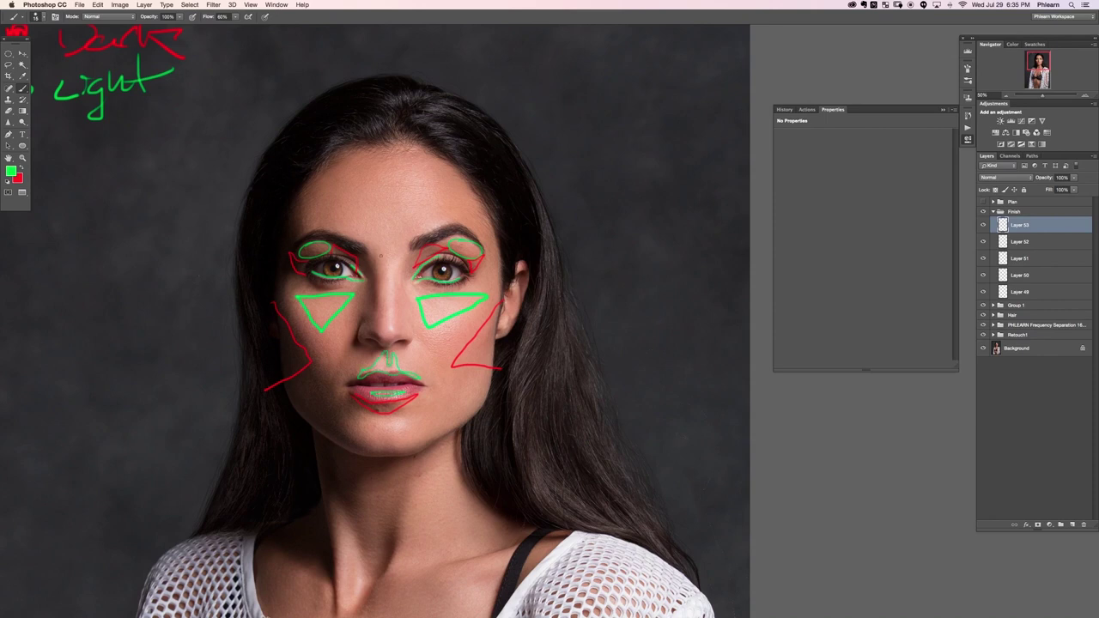
mouse_move(390, 267)
mouse_down()
mouse_move(385, 335)
mouse_move(390, 262)
mouse_up()
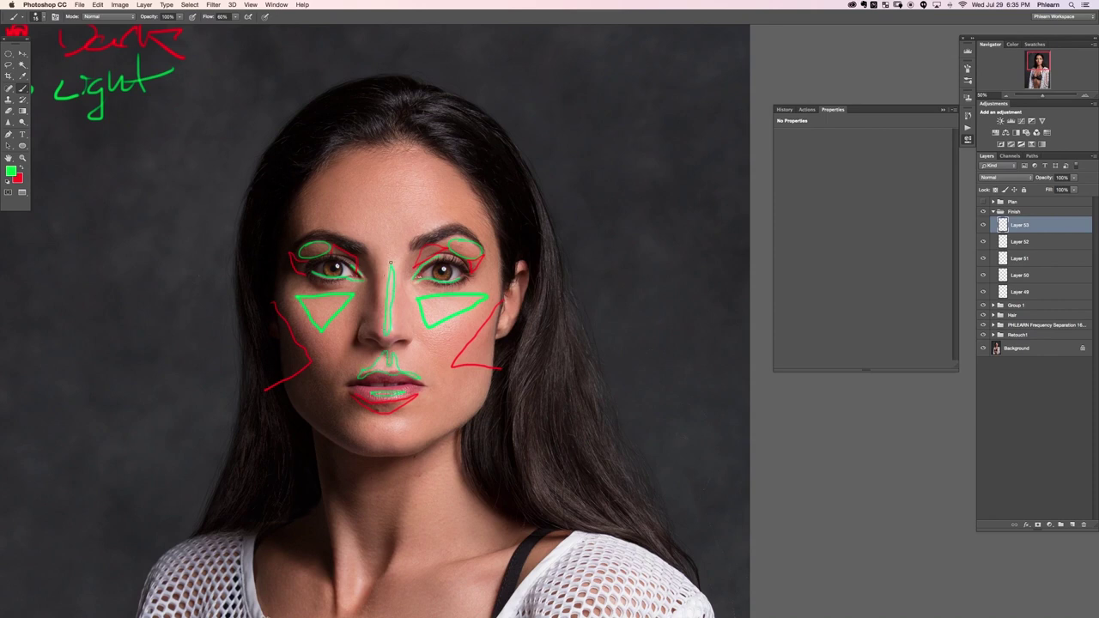
key(x)
drag(378, 323, 375, 262)
key(x)
key(x)
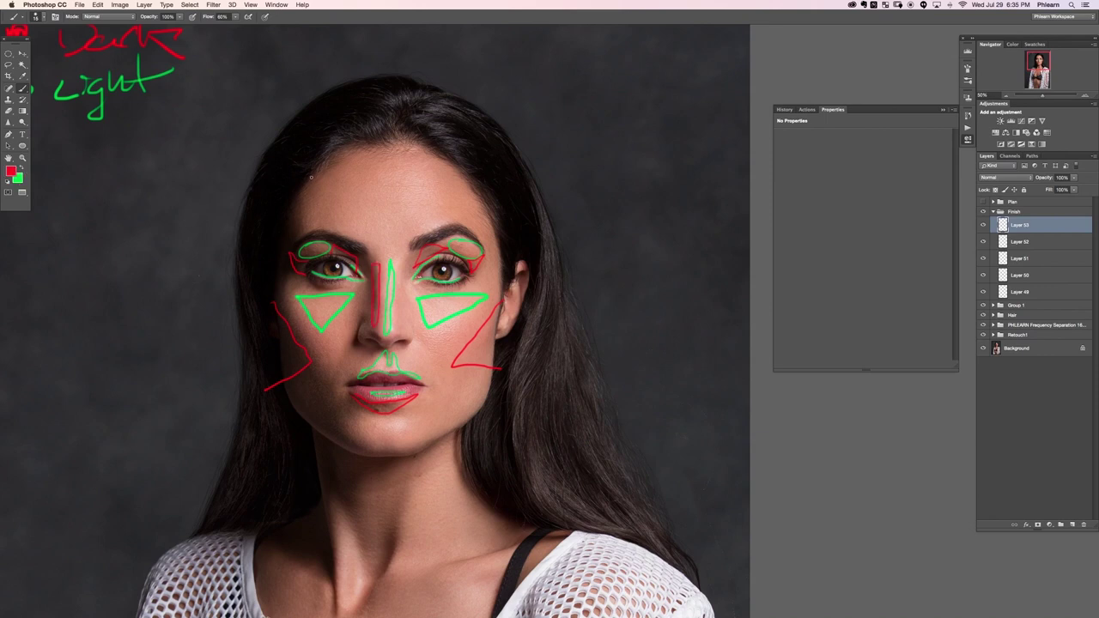
Step: Outline both sides of the forehead and the visible ear with red shadow guides
mouse_move(312, 196)
mouse_down()
mouse_move(308, 232)
mouse_move(289, 227)
mouse_move(318, 172)
mouse_up()
mouse_move(472, 179)
mouse_down()
mouse_move(454, 216)
mouse_move(485, 232)
mouse_move(468, 181)
mouse_up()
drag(410, 313, 420, 278)
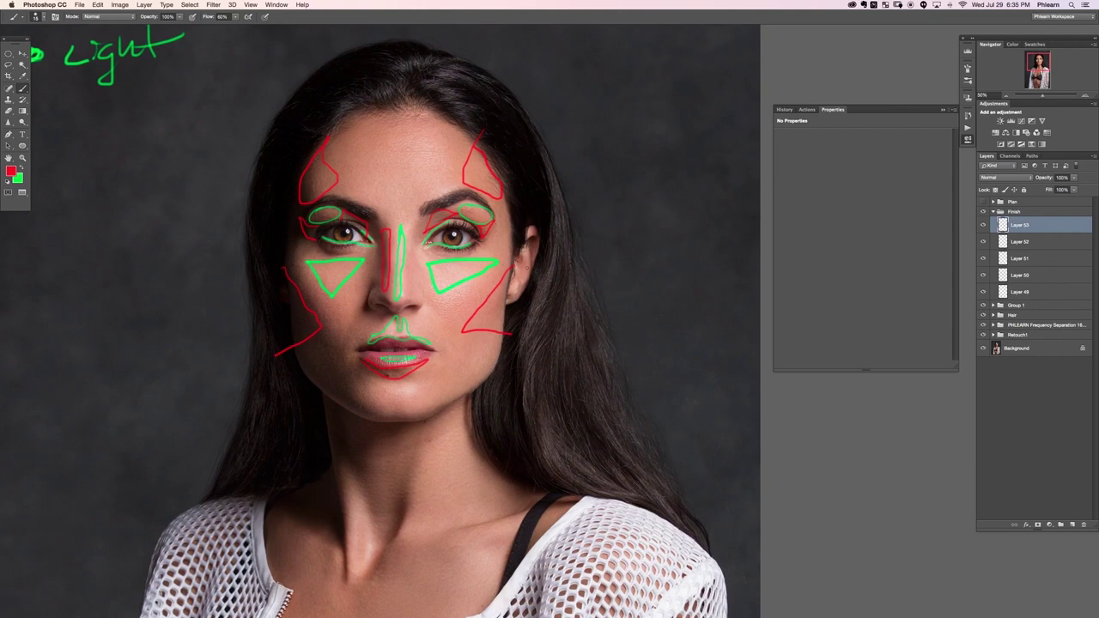
mouse_move(514, 301)
mouse_down()
mouse_move(517, 258)
mouse_move(514, 299)
mouse_up()
Step: Draw red shadow and green highlight guides along both sides of the jawline
scroll(444, 364, down, 2)
key(super+minus)
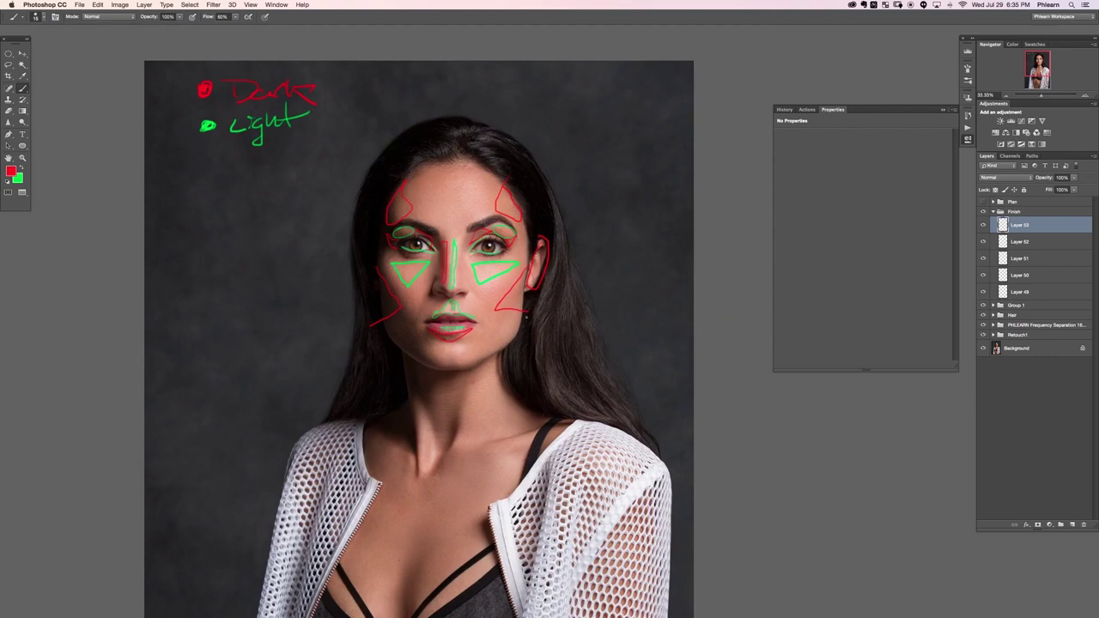
drag(514, 332, 480, 356)
key(x)
drag(391, 336, 418, 355)
key(super+alt+z)
key(super+alt+z)
drag(385, 333, 417, 354)
key(x)
key(x)
drag(519, 341, 487, 360)
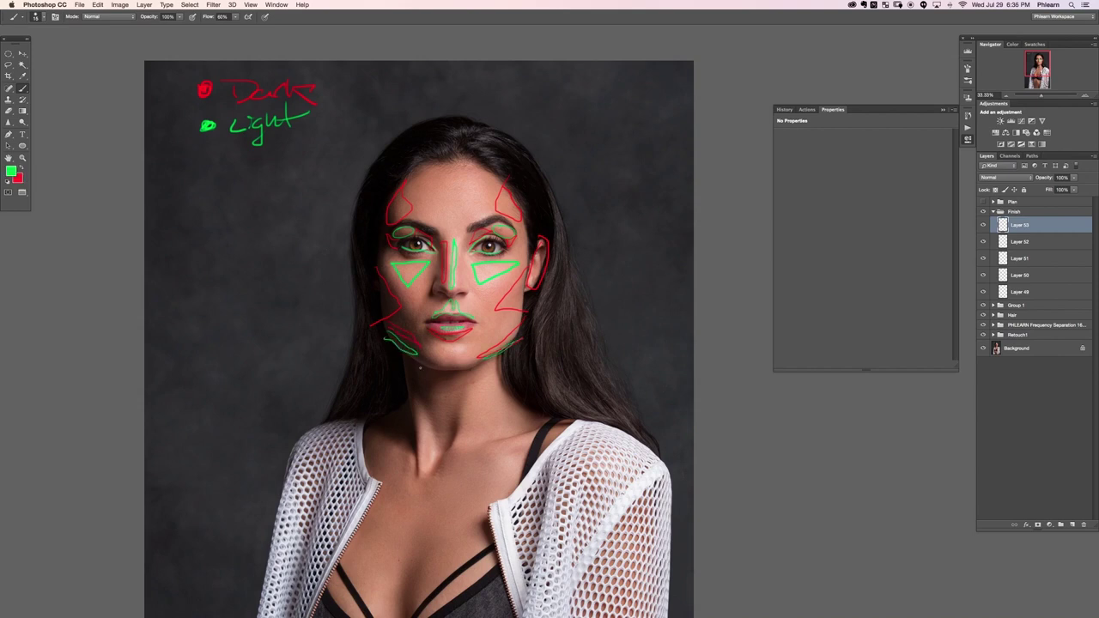
Step: Draw red shadow guides beneath the chin and down the shadowed side of the neck
key(x)
drag(400, 354, 455, 369)
drag(416, 437, 404, 356)
Step: Circle the upper part of each side of the chest with a green highlight guide
scroll(413, 460, down, 5)
key(x)
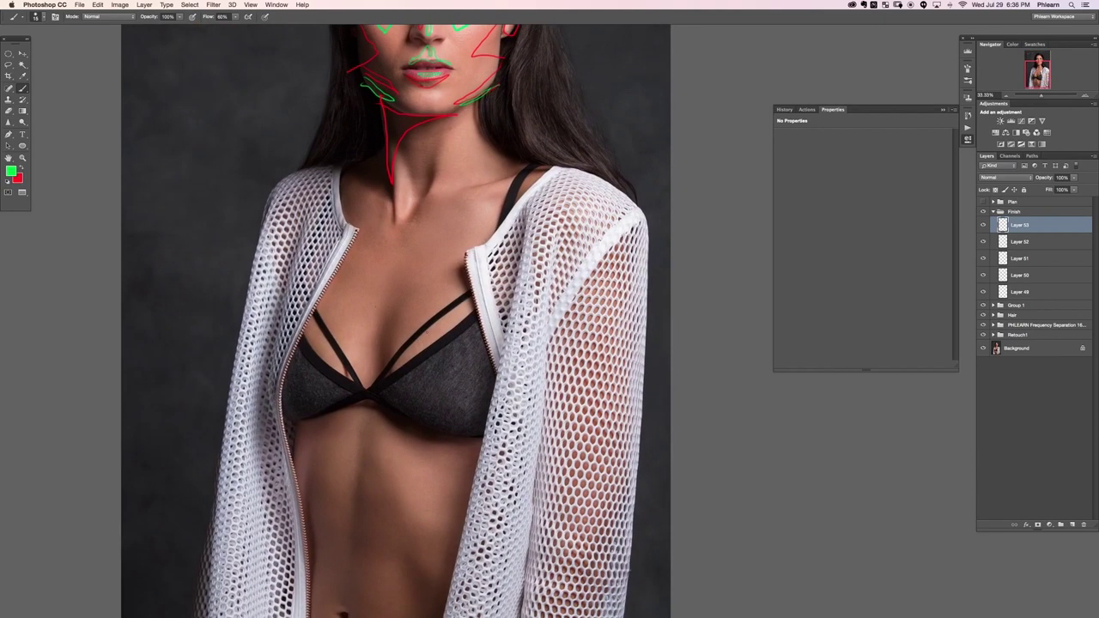
mouse_move(421, 316)
mouse_down()
mouse_move(462, 379)
mouse_move(434, 308)
mouse_up()
mouse_move(307, 303)
mouse_down()
mouse_move(289, 356)
mouse_move(314, 289)
mouse_up()
Step: Draw red shadow guides beneath both sides of the bust
key(x)
mouse_move(275, 376)
mouse_down()
mouse_move(348, 380)
mouse_move(276, 451)
mouse_up()
drag(269, 357, 292, 451)
mouse_move(395, 395)
mouse_down()
mouse_move(446, 422)
mouse_move(506, 406)
mouse_move(460, 479)
mouse_up()
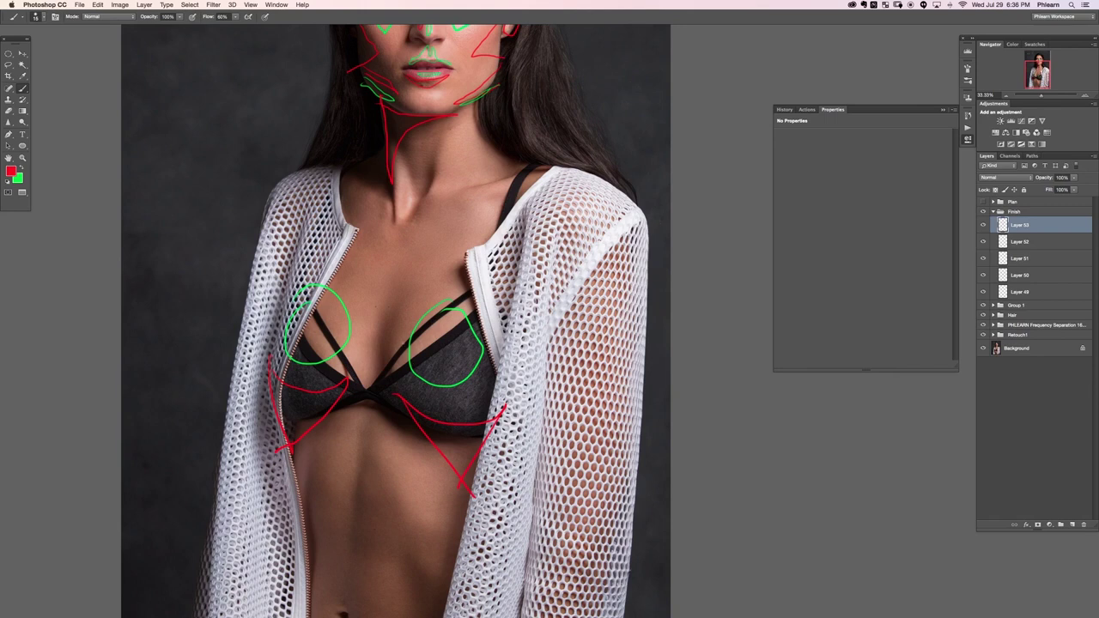
Step: Mark the abdomen with a red shadow guide near its center and a green highlight guide on the brighter side
scroll(395, 343, down, 5)
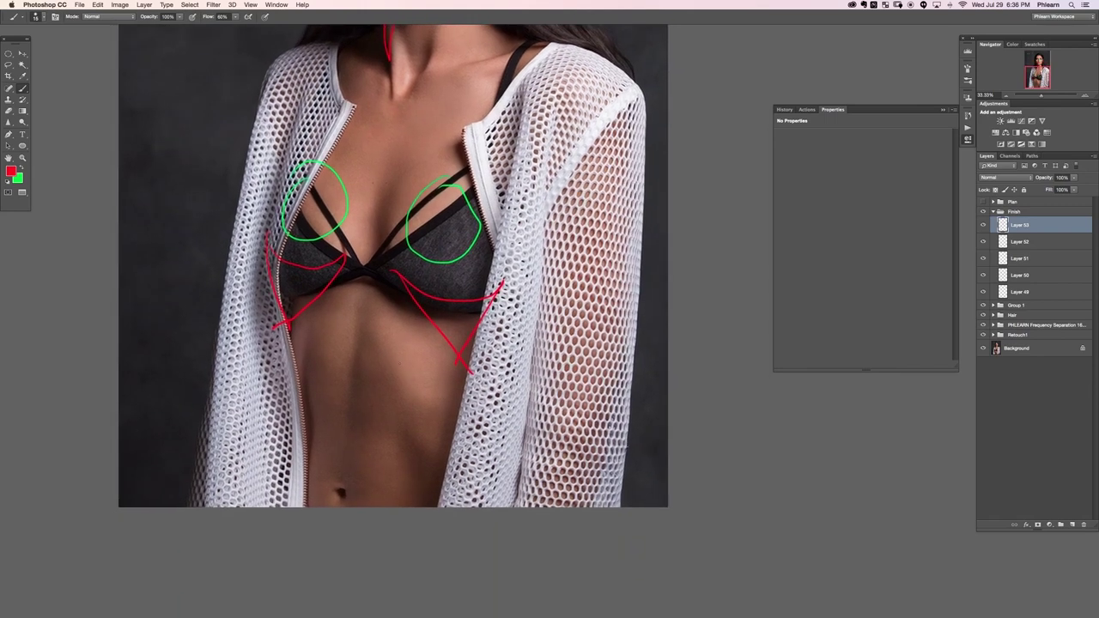
mouse_move(389, 340)
mouse_down()
mouse_move(435, 404)
mouse_move(417, 340)
mouse_move(417, 498)
mouse_move(421, 448)
mouse_up()
key(x)
key(super+alt+z)
key(super+alt+z)
key(x)
key(x)
drag(391, 328, 409, 328)
key(x)
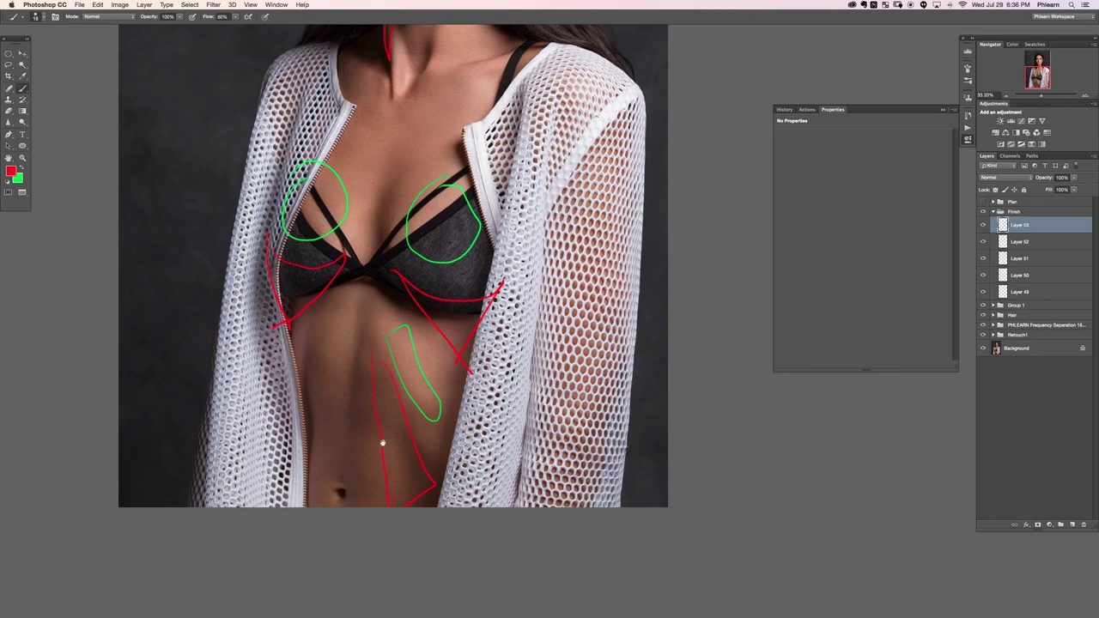
Step: Outline red shadow guides on both front edges of the jacket and a long green highlight guide on the brighter side
scroll(387, 438, right, 5)
scroll(388, 437, up, 3)
scroll(256, 347, left, 5)
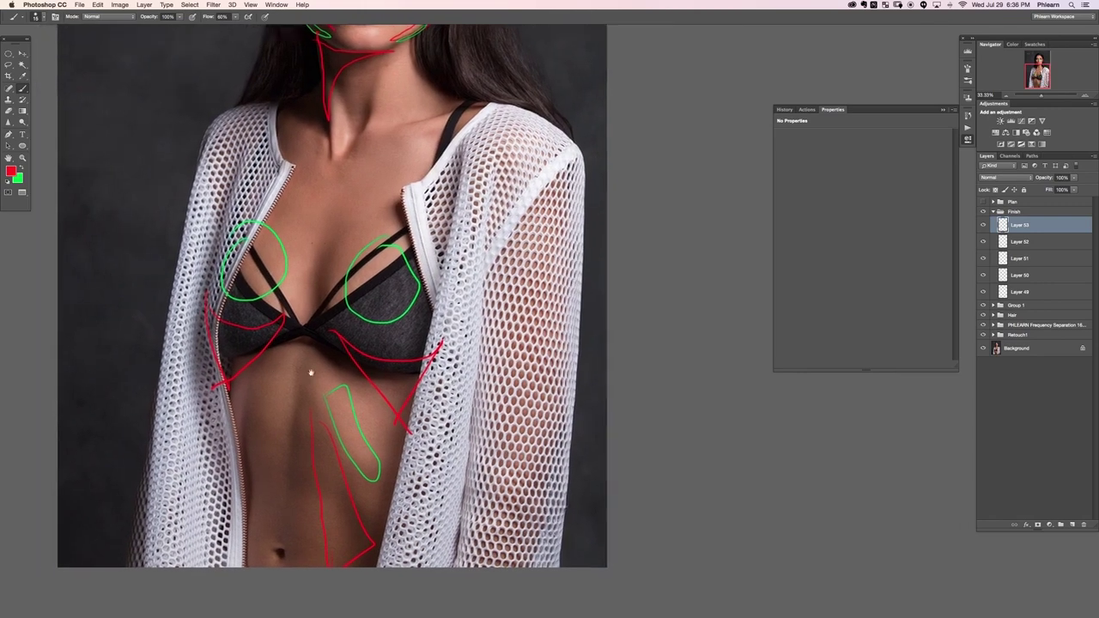
scroll(256, 347, up, 1)
key(x)
key(x)
mouse_move(311, 184)
mouse_down()
mouse_move(290, 267)
mouse_move(284, 464)
mouse_move(265, 424)
mouse_move(300, 214)
mouse_up()
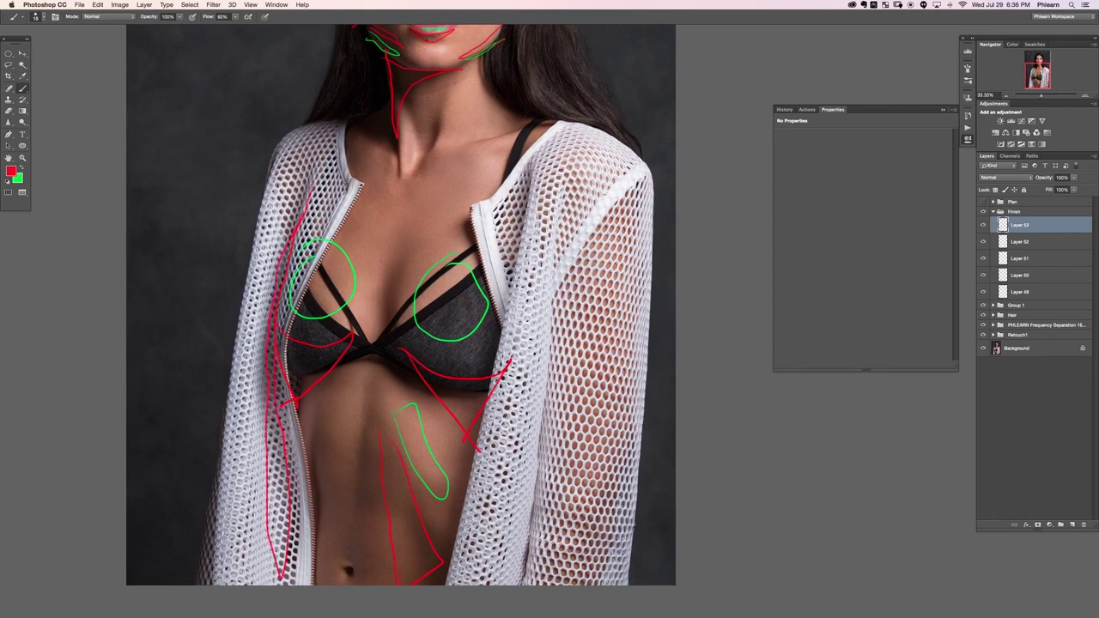
mouse_move(527, 169)
mouse_down()
mouse_move(499, 268)
mouse_move(535, 187)
mouse_move(492, 433)
mouse_up()
key(x)
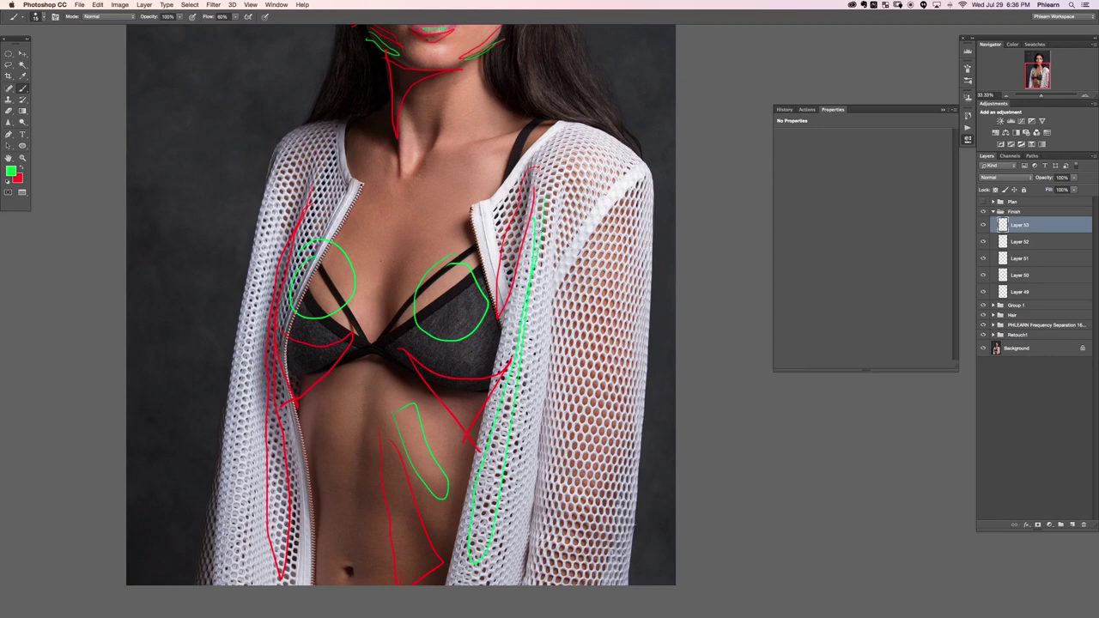
Step: Review the complete set of contour guides and hide the guide layer
scroll(401, 321, up, 5)
key(super+minus)
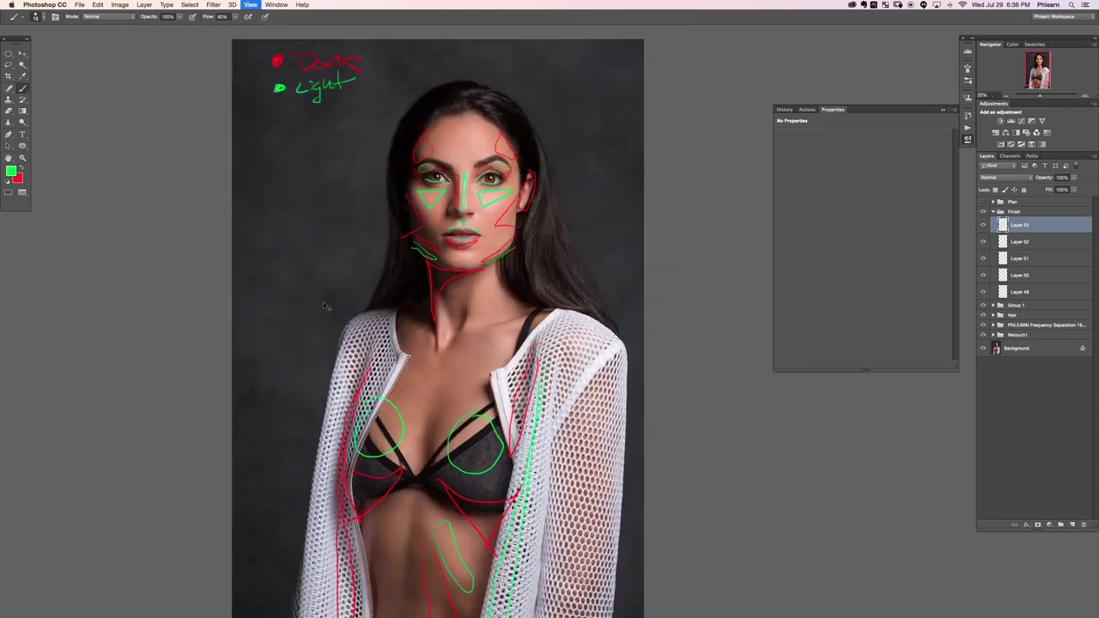
scroll(401, 321, down, 2)
scroll(418, 321, up, 1)
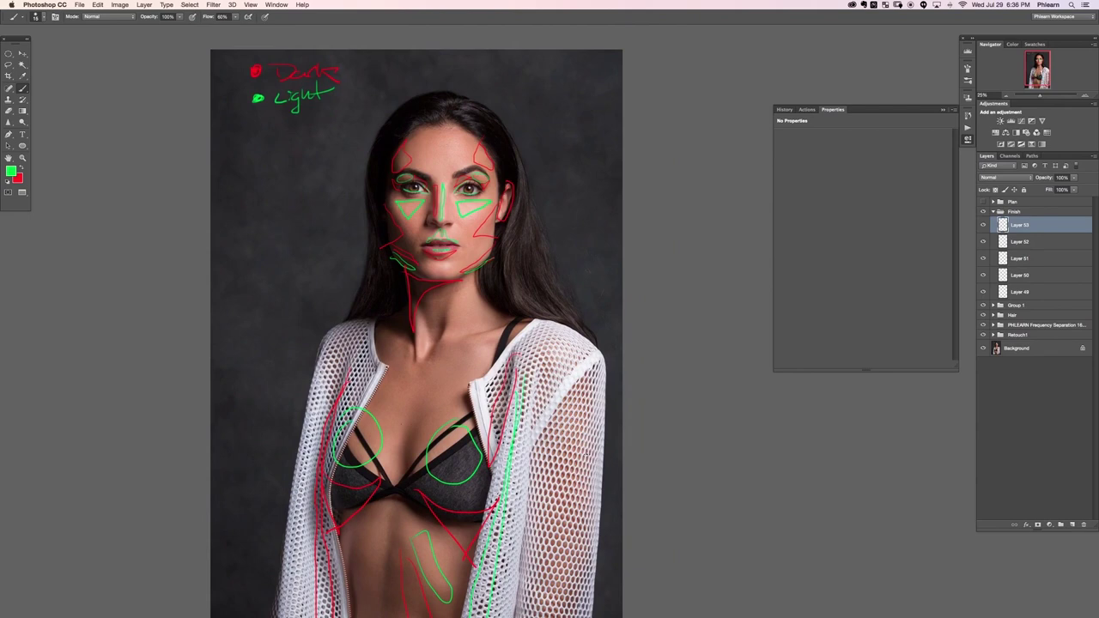
key(super+comma)
Step: Add a new layer above the hidden guide layer and set its blend mode to Soft Light
key(super+plus)
key(super+plus)
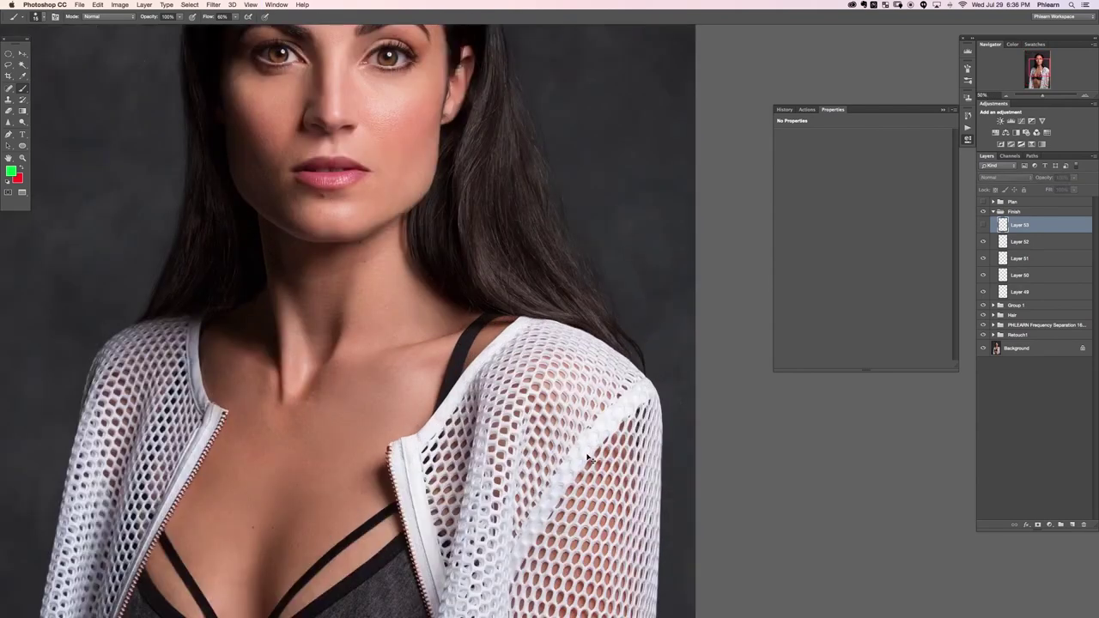
key(super+shift+alt+n)
scroll(341, 175, up, 5)
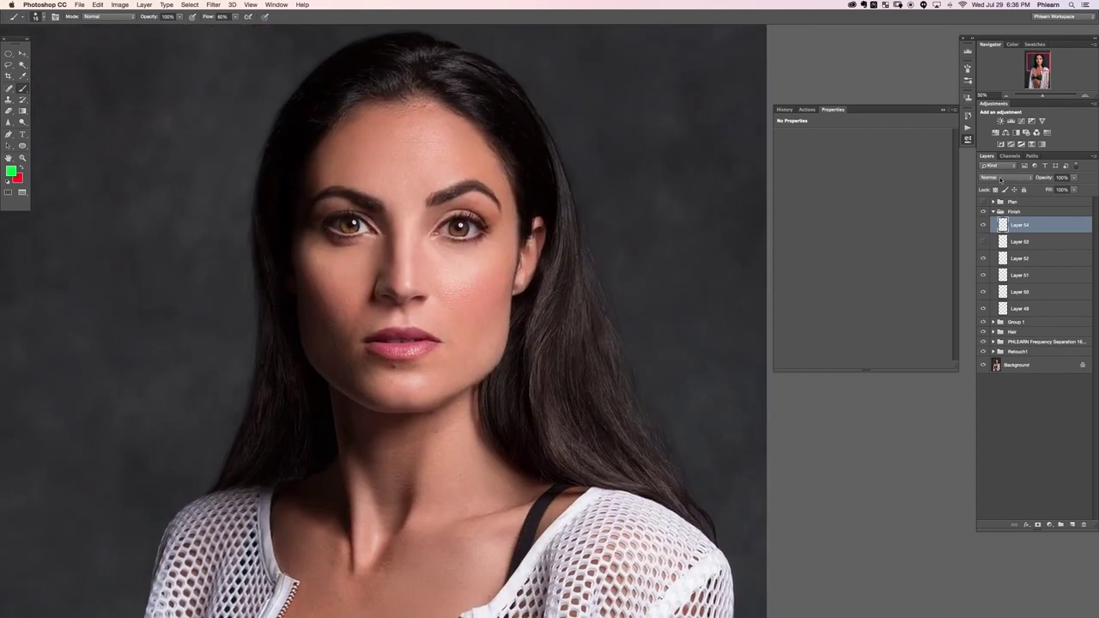
click(1000, 180)
click(979, 276)
Step: Set up a large soft brush with white foreground, black background and 10% flow for painting on the Soft Light layer
key(super+minus)
right_click(452, 198)
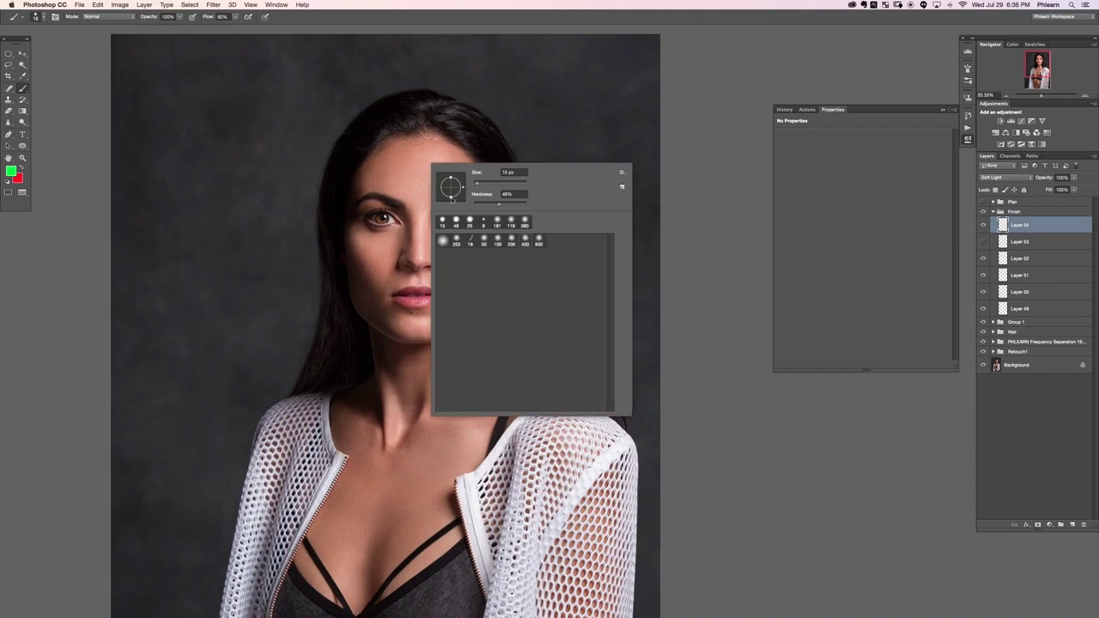
click(525, 242)
click(365, 294)
drag(380, 278, 395, 277)
key(d)
key(x)
key(shift+1)
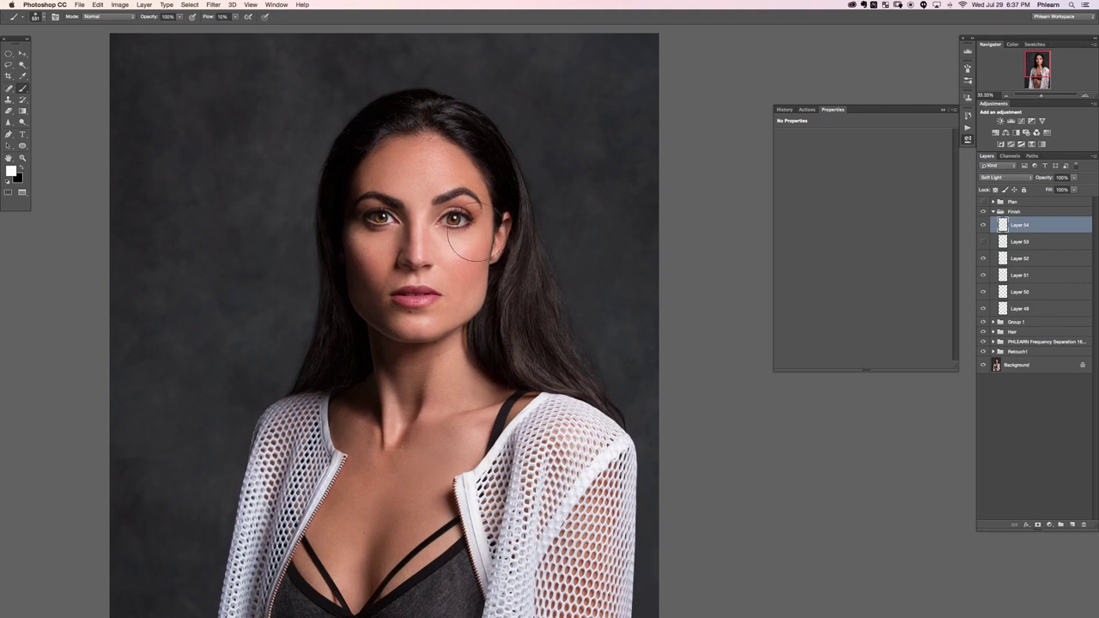
Step: Try a white highlight on the cheek below the eye on the brighter side, and undo it
mouse_move(467, 240)
mouse_down()
mouse_move(458, 263)
mouse_move(455, 247)
mouse_up()
key(super+z)
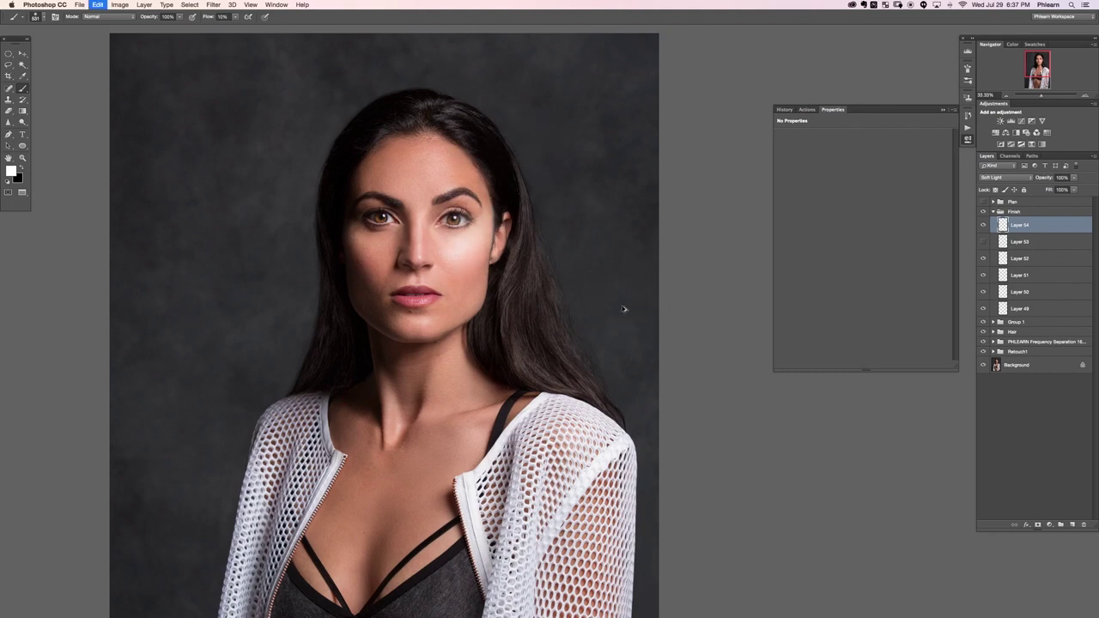
key(super+minus)
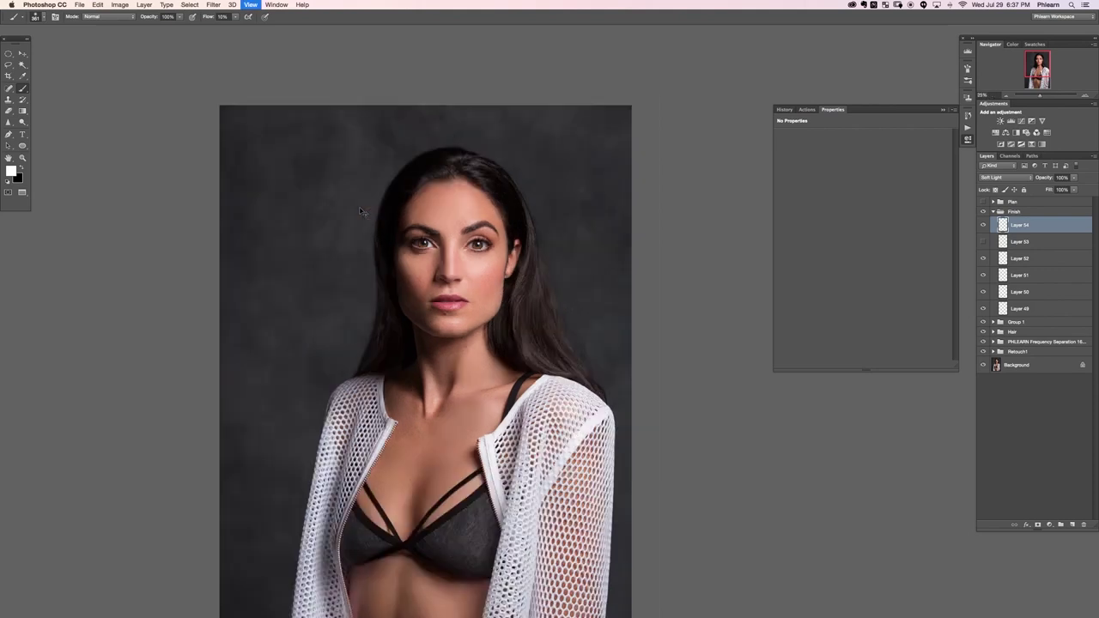
Step: Build up white highlights and black shadows on the cheeks and jaw, varying the brush size
key(bracketleft)
key(bracketleft)
key(x)
key(bracketright)
key(bracketright)
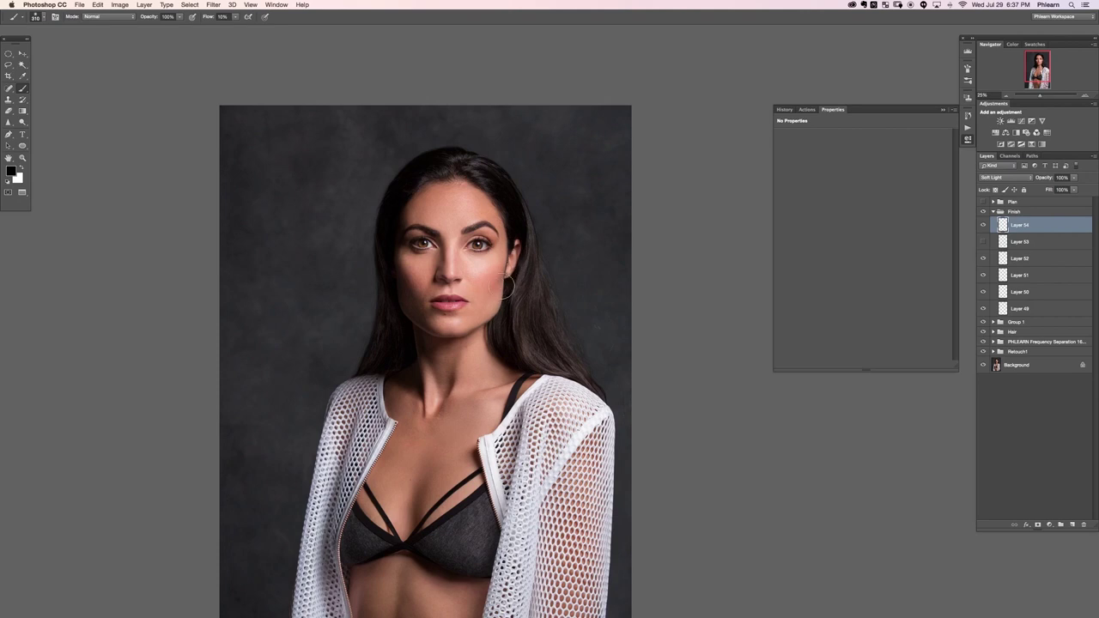
key(x)
key(x)
key(x)
key(x)
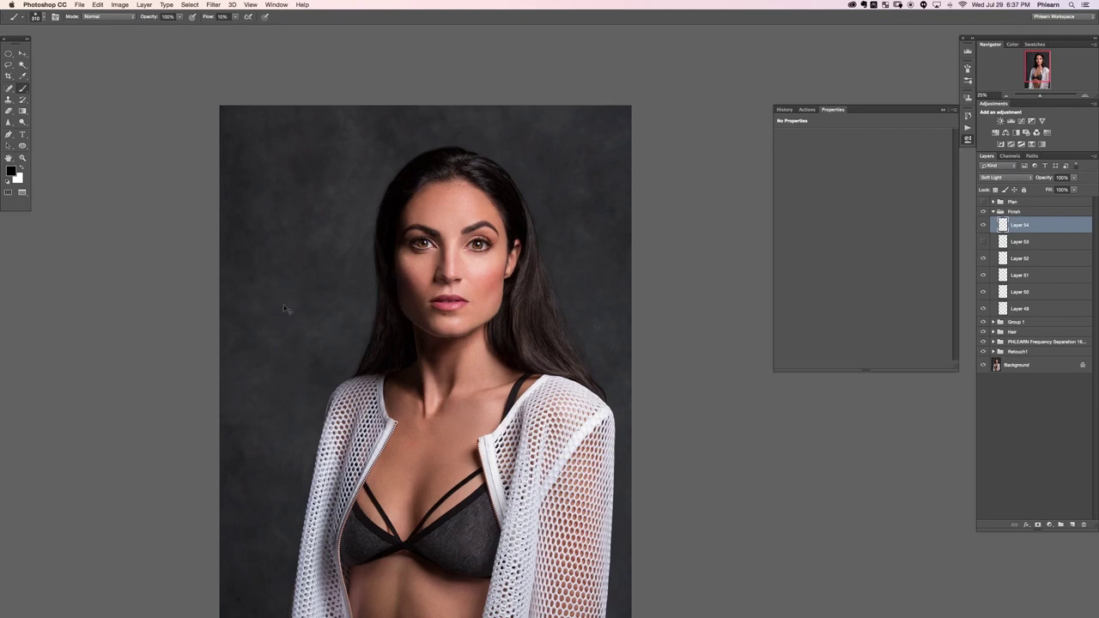
Step: Refine the smaller facial highlights and shadows up close with a smaller brush
key(super+plus)
mouse_move(278, 329)
mouse_down()
mouse_move(262, 328)
mouse_move(270, 324)
mouse_up()
key(x)
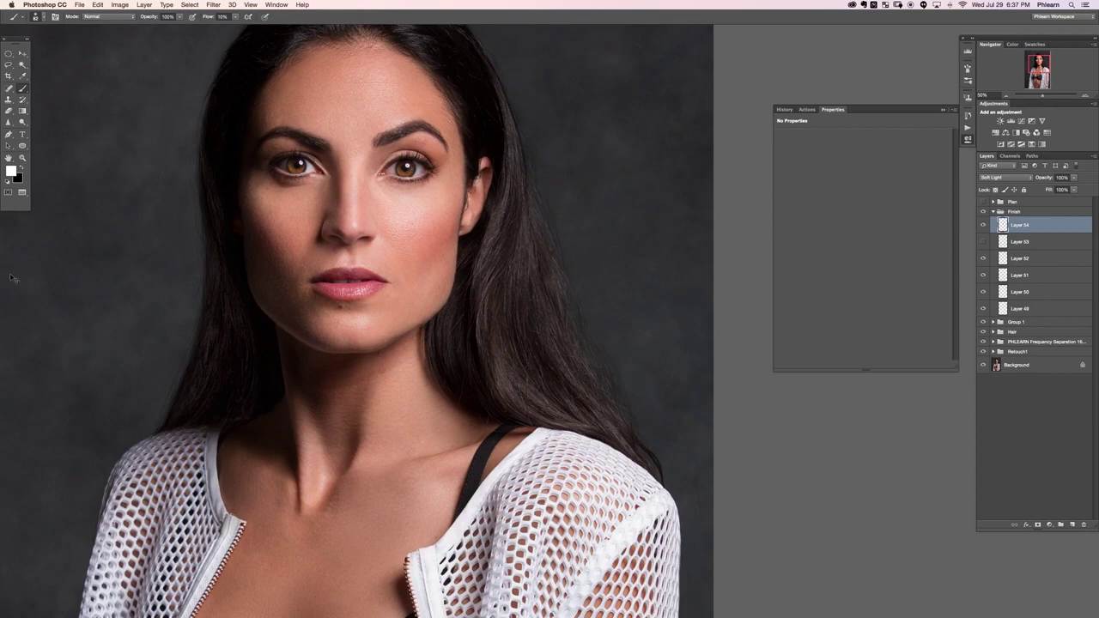
key(super+minus)
key(e)
key(b)
key(bracketright)
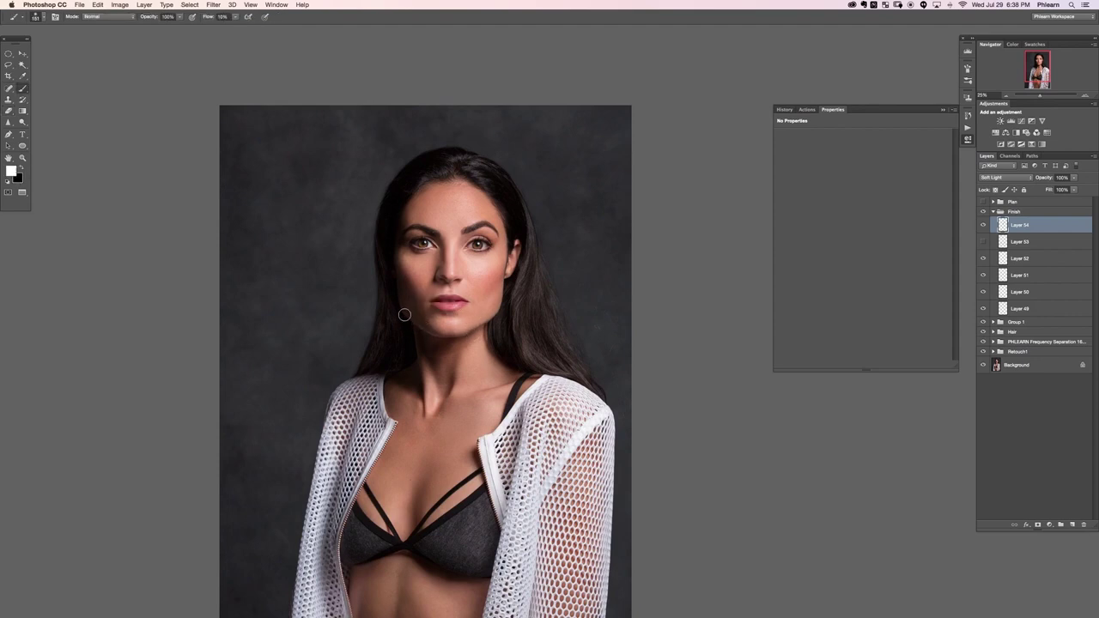
Step: Paint black shadows across the forehead and check the placement against the contour guide layer
key(x)
key(x)
key(x)
mouse_move(417, 226)
mouse_down()
mouse_move(499, 216)
mouse_move(499, 204)
mouse_up()
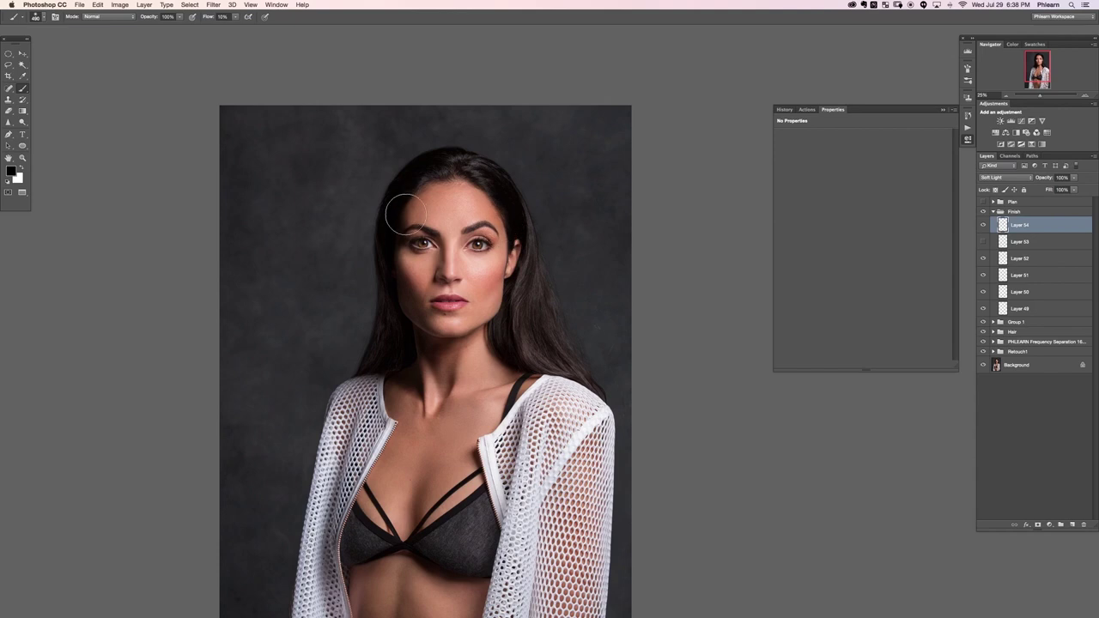
click(983, 242)
click(983, 243)
scroll(509, 273, right, 2)
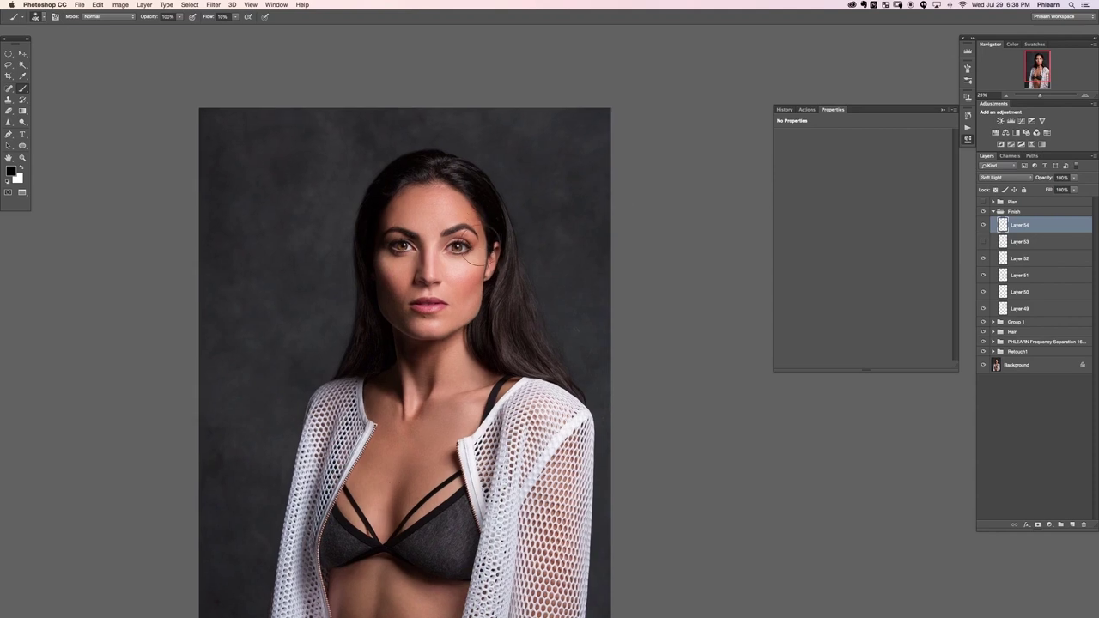
Step: Resize the brush and continue shading the sides of the face in black and brightening the lower cheek in white
drag(467, 244, 453, 244)
drag(374, 221, 386, 222)
key(x)
drag(468, 296, 468, 298)
drag(465, 351, 485, 333)
drag(475, 288, 488, 288)
key(x)
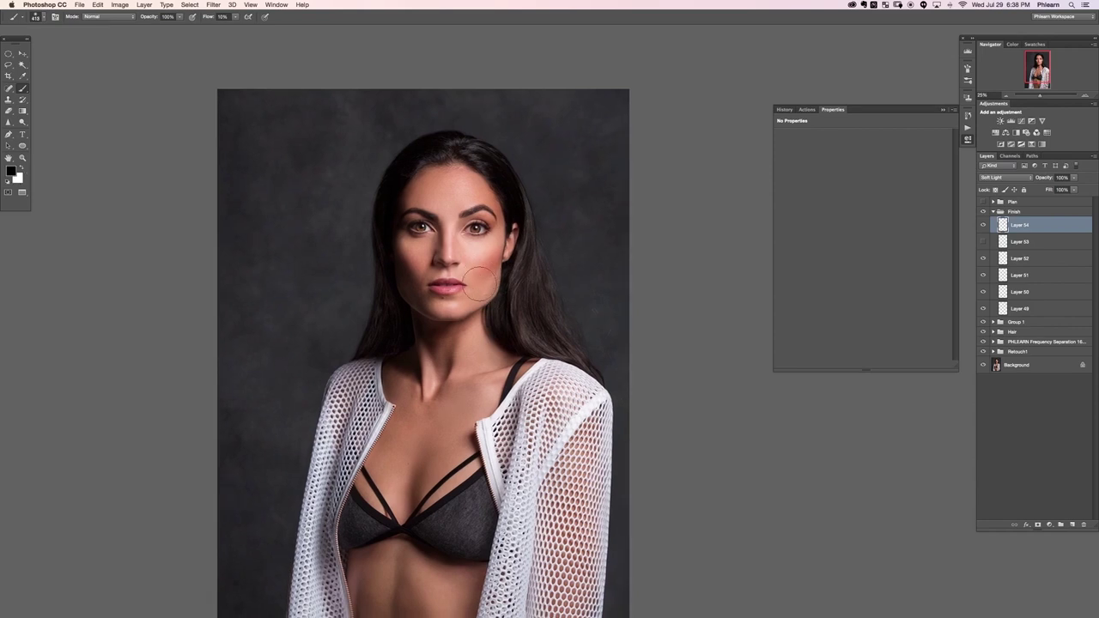
Step: Balance the cheek near the ear with alternating black and white strokes, using the Eraser to reduce excess paint
key(x)
key(x)
key(x)
key(e)
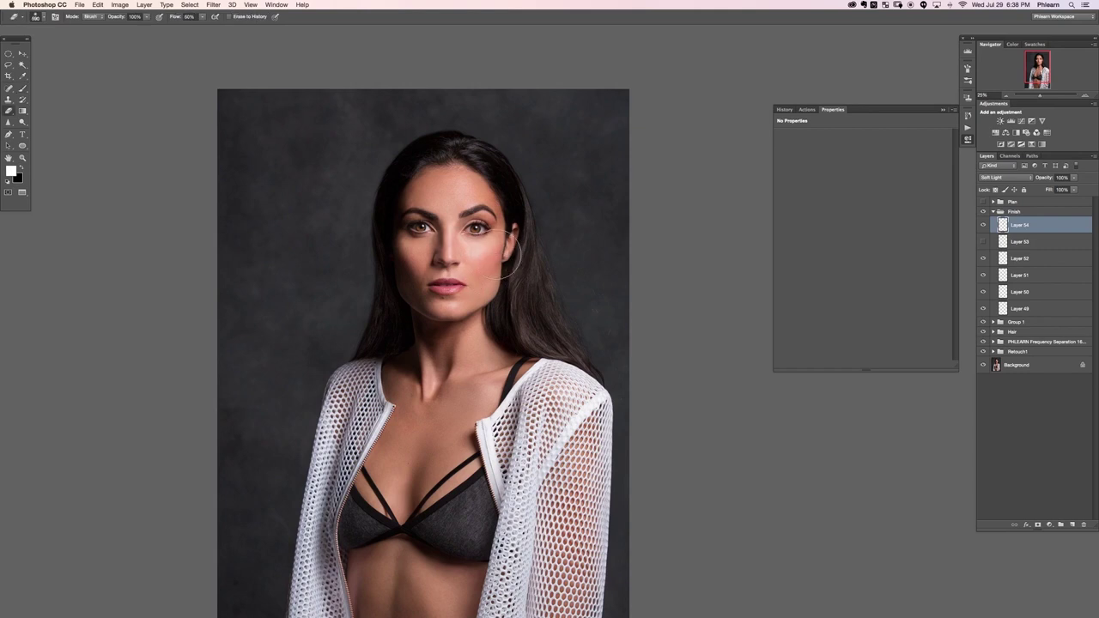
key(b)
key(x)
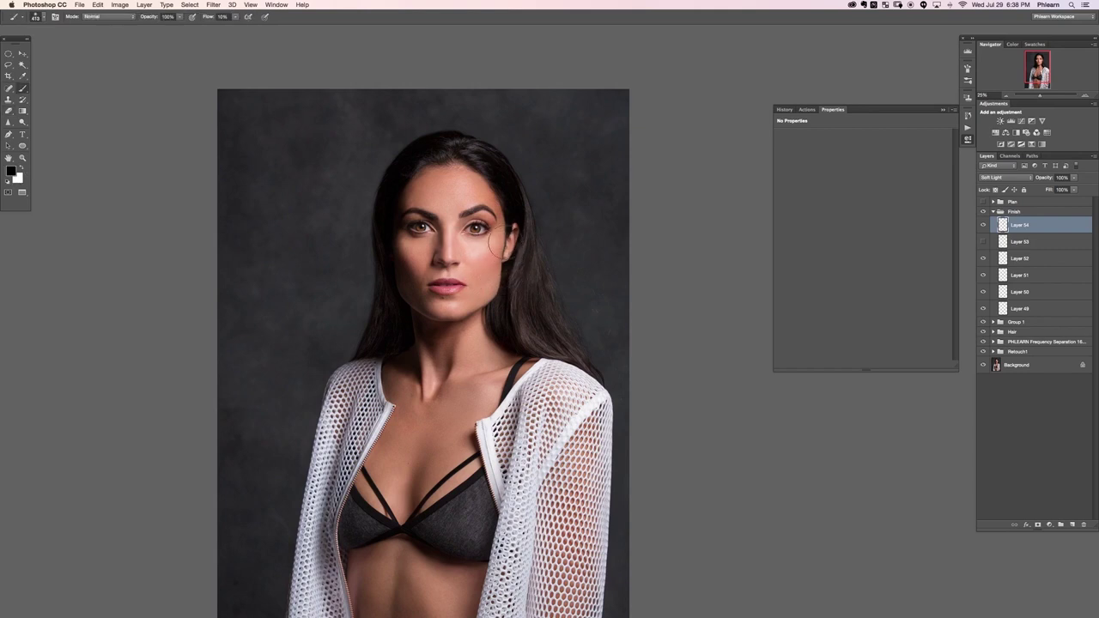
key(x)
Step: Brighten the nose and forehead highlights in white, adjusting the brush size for each area
key(super+minus)
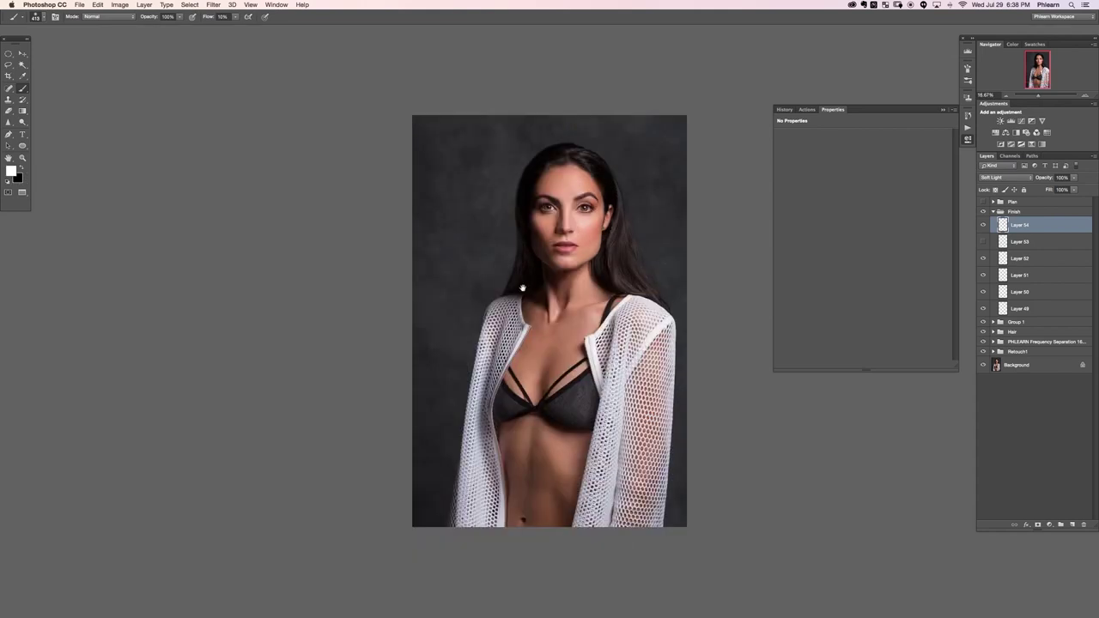
drag(522, 287, 449, 292)
key(x)
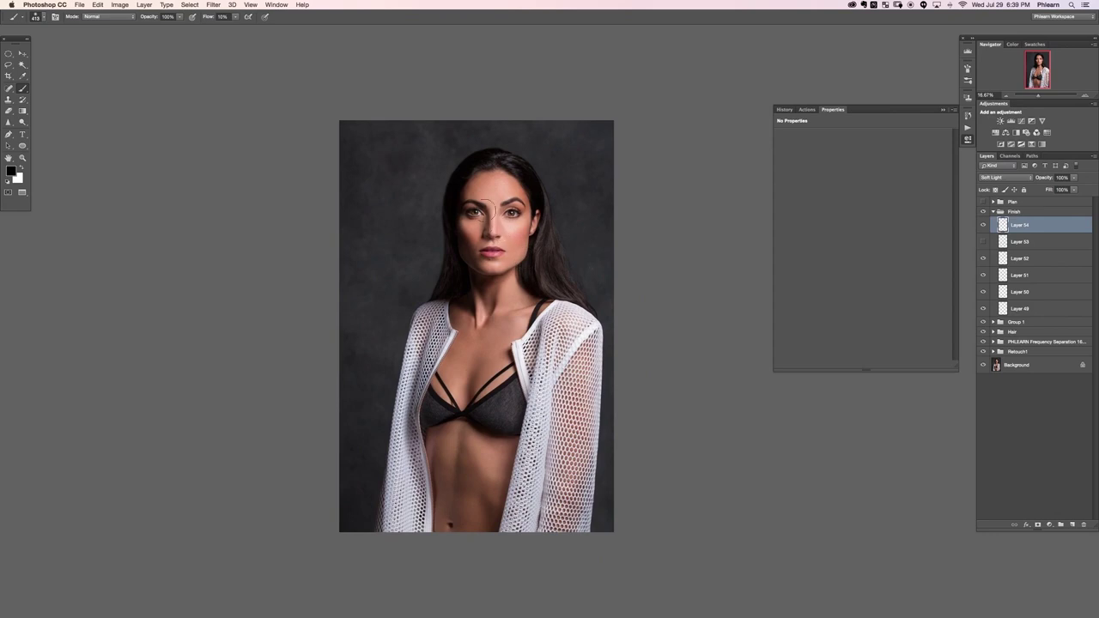
key(x)
drag(502, 228, 490, 228)
drag(487, 191, 507, 191)
Step: Darken the neck below the chin with black and switch to the Eraser for cleanup
key(x)
drag(488, 286, 485, 299)
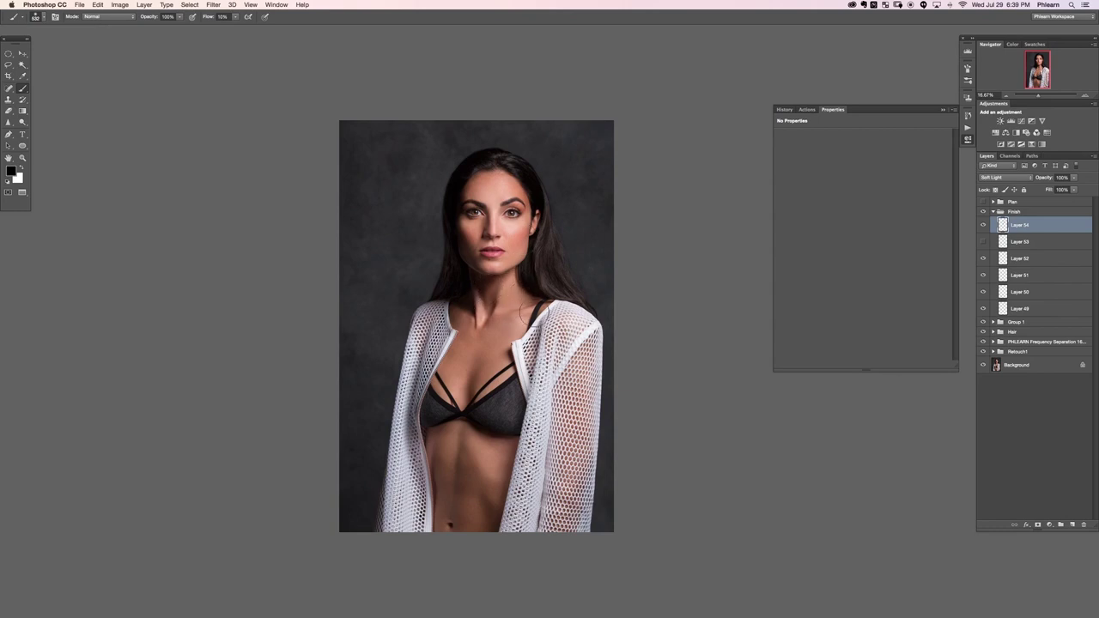
drag(563, 343, 547, 343)
key(e)
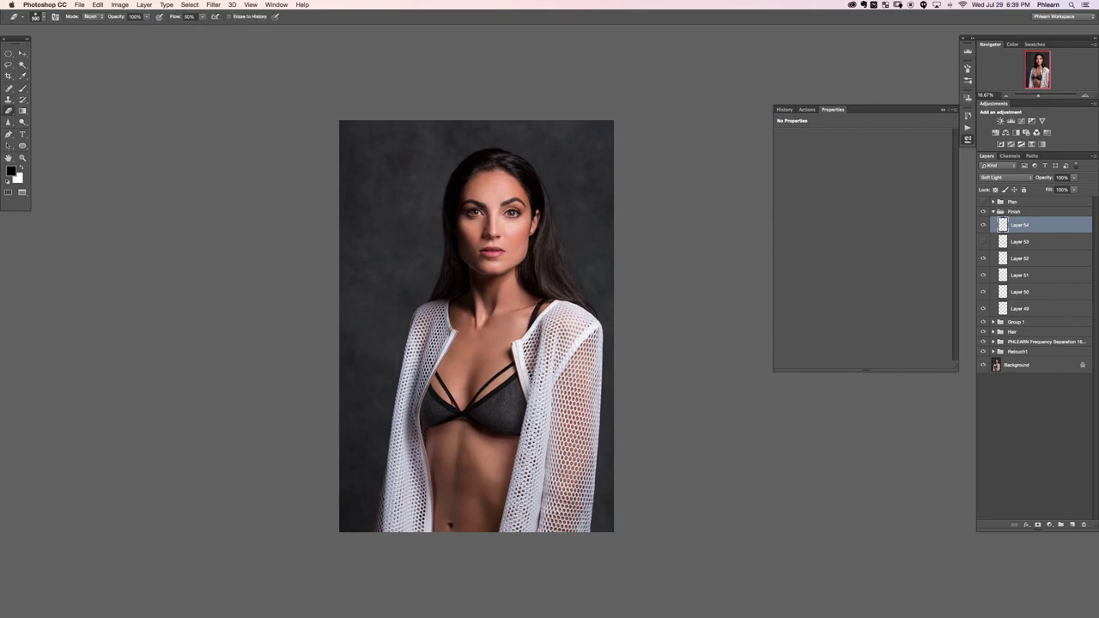
Step: Compare the portrait with and without Layer 54 and set the layer's opacity to 65%
scroll(679, 326, right, 3)
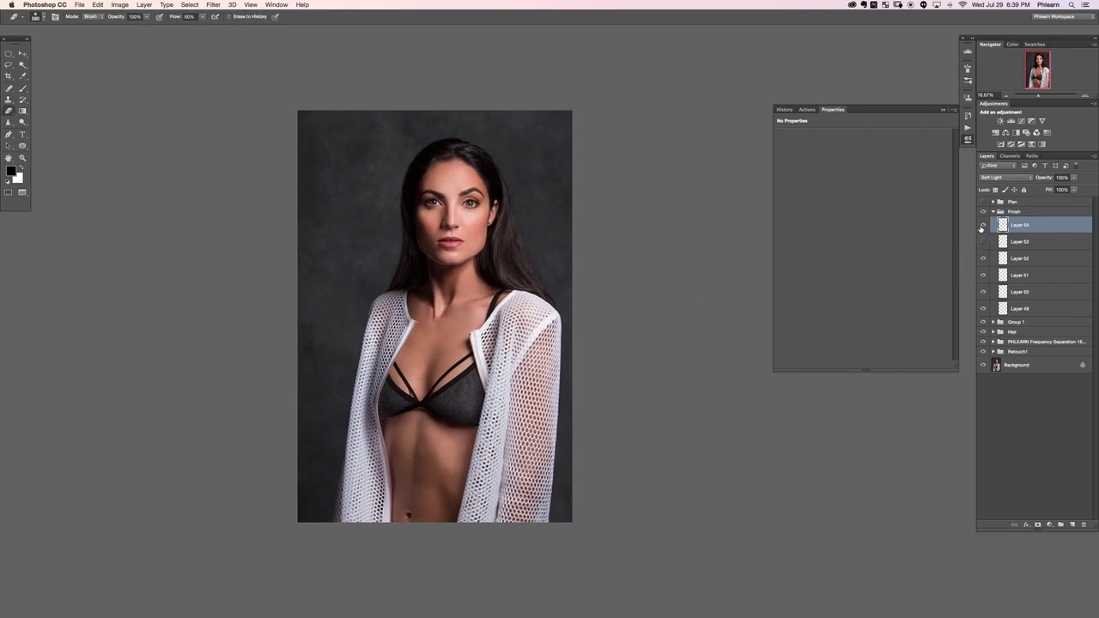
click(983, 225)
click(984, 225)
click(983, 225)
click(983, 225)
drag(1052, 178, 1047, 179)
text(65)
key(Return)
Step: Add a new layer in Soft Light mode and paint black shadows along the jacket's front edges
key(super+shift+alt+n)
key(b)
click(997, 177)
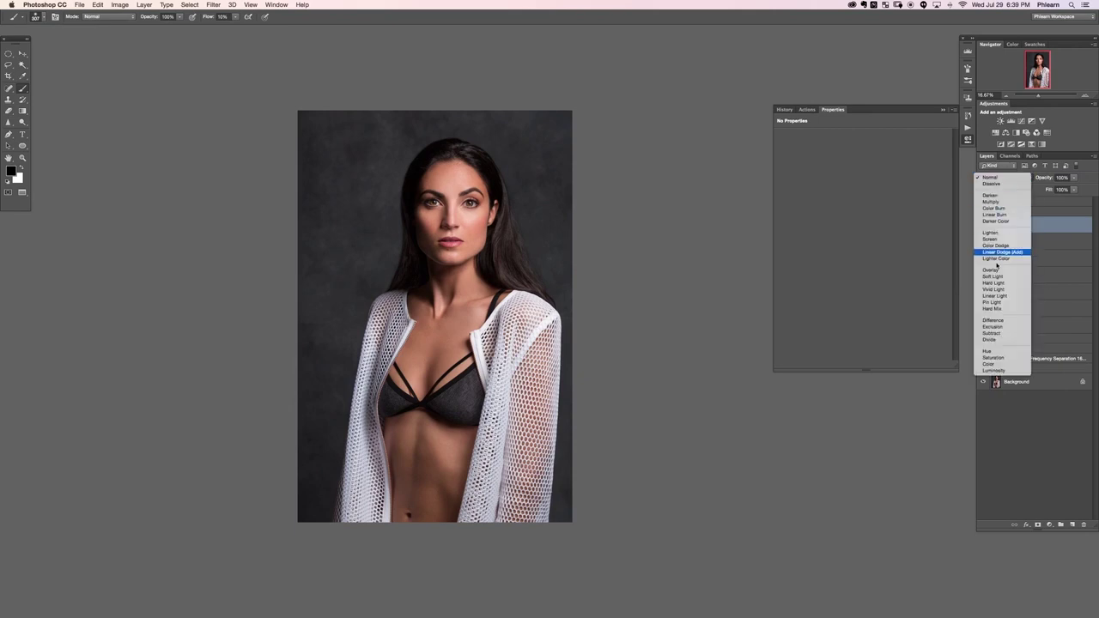
click(1001, 277)
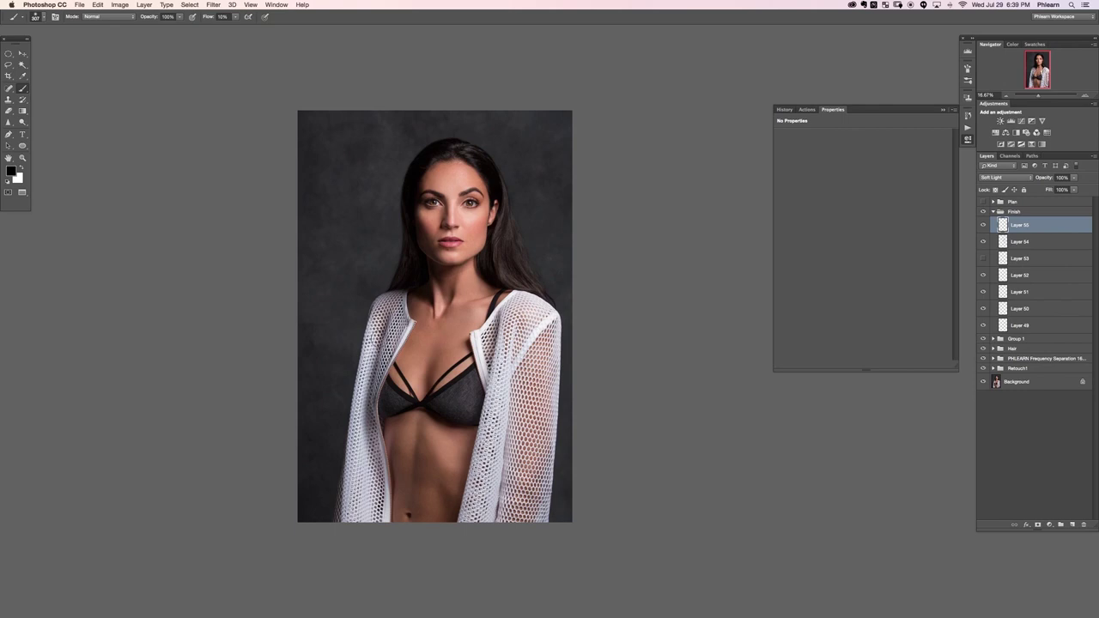
mouse_move(366, 443)
mouse_down()
mouse_move(378, 447)
mouse_move(377, 499)
mouse_up()
drag(526, 459, 515, 459)
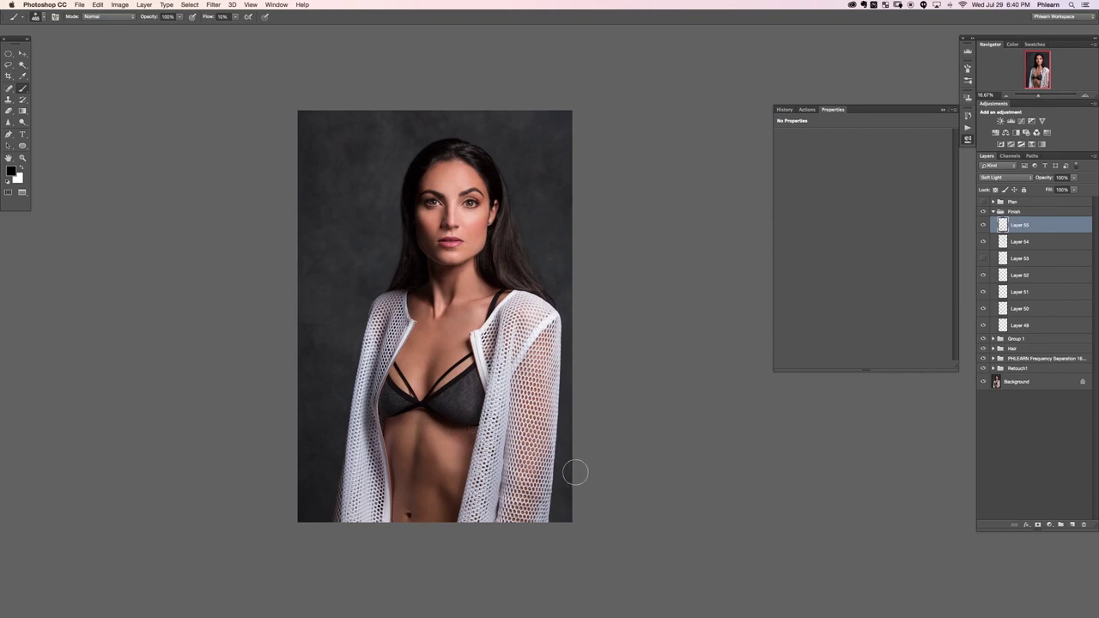
Step: Add another Soft Light layer and paint a white highlight on the brighter side of the abdomen
key(super+shift+alt+n)
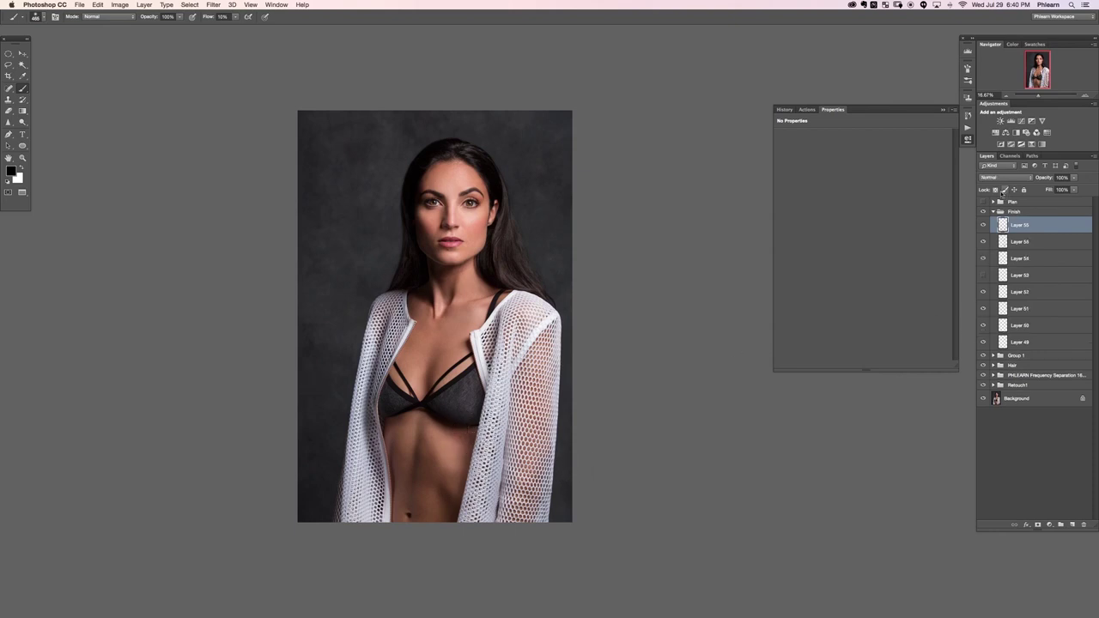
click(1005, 177)
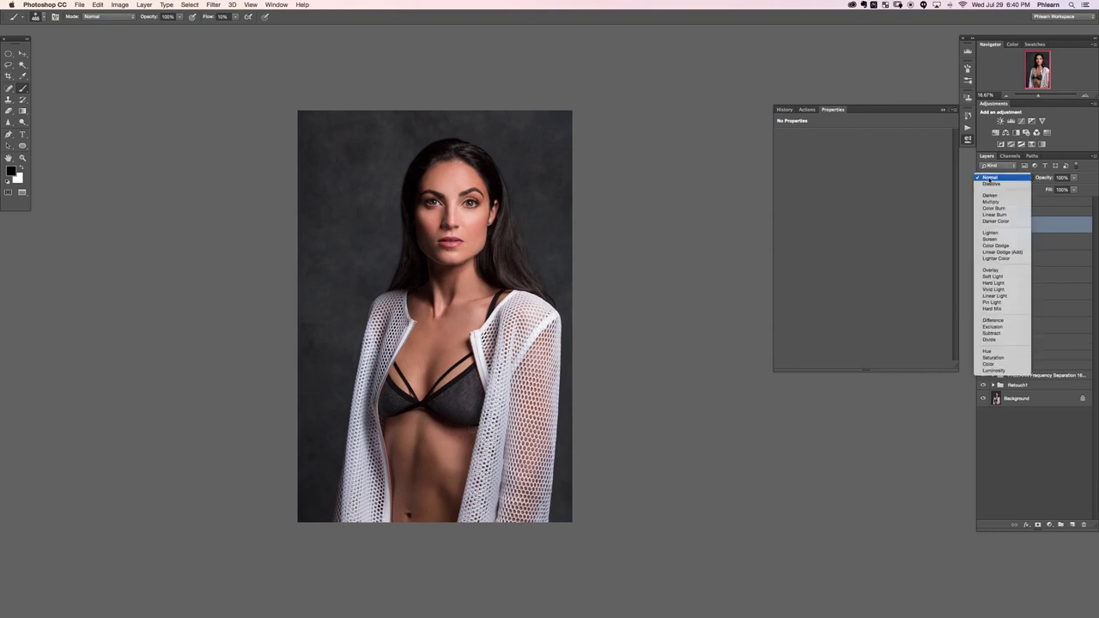
click(1000, 278)
key(x)
mouse_move(451, 490)
mouse_down()
mouse_move(449, 503)
mouse_move(444, 483)
mouse_move(456, 482)
mouse_move(428, 455)
mouse_up()
Step: Define the abdomen's center line with alternating black and white strokes
key(x)
key(x)
key(x)
key(x)
key(x)
mouse_move(426, 457)
mouse_down()
mouse_move(425, 481)
mouse_move(422, 454)
mouse_move(416, 474)
mouse_up()
key(x)
key(x)
key(x)
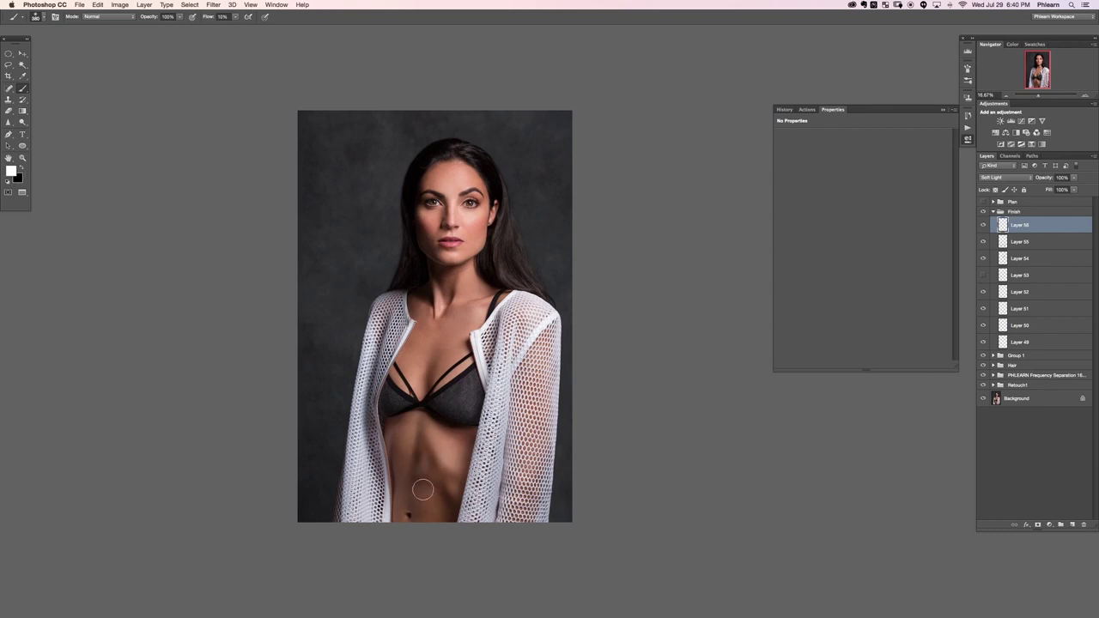
Step: Soften excess abdomen contouring with the Eraser and repaint a white highlight beside the center line
key(x)
key(x)
key(x)
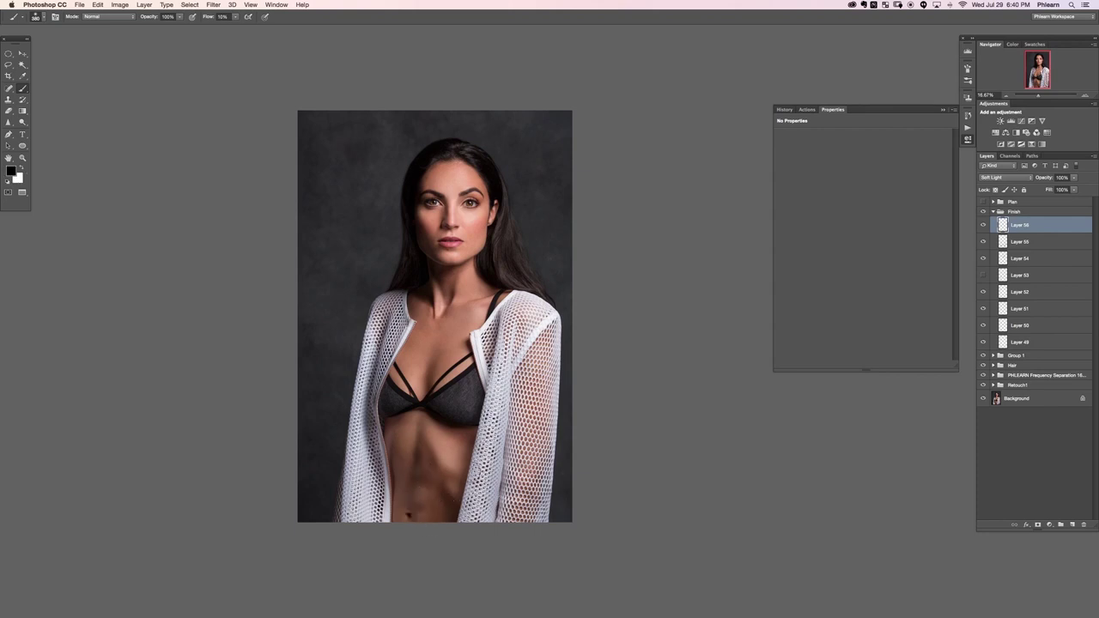
key(e)
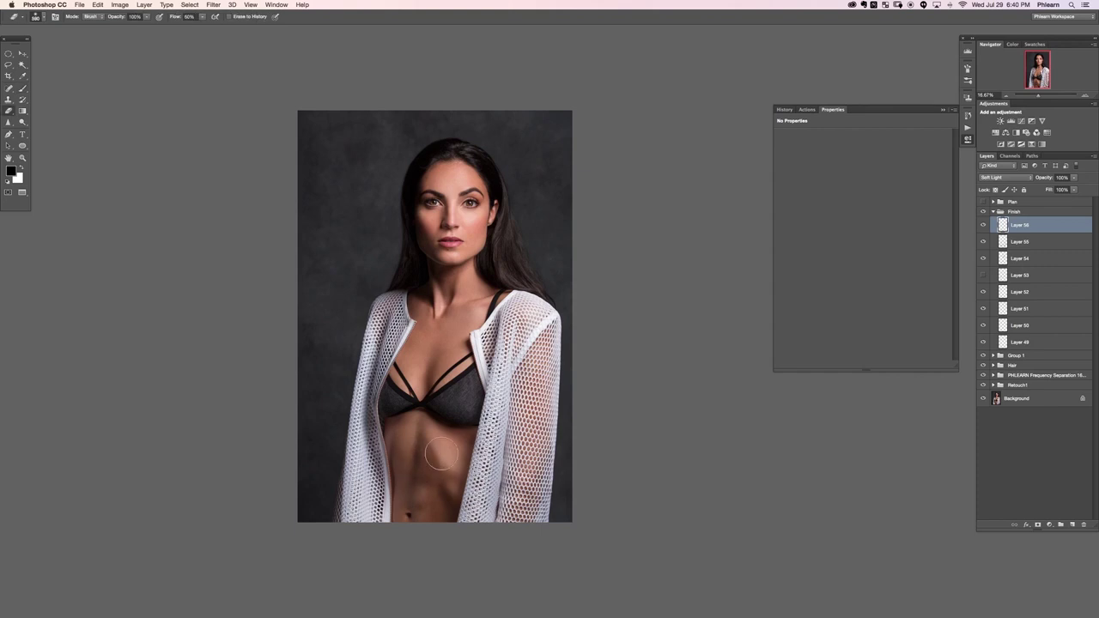
key(b)
key(x)
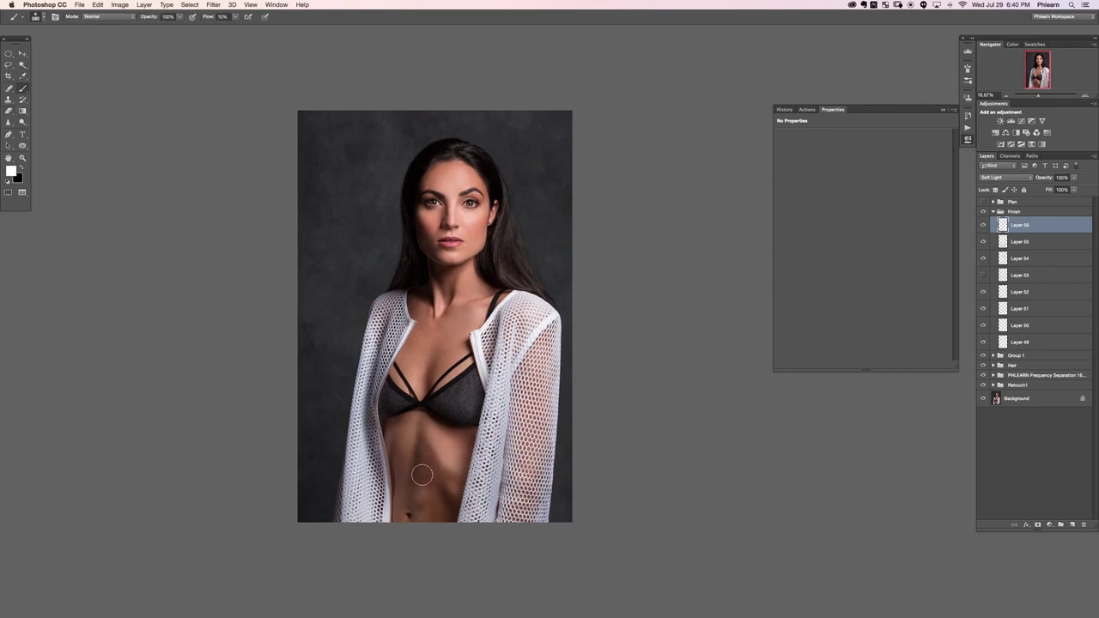
mouse_move(428, 472)
mouse_down()
mouse_move(441, 472)
mouse_move(425, 469)
mouse_move(431, 476)
mouse_up()
key(x)
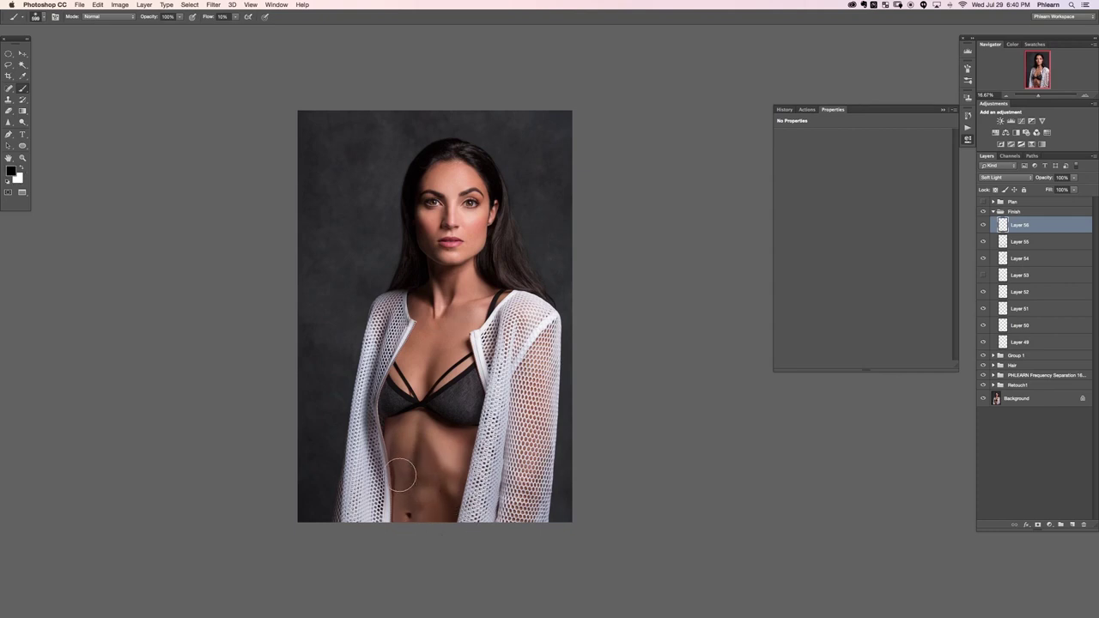
Step: Refine the lower abdomen with a resized brush, alternating white highlights and black shadows
key(x)
drag(409, 488, 396, 488)
key(x)
key(x)
key(x)
key(x)
key(x)
key(x)
key(x)
Step: Compare the abdomen with and without Layer 56 and lower the layer's opacity
click(983, 225)
click(983, 225)
click(983, 225)
click(983, 225)
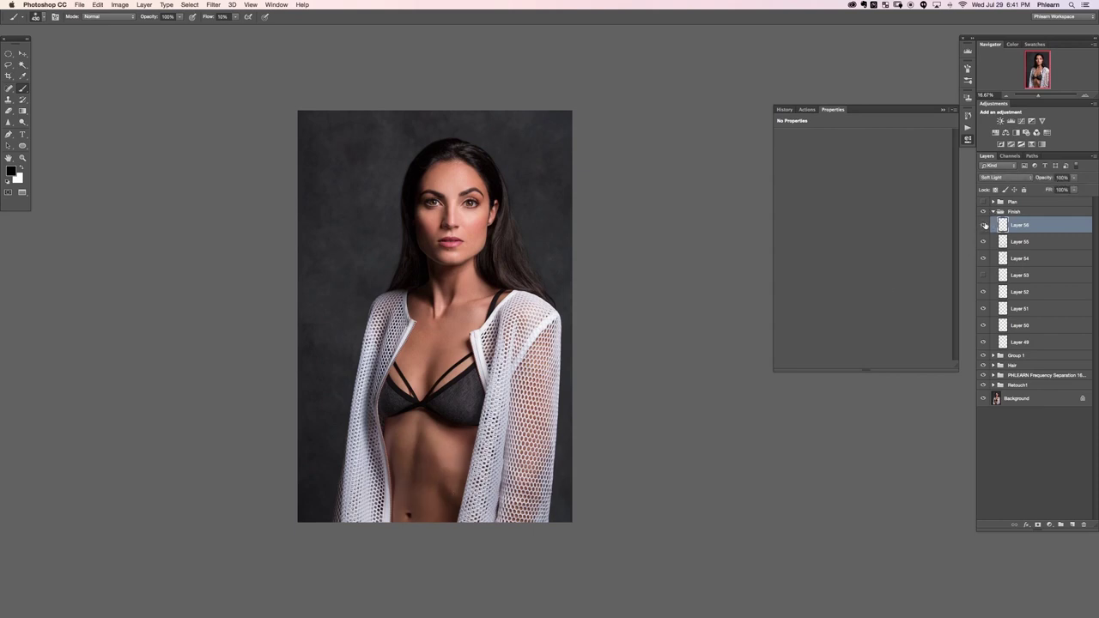
drag(1044, 178, 1028, 180)
click(984, 225)
click(984, 225)
click(984, 225)
click(984, 225)
Step: Add another Soft Light layer and paint black shading over the bra, under the bust and on the chest
key(super+shift+alt+n)
click(1004, 177)
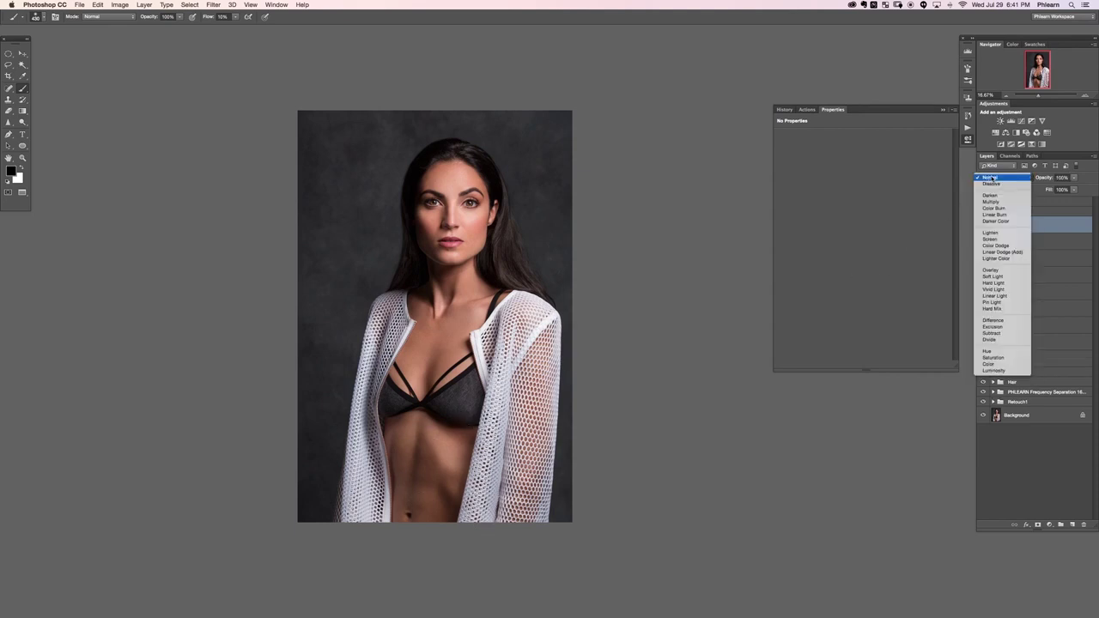
click(994, 276)
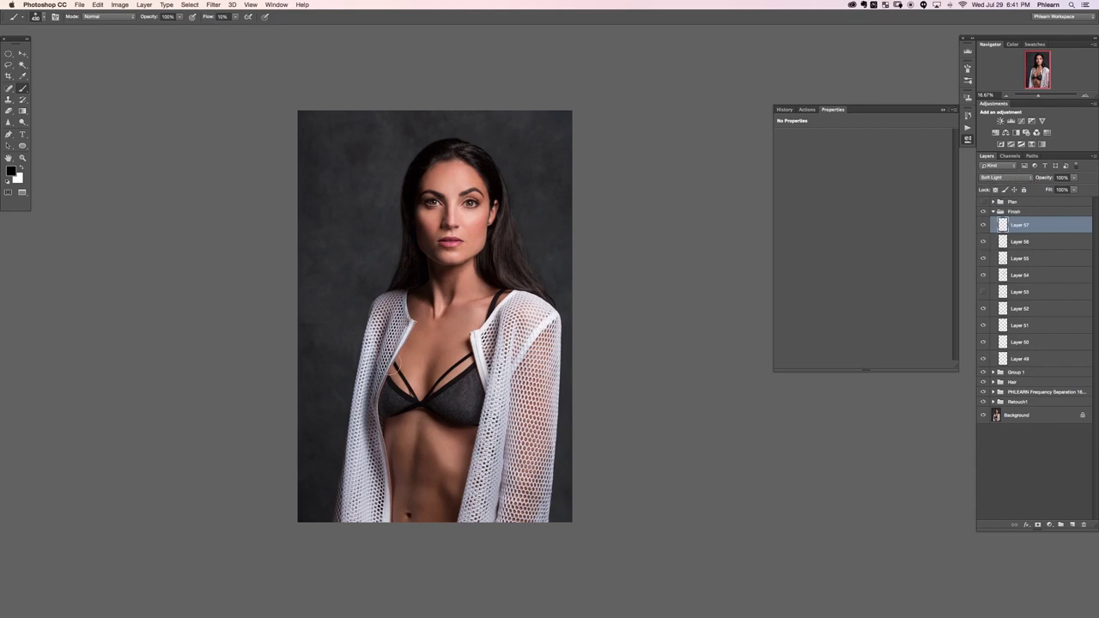
key(x)
key(x)
mouse_move(441, 393)
mouse_down()
mouse_move(420, 393)
mouse_move(382, 431)
mouse_up()
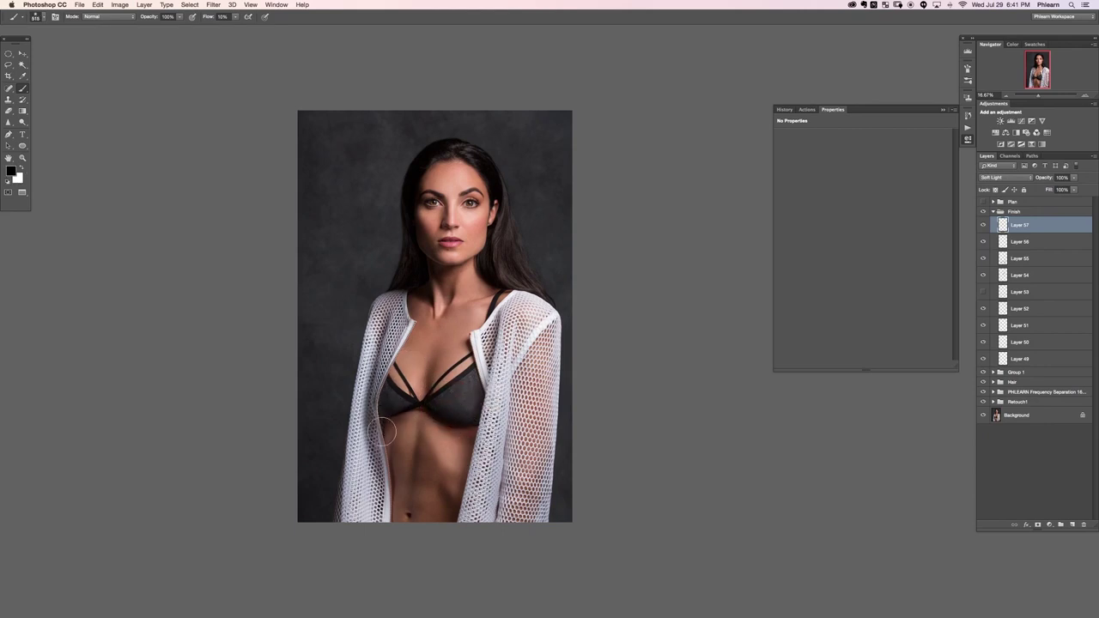
drag(441, 359, 462, 344)
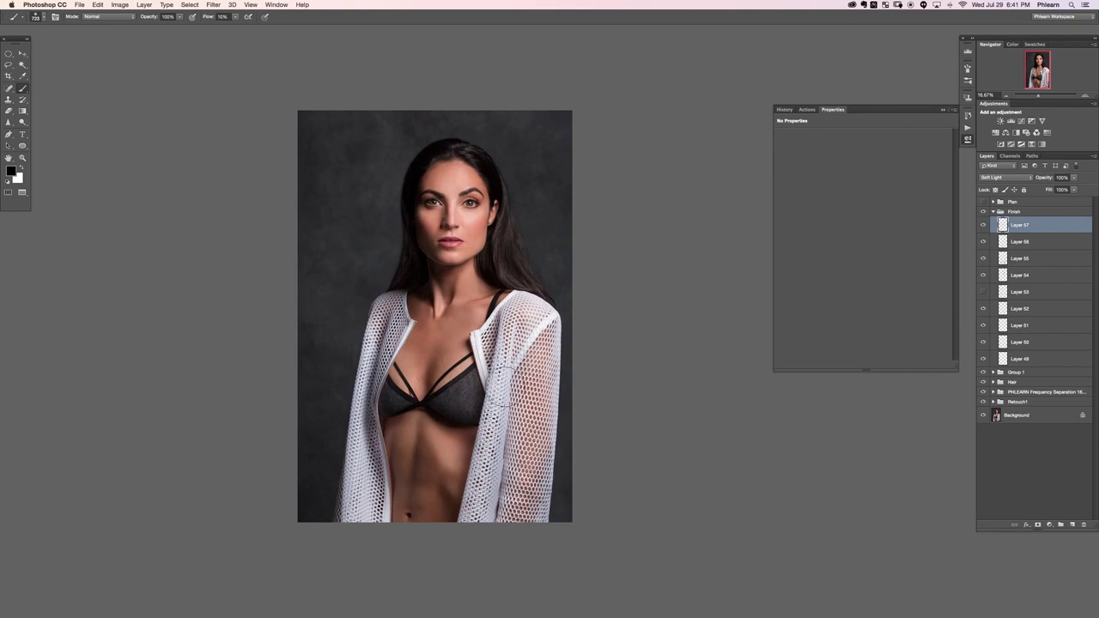
Step: Compare the portrait with and without Layer 57 and the whole Finish group, and collapse the group
click(983, 226)
click(984, 228)
click(982, 228)
click(982, 231)
click(983, 212)
click(983, 214)
click(982, 214)
click(983, 214)
click(982, 214)
click(982, 215)
click(993, 212)
Step: Recheck the Finish group's overall effect by toggling its visibility and set the group's opacity to 90%
key(super+comma)
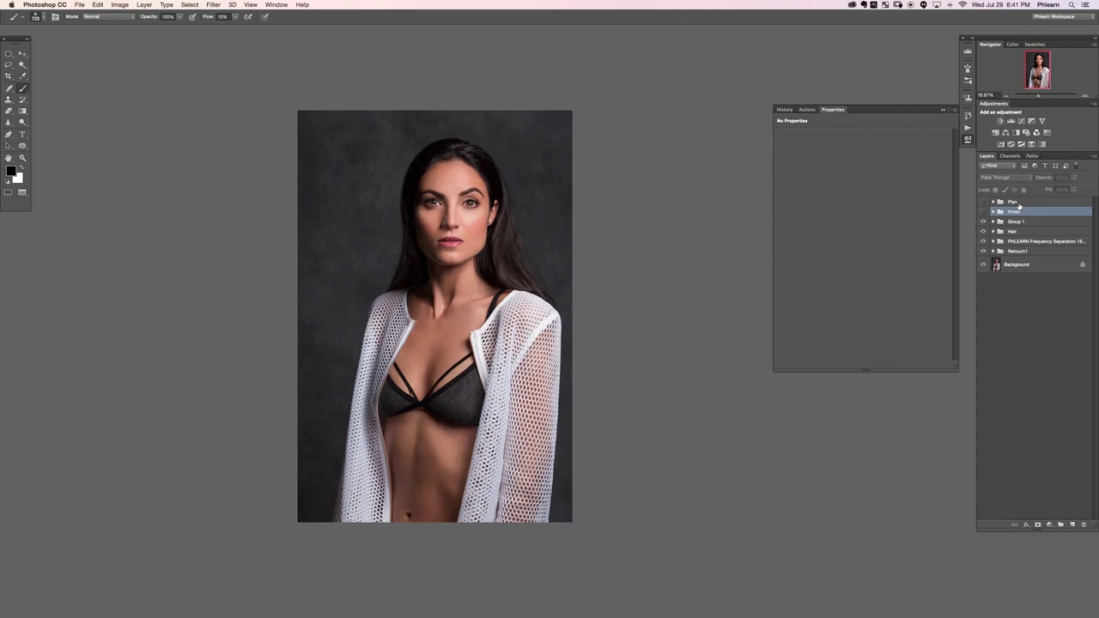
key(super+comma)
key(super+comma)
key(super+comma)
key(super+comma)
key(super+comma)
key(super+comma)
key(super+comma)
drag(1052, 178, 1044, 181)
click(985, 223)
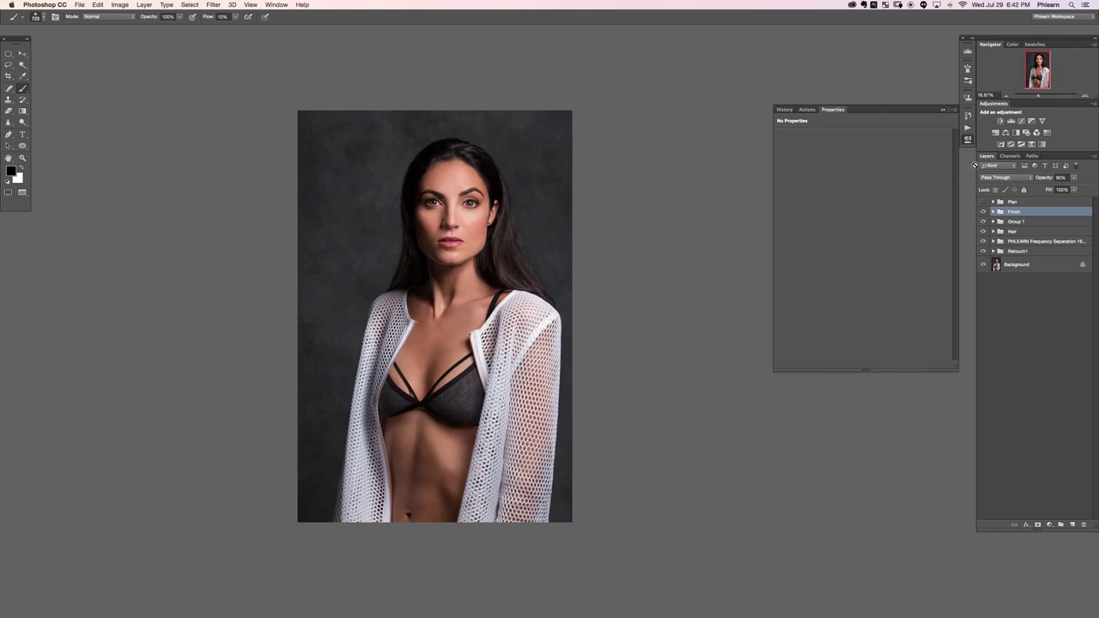
Step: Add an empty layer above the Finish group and place it in a new group named Sharpen
key(super+equal)
key(super+equal)
key(super+minus)
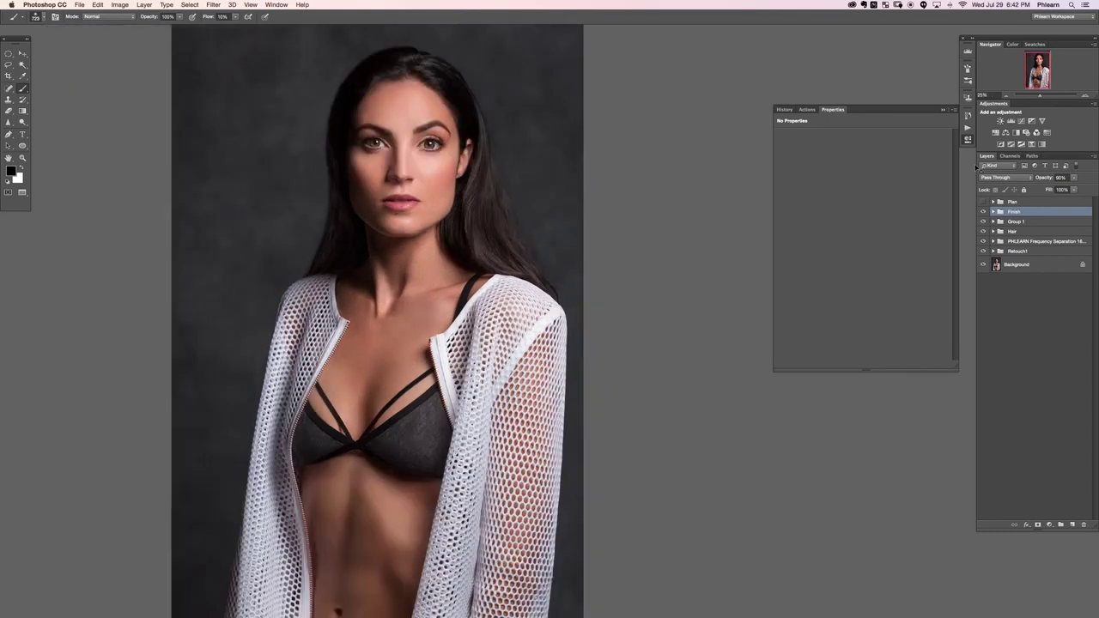
key(super+minus)
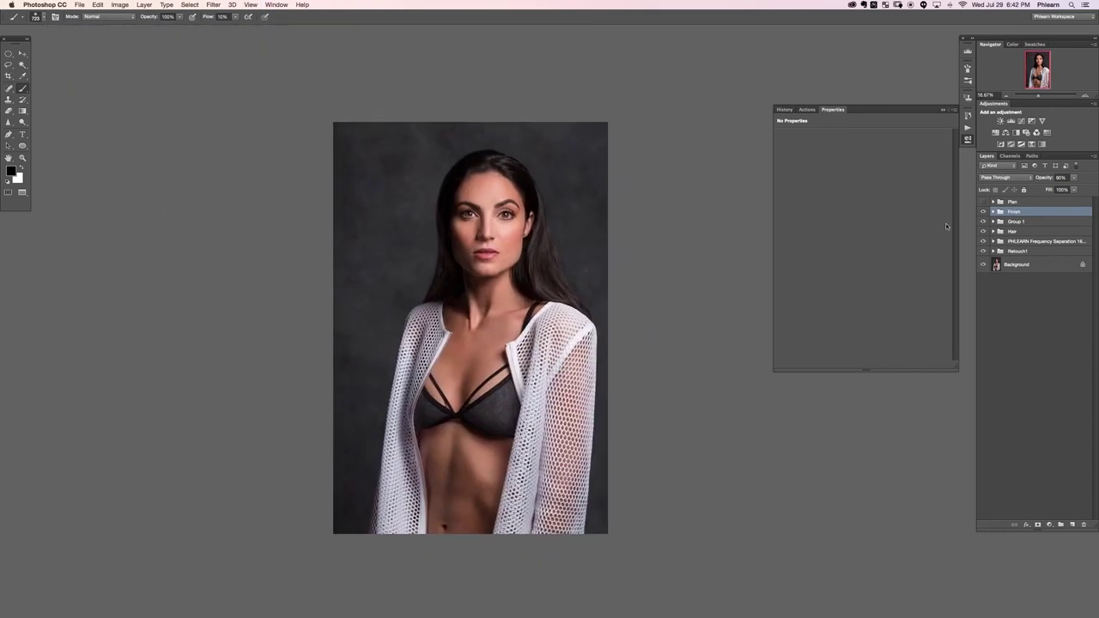
key(super+alt+shift+n)
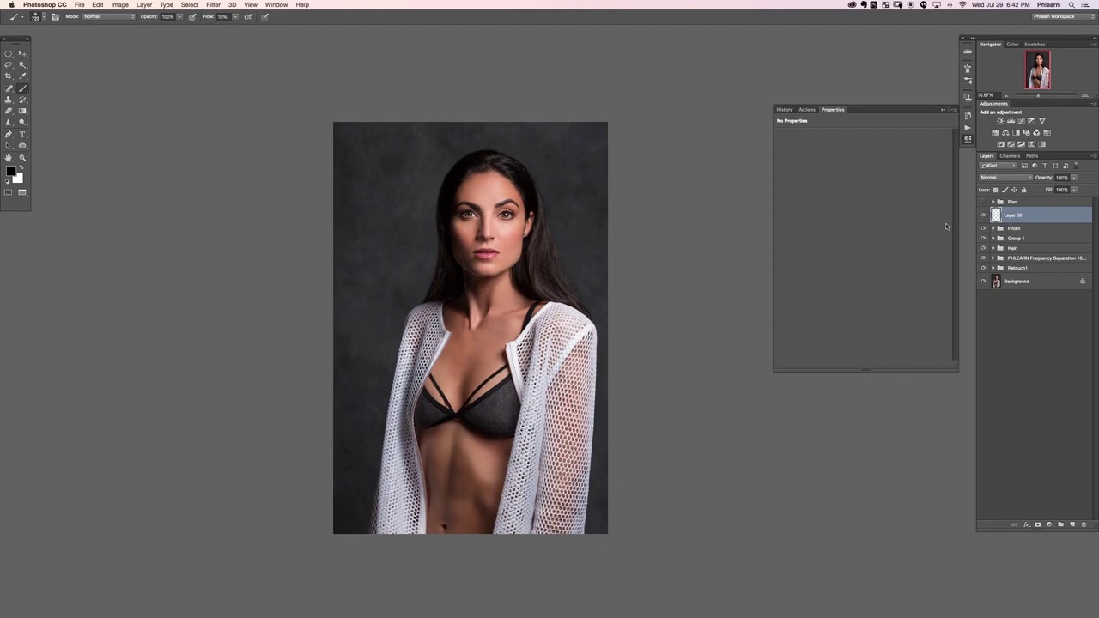
key(super+g)
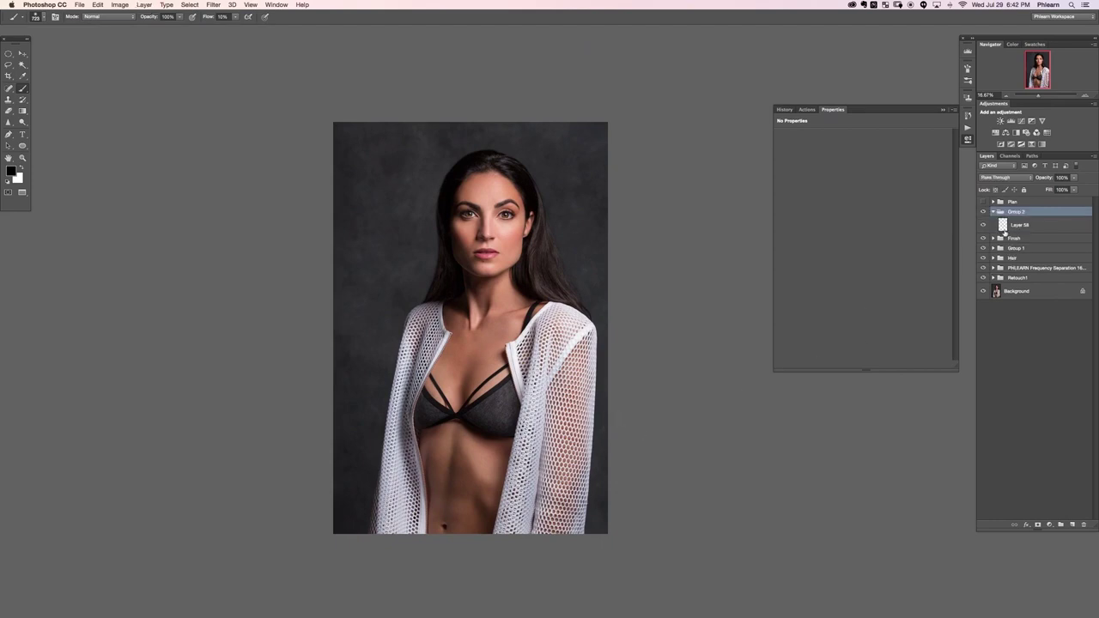
double_click(1020, 211)
text(F)
key(Return)
click(1031, 227)
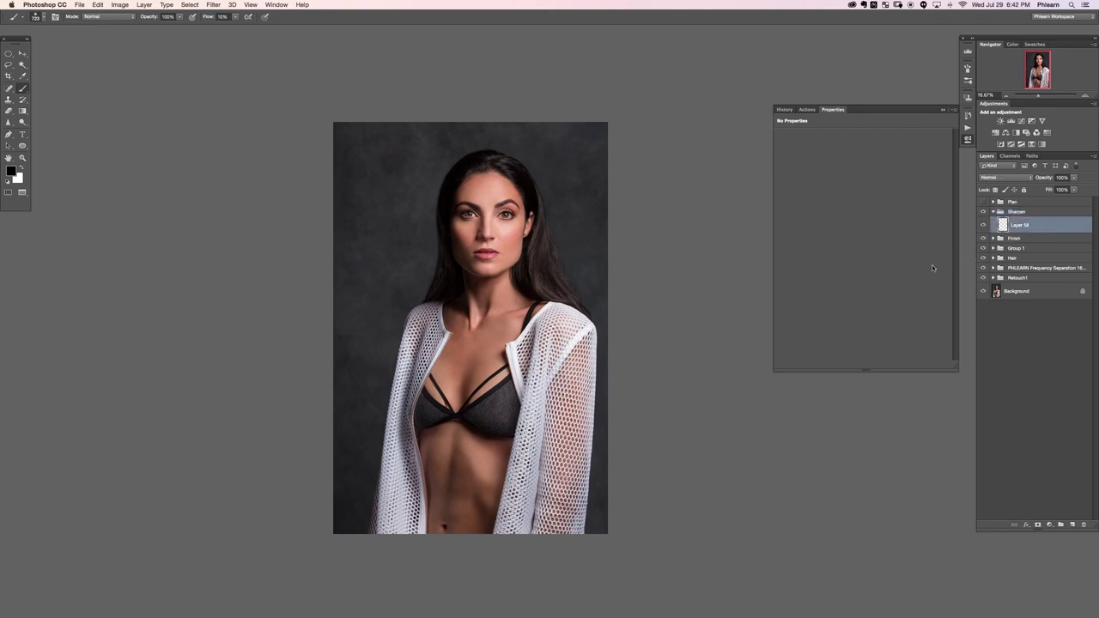
Step: Stamp all visible layers into the Sharpen group's layer, then test-move the merged copy and undo the move
key(super+alt+shift+e)
key(v)
mouse_move(449, 258)
mouse_down()
mouse_move(555, 286)
mouse_move(417, 500)
mouse_move(356, 320)
mouse_up()
key(super+z)
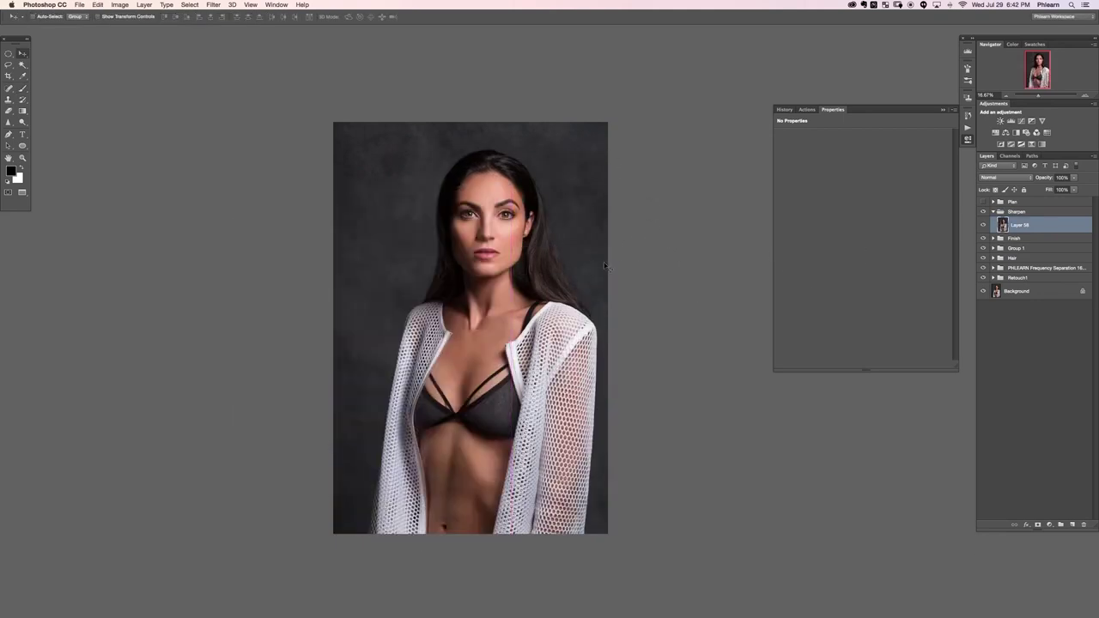
Step: Desaturate the merged copy in the Sharpen group and set its blend mode to Overlay
key(super+plus)
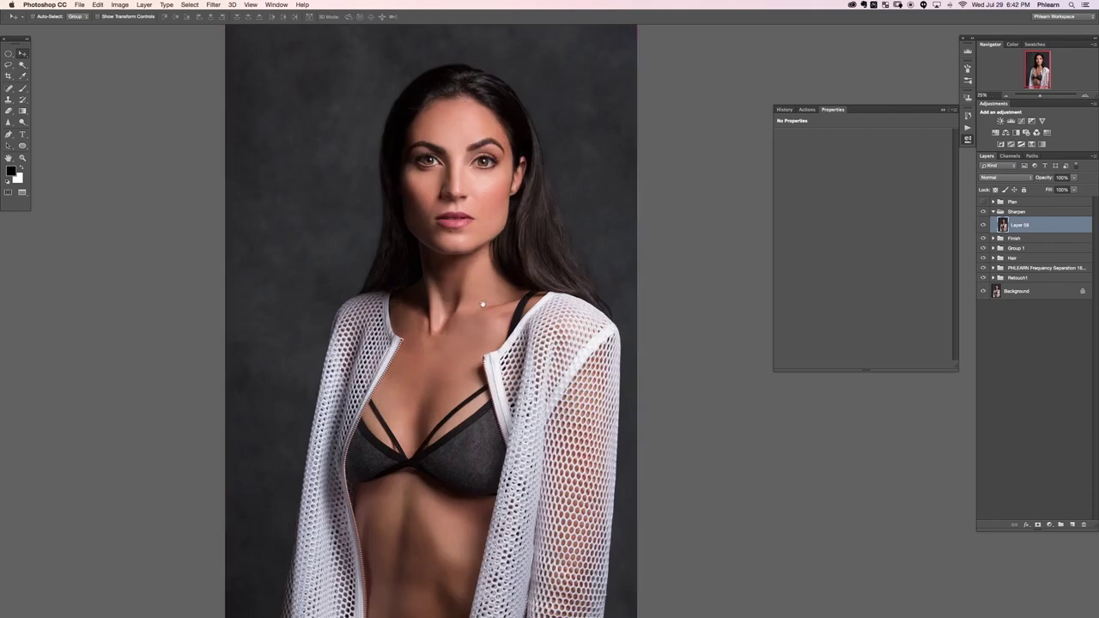
drag(491, 303, 494, 333)
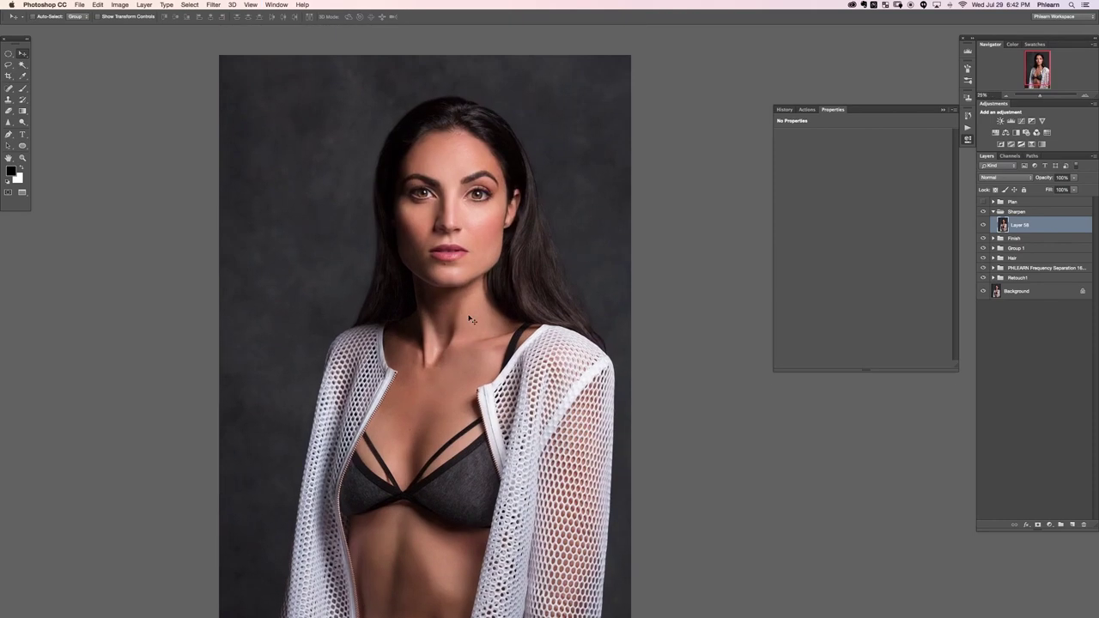
key(super+shift+u)
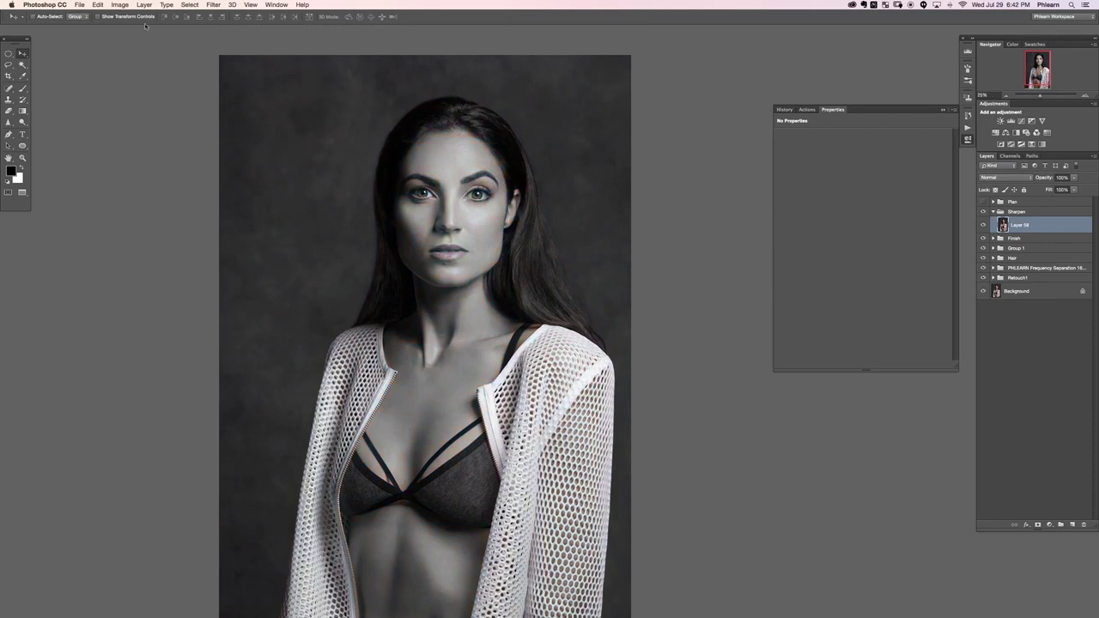
click(120, 7)
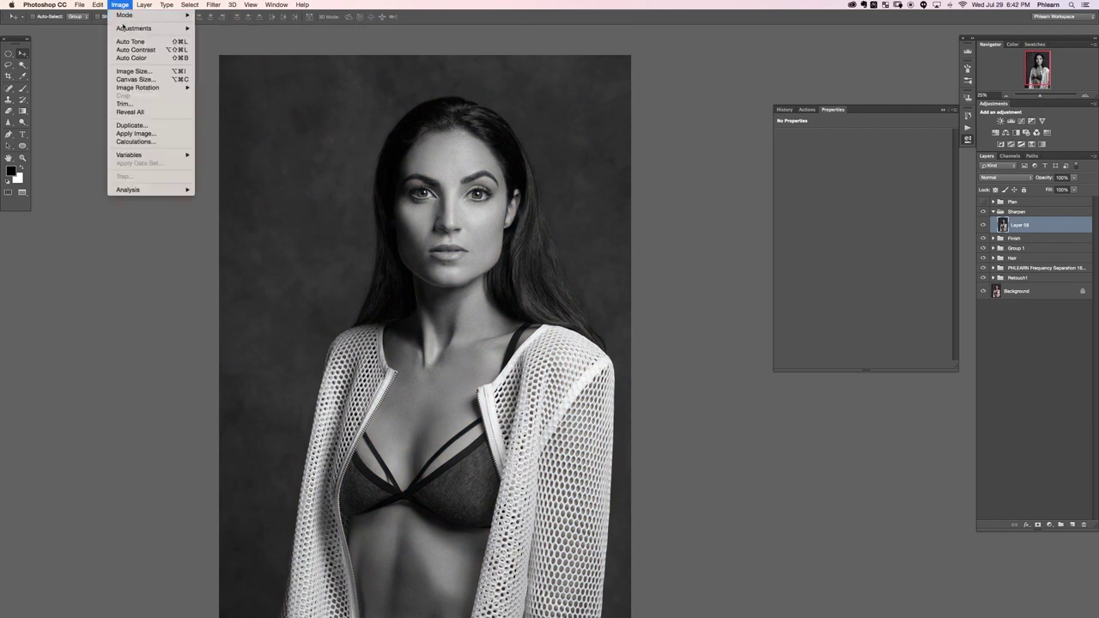
mouse_move(141, 29)
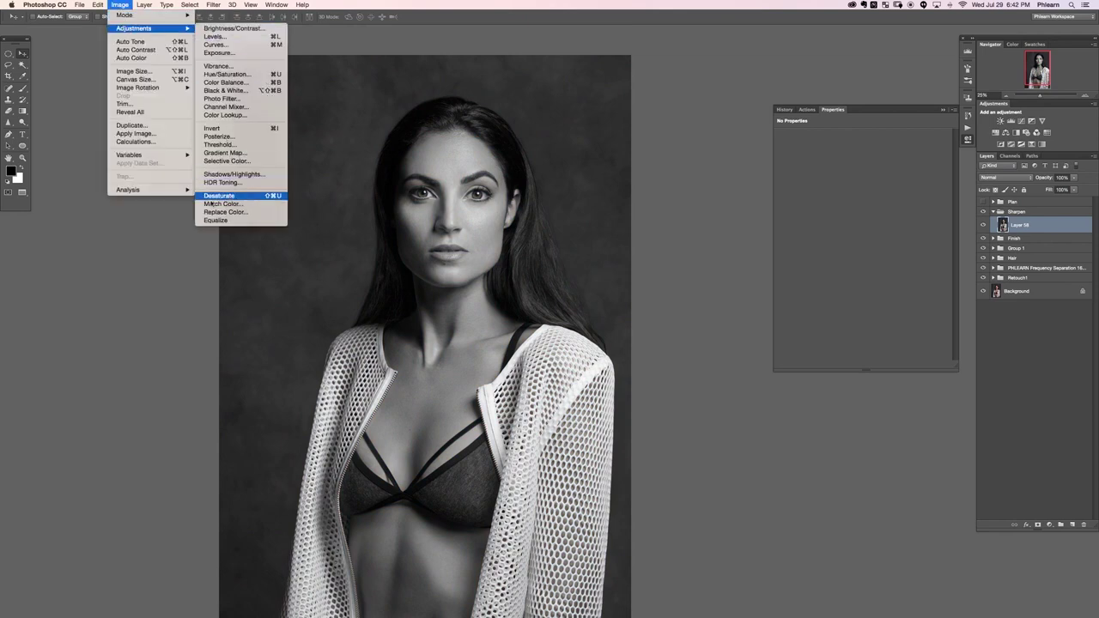
click(95, 238)
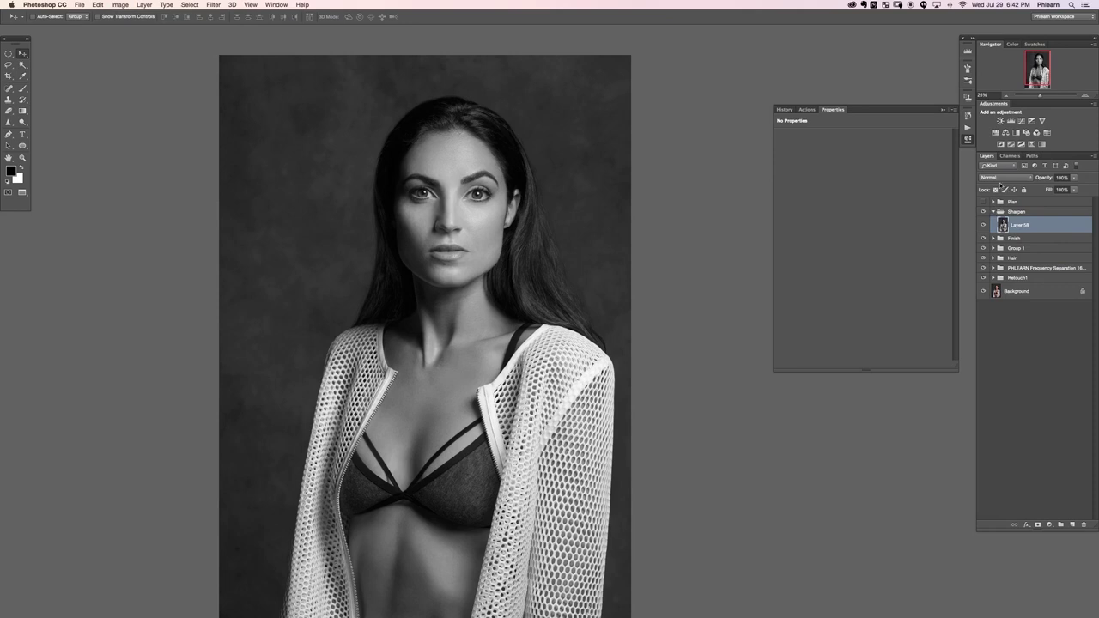
click(998, 179)
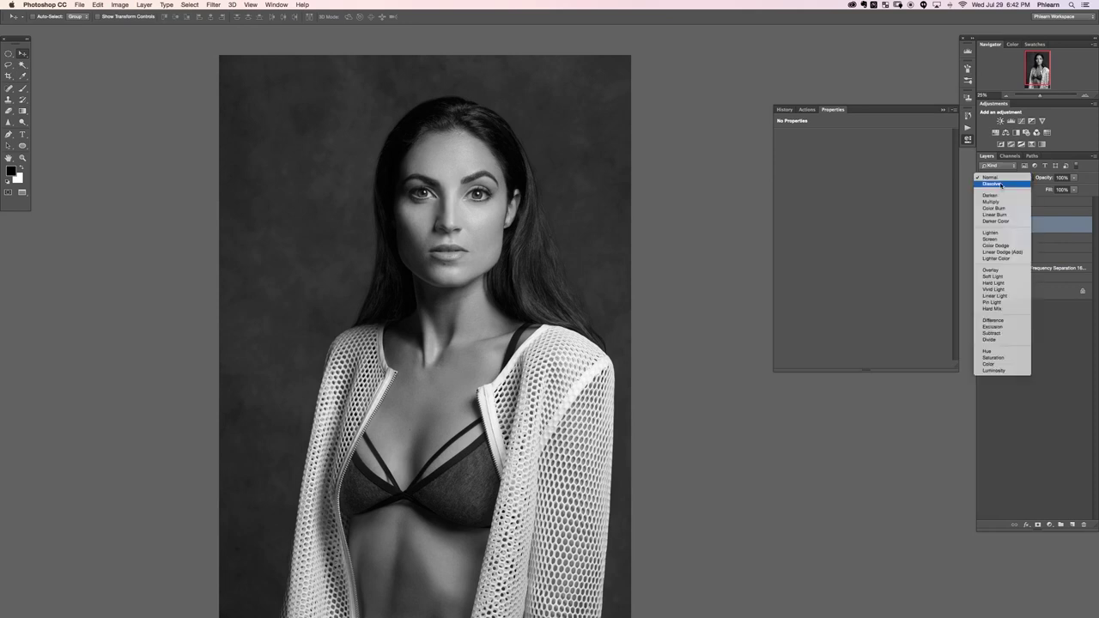
click(1001, 271)
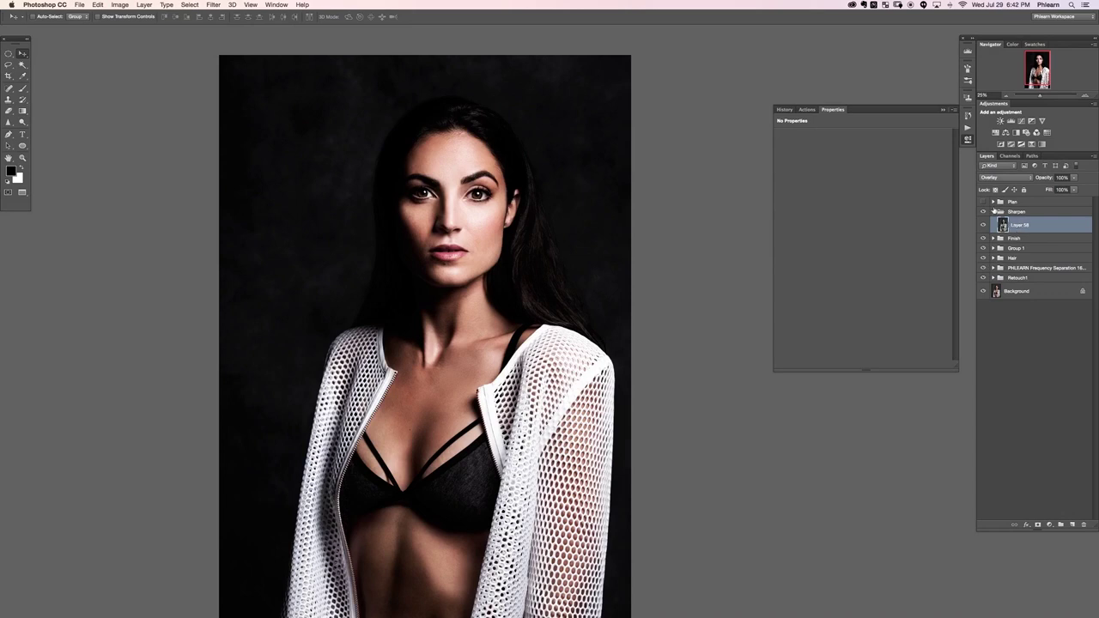
Step: Duplicate the desaturated Overlay layer three times and hide the three copies
key(super+j)
key(super+j)
key(super+j)
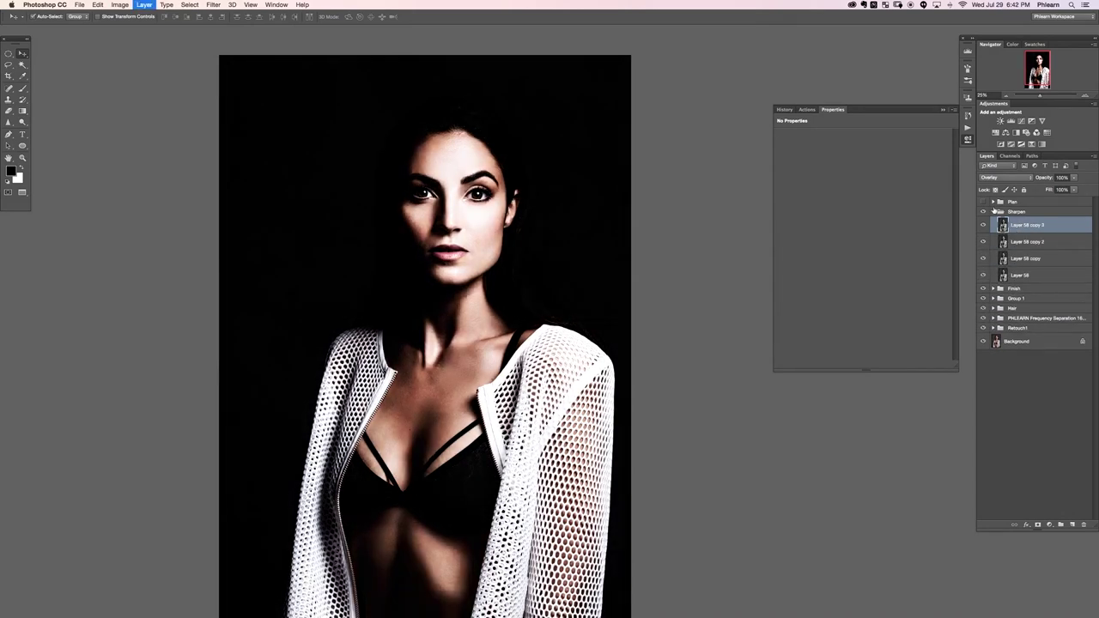
click(984, 258)
Step: Apply the High Pass filter to Layer 58 with a radius of about 2 pixels
click(1022, 276)
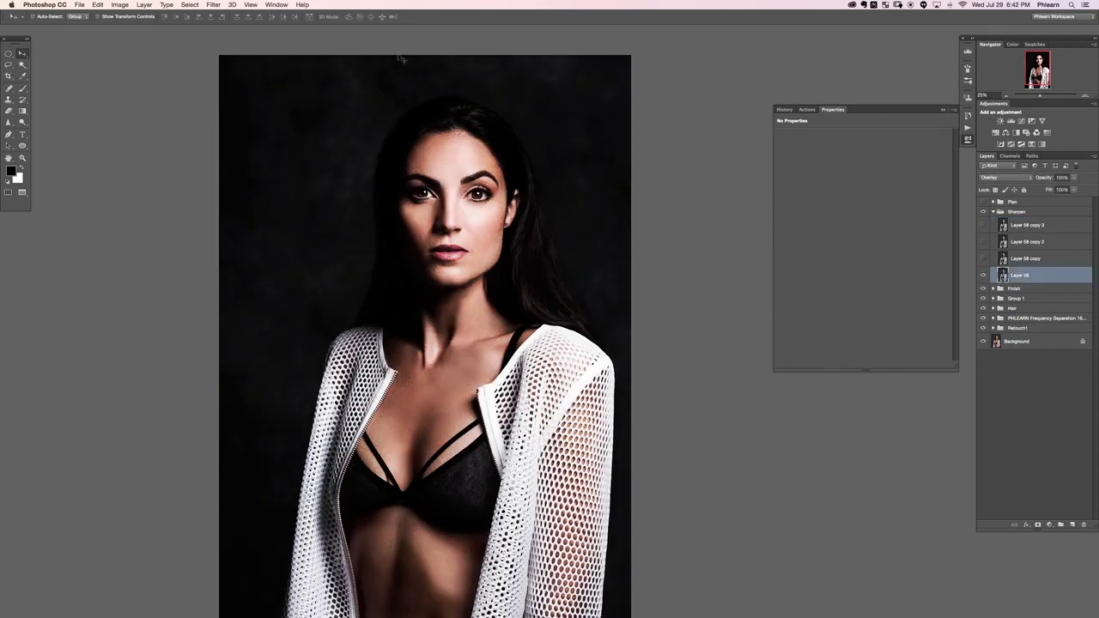
click(210, 4)
mouse_move(284, 180)
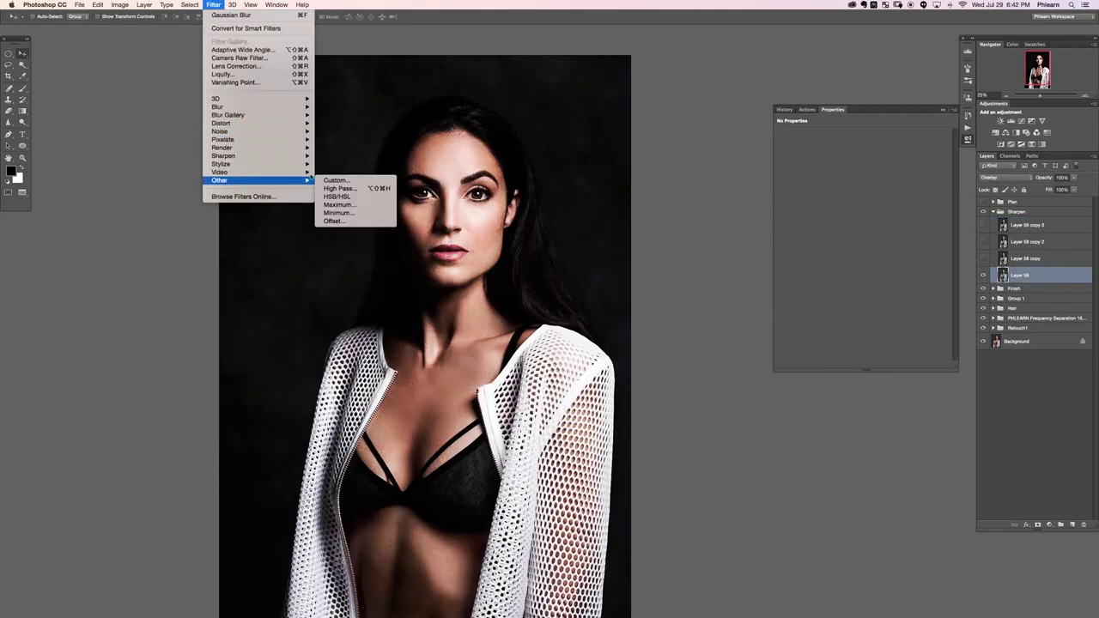
click(340, 189)
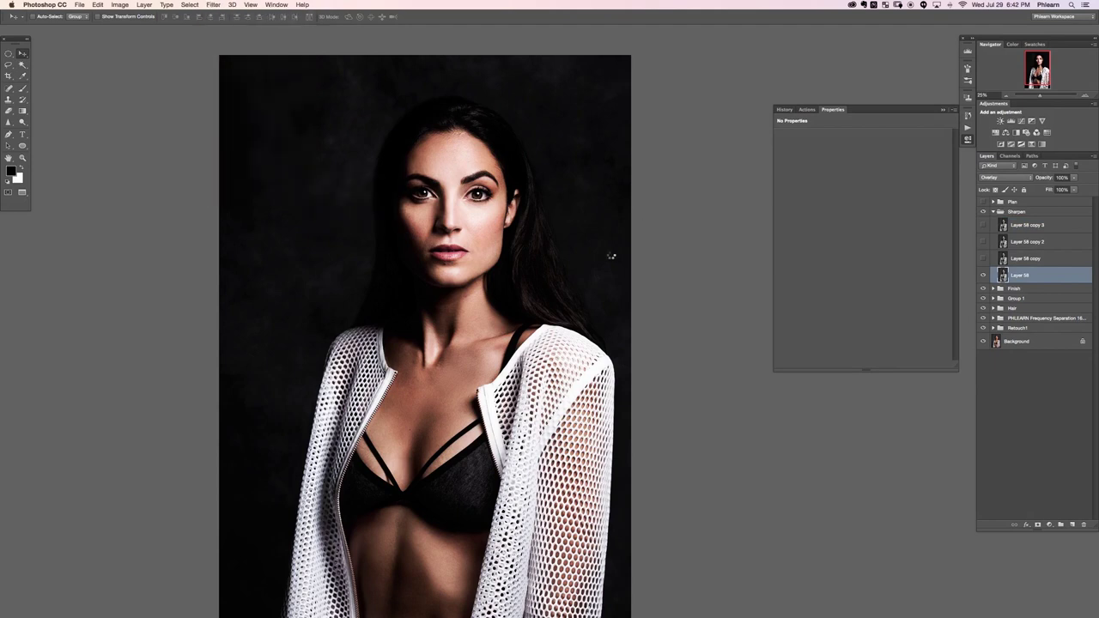
drag(495, 180, 640, 190)
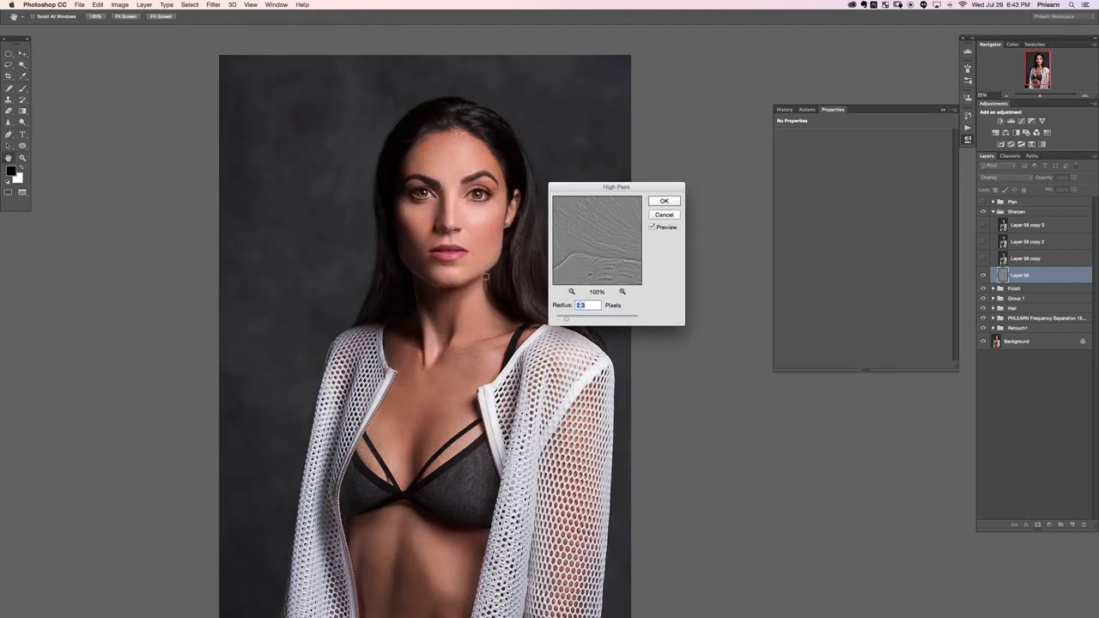
key(Down)
key(Down)
key(Return)
key(v)
Step: Show Layer 58 copy and apply High Pass to it with a radius of 4.0 pixels
click(983, 259)
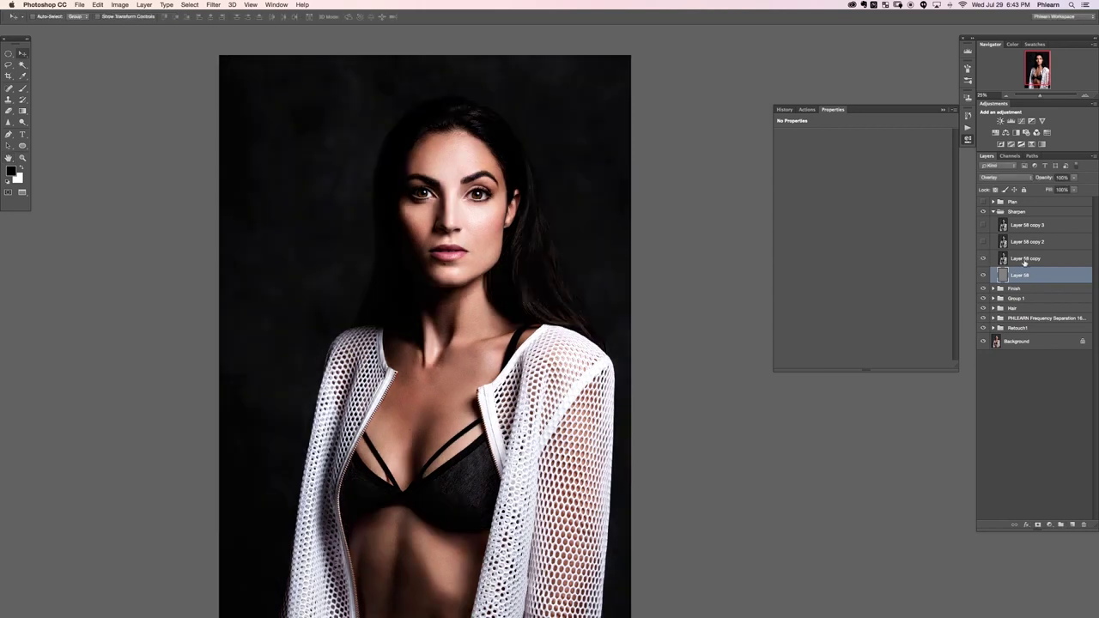
click(1014, 258)
key(super+alt+f)
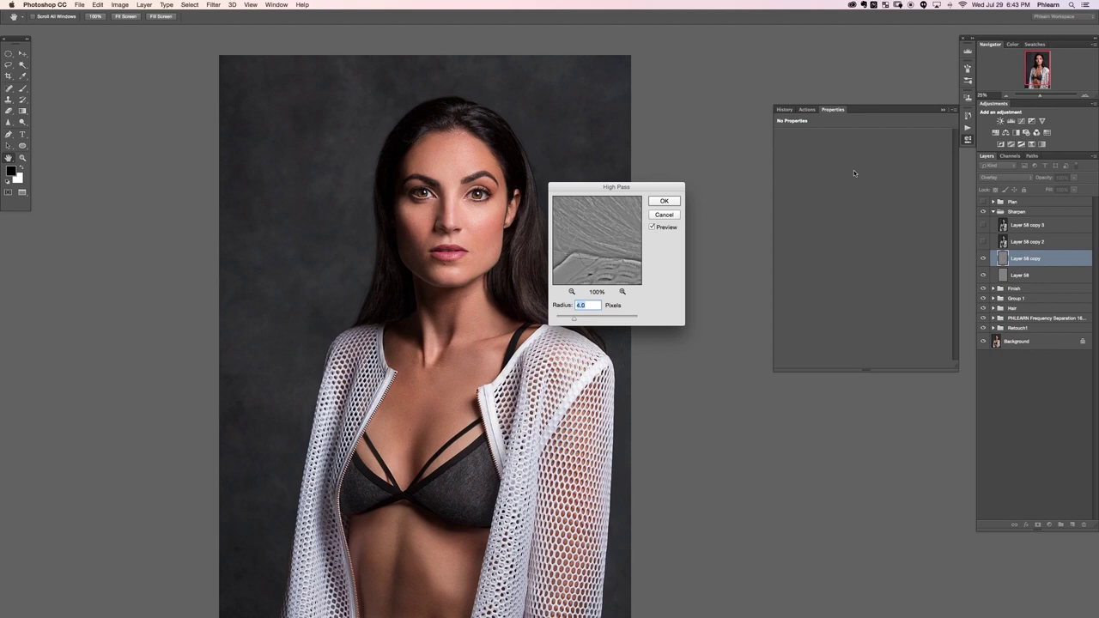
key(Return)
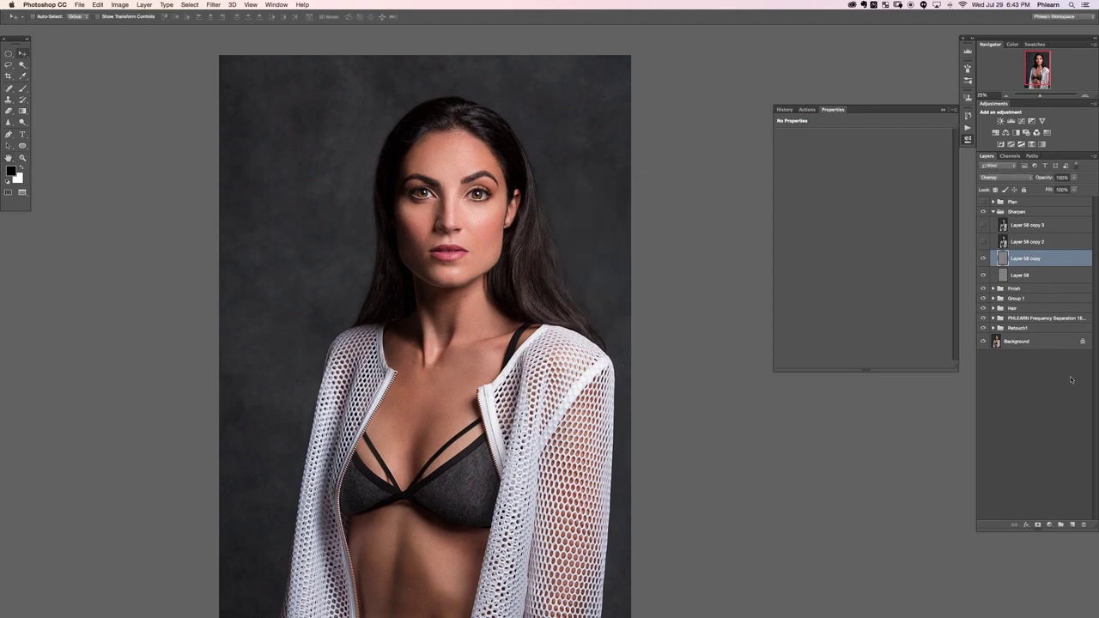
Step: Show Layer 58 copy 2 and apply High Pass to it with a radius of 10.0 pixels
click(985, 242)
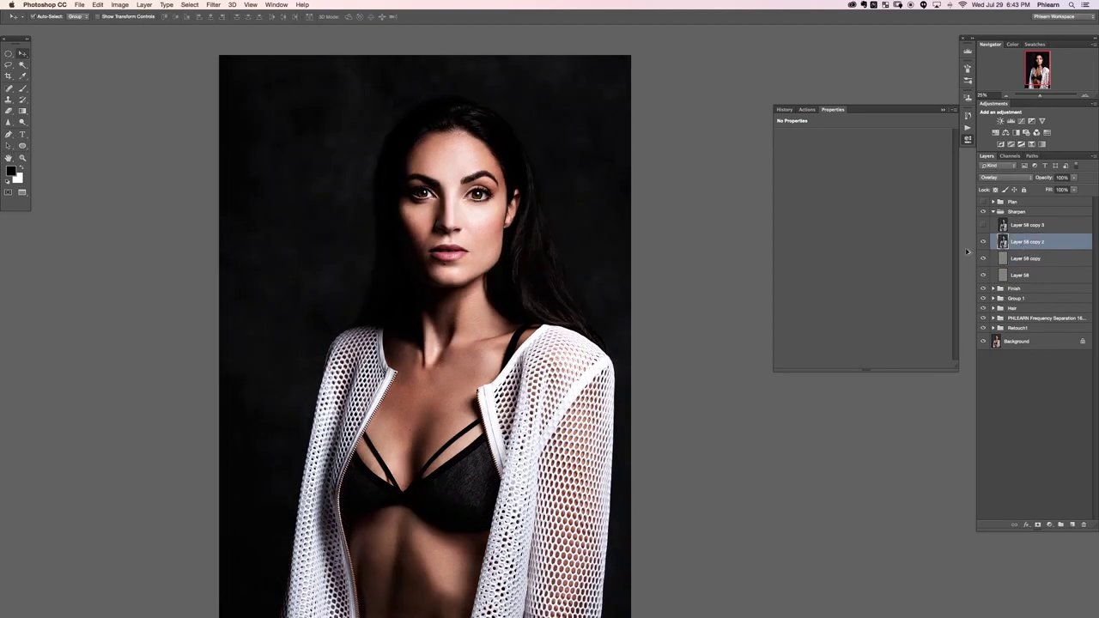
key(super+alt+f)
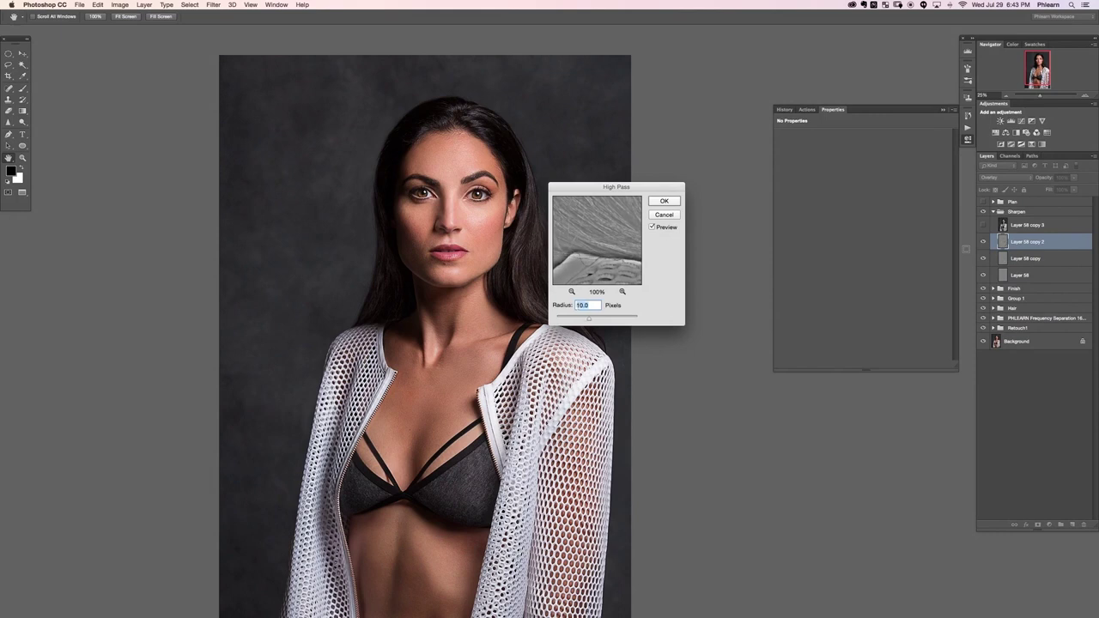
key(Return)
Step: Show Layer 58 copy 3 and apply High Pass to it with a radius of 20.0 pixels
click(983, 224)
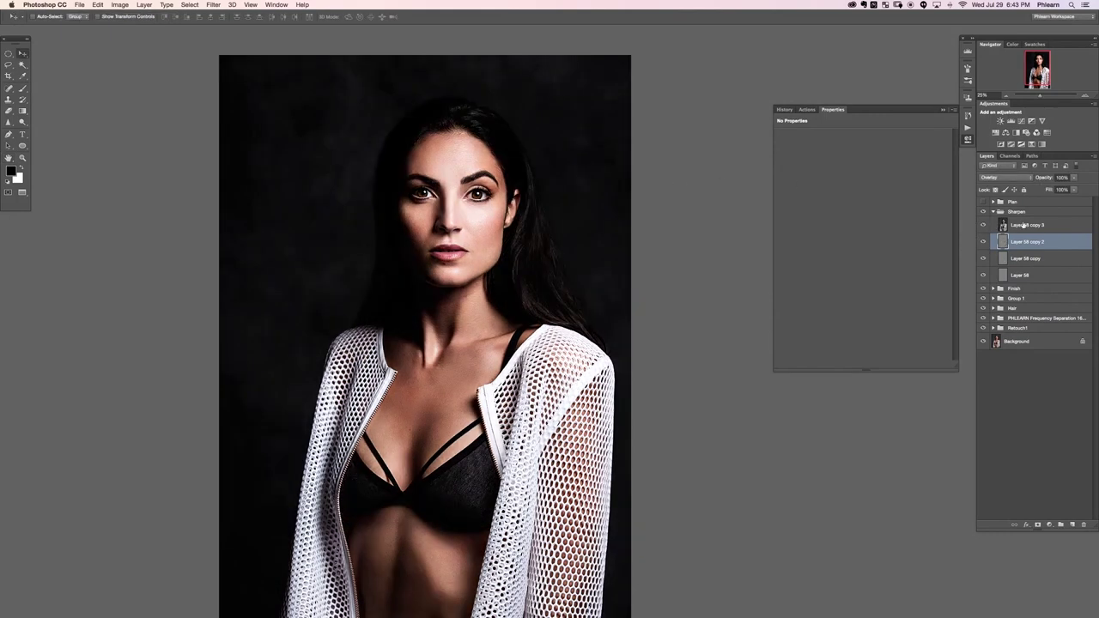
click(1027, 222)
key(super+alt+f)
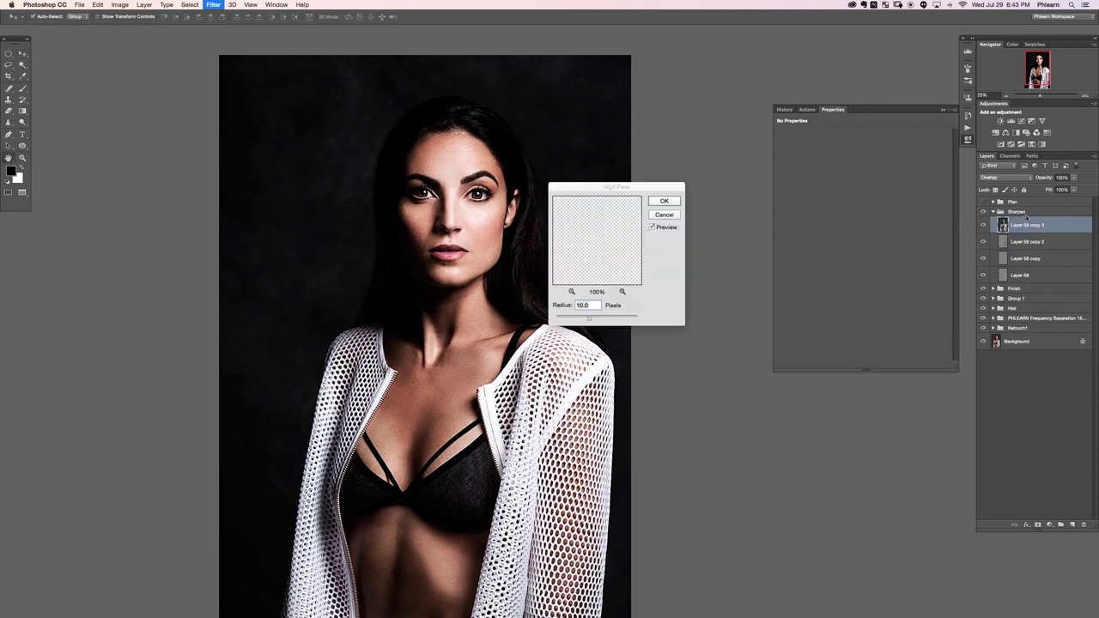
key(shift+Up)
key(shift+Up)
key(shift+Up)
key(shift+Up)
key(shift+Up)
key(shift+Up)
key(shift+Up)
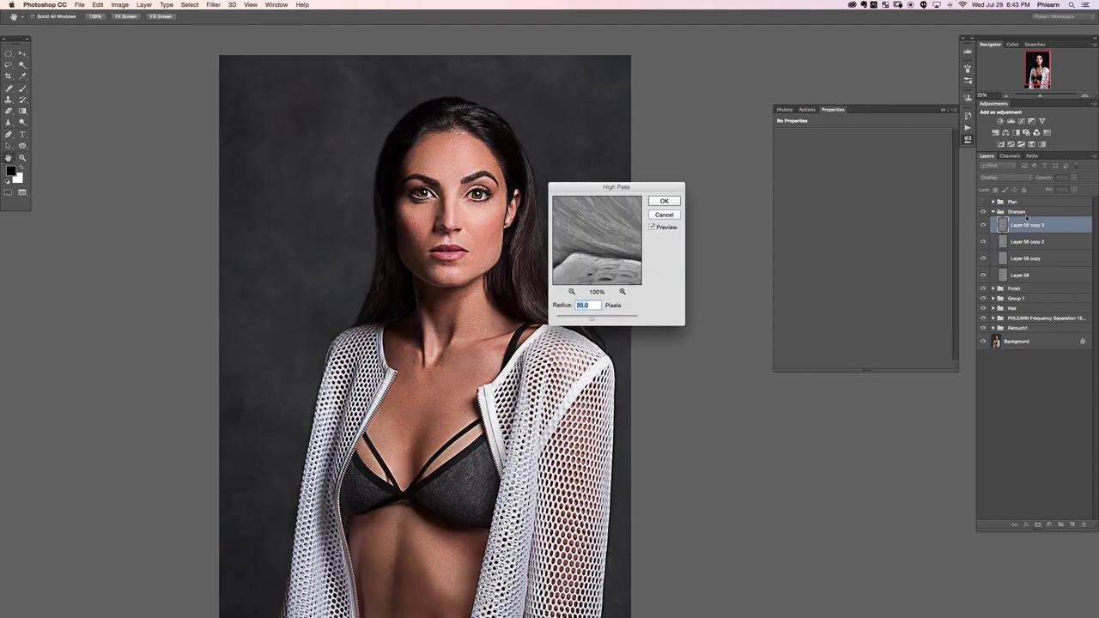
key(Return)
key(v)
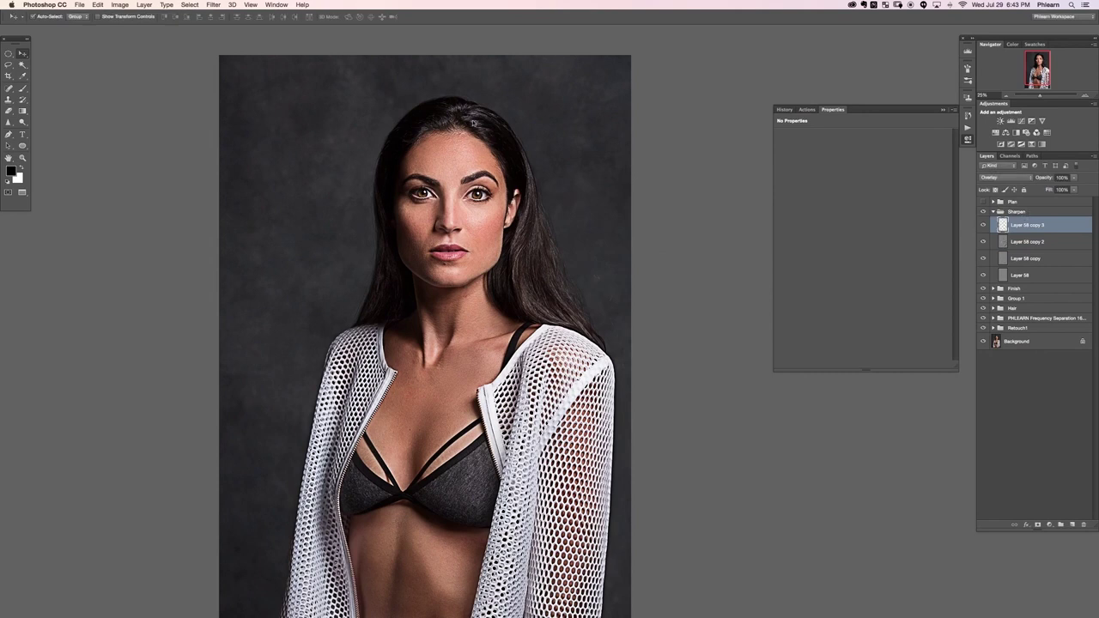
Step: Hide the High Pass layers, check Layer 58's sharpening on the face and delete that layer
key(super+plus)
key(super+plus)
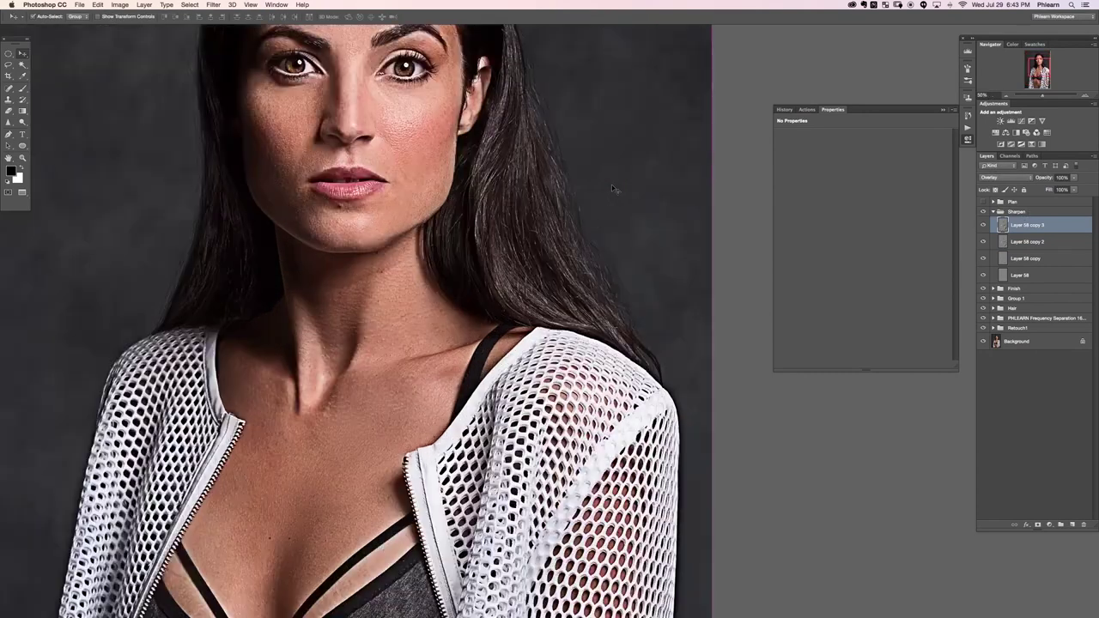
drag(319, 251, 445, 517)
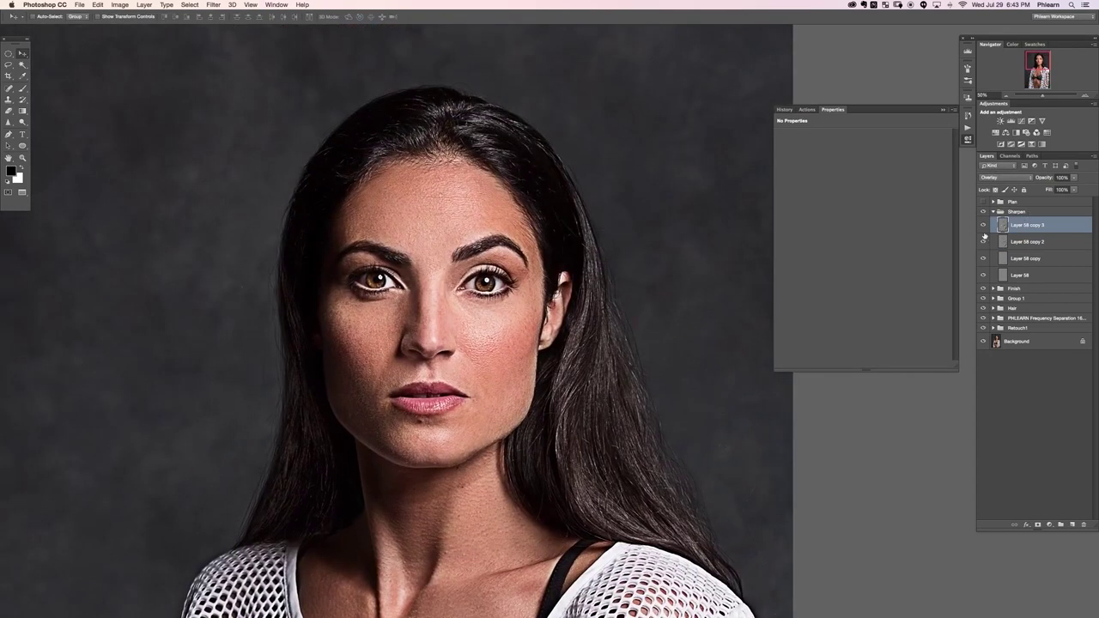
click(985, 275)
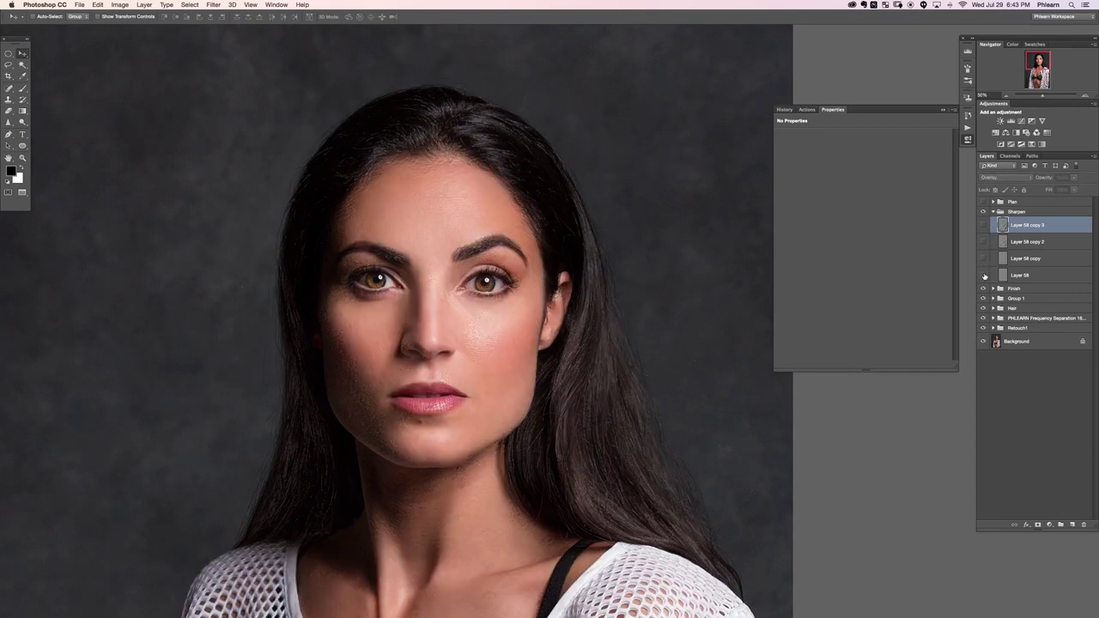
click(1016, 276)
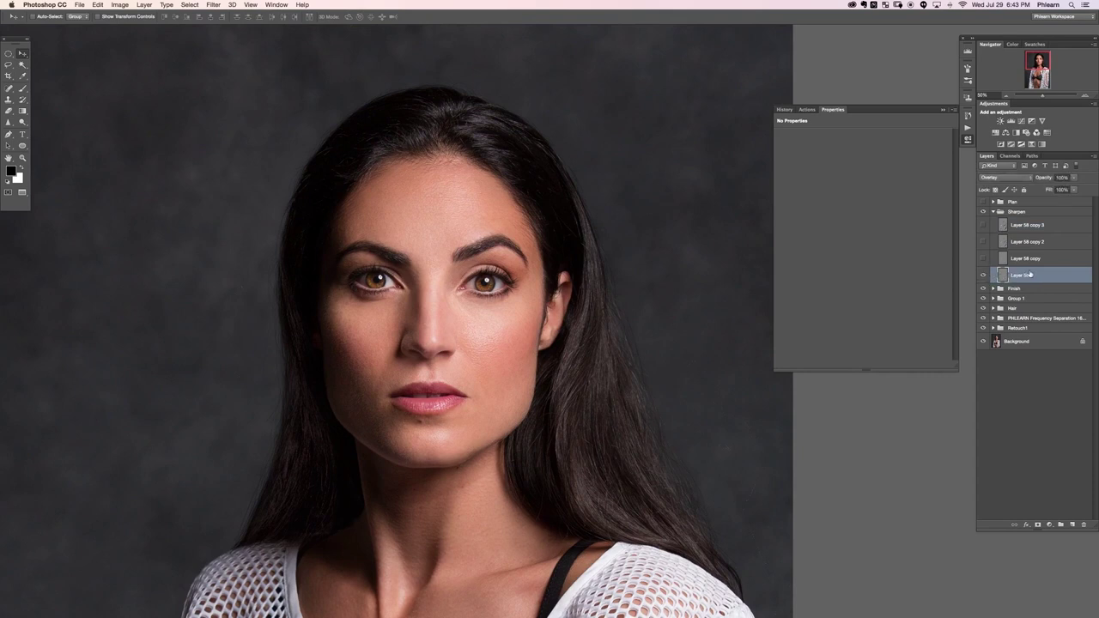
key(Delete)
Step: Show Layer 58 copy, add a black layer mask to it and ready the brush with white
click(985, 259)
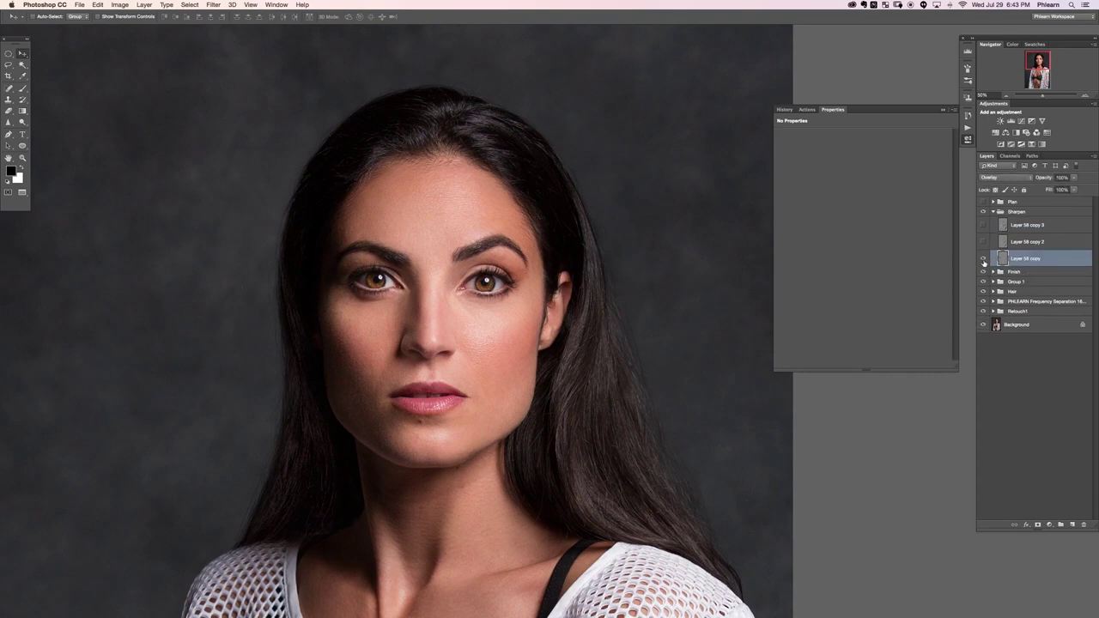
key(super+minus)
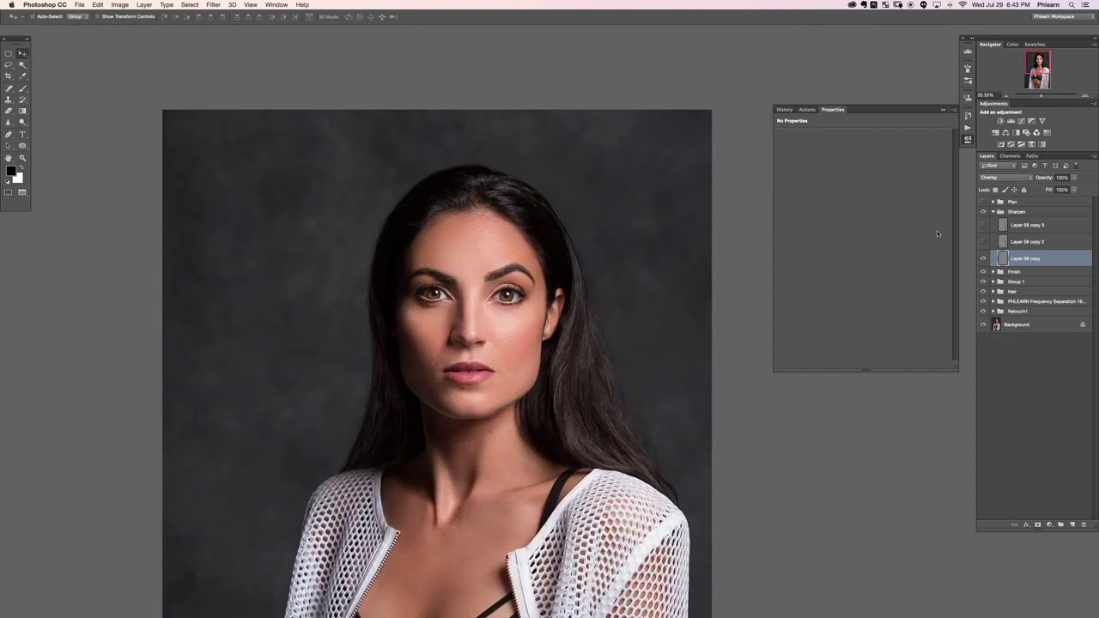
alt+click(1037, 524)
key(b)
key(x)
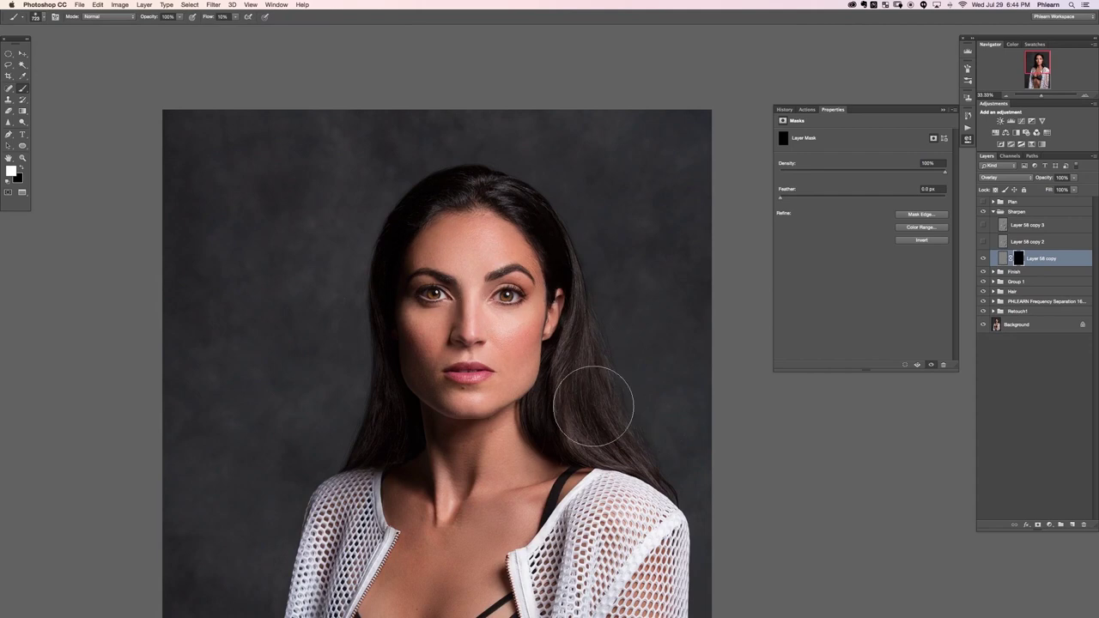
Step: Raise the brush flow to 45% and paint white on Layer 58 copy's mask over the hair and the mesh cardigan
scroll(463, 378, down, 2)
scroll(491, 344, down, 5)
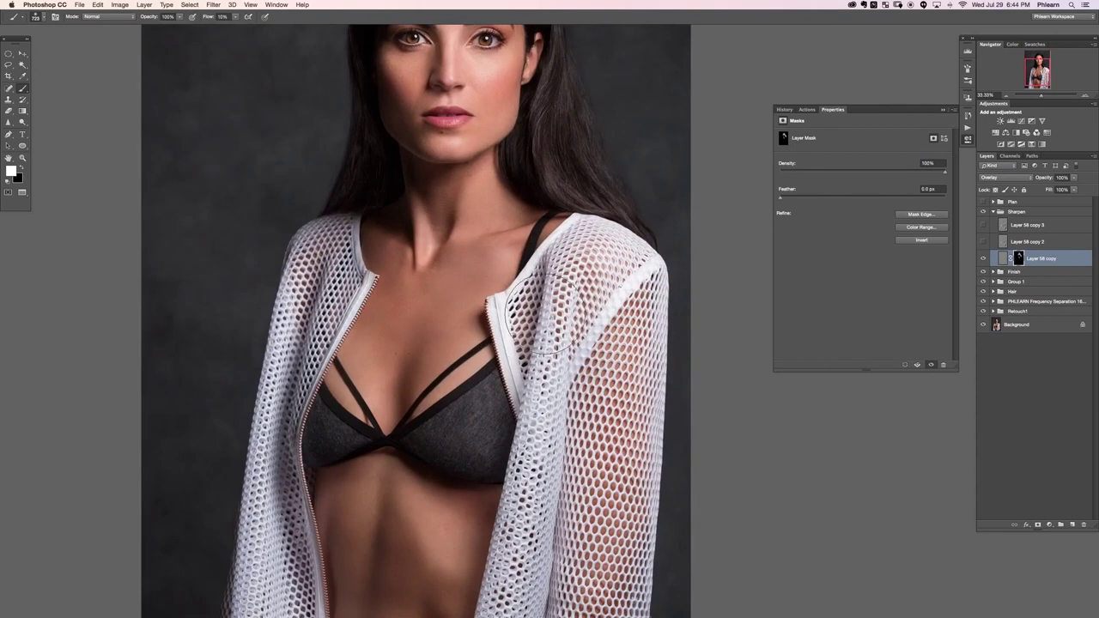
key(shift+4)
key(shift+5)
scroll(412, 344, down, 3)
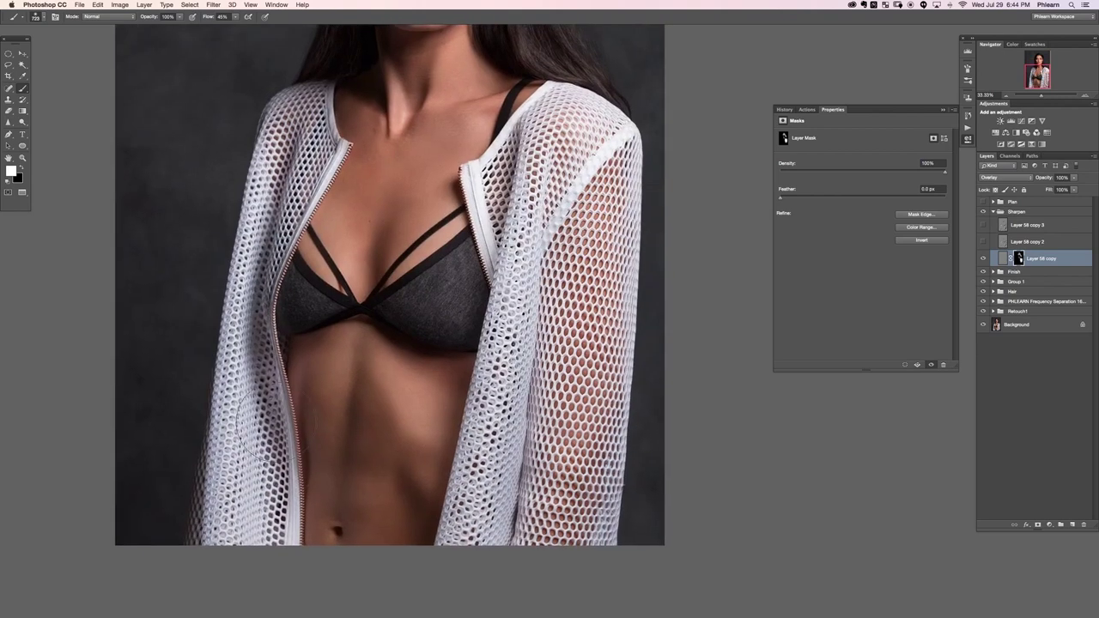
scroll(478, 234, up, 3)
scroll(478, 233, up, 3)
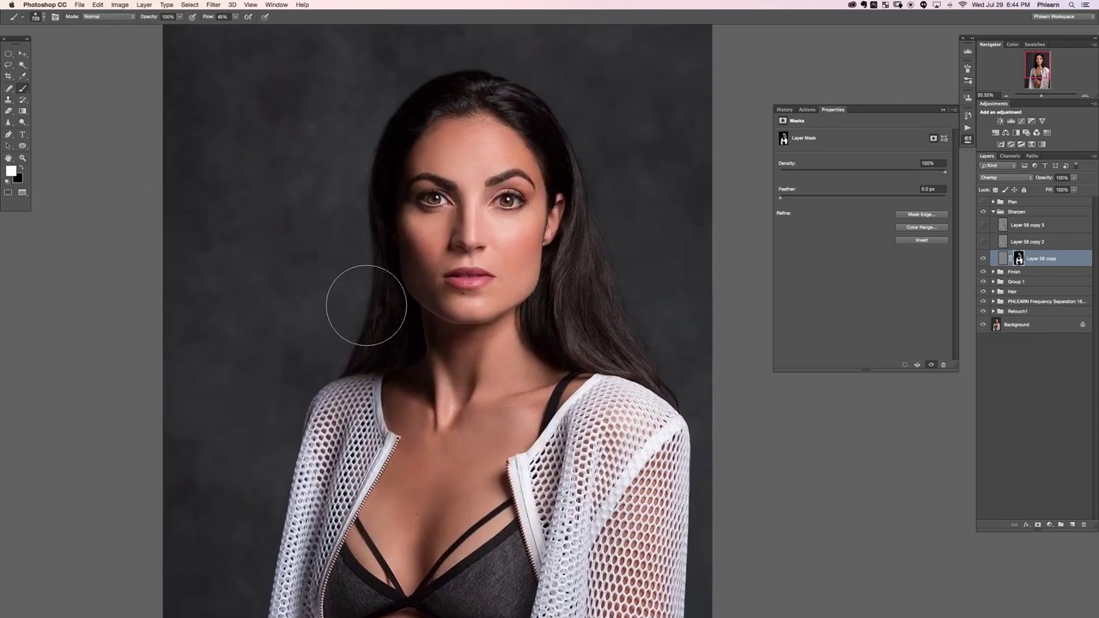
Step: Refine Layer 58 copy's mask with black on the face using a smaller brush, and compare the layer hidden and shown
key(super+plus)
key(super+plus)
mouse_move(382, 180)
mouse_down()
mouse_move(443, 409)
mouse_move(446, 399)
mouse_up()
key(x)
drag(406, 213, 356, 210)
drag(354, 275, 298, 275)
mouse_move(335, 322)
mouse_down()
mouse_move(326, 329)
mouse_move(351, 351)
mouse_up()
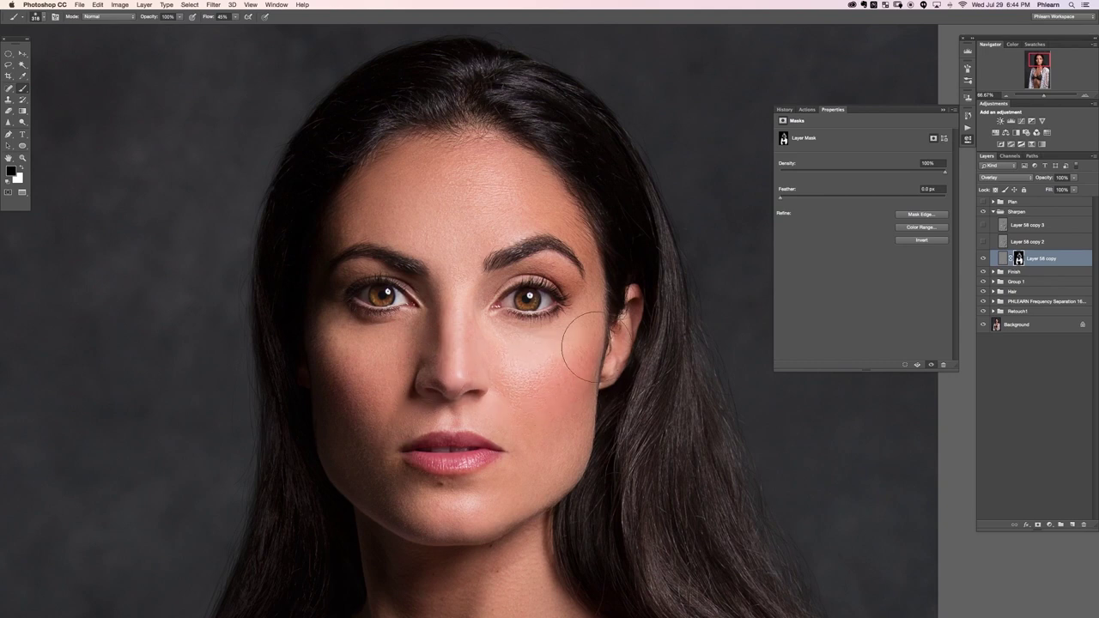
key(x)
key(super+minus)
key(super+minus)
drag(555, 314, 522, 293)
click(984, 259)
click(983, 261)
Step: Show Layer 58 copy 2 and add a layer mask to it, inverted to black
click(984, 243)
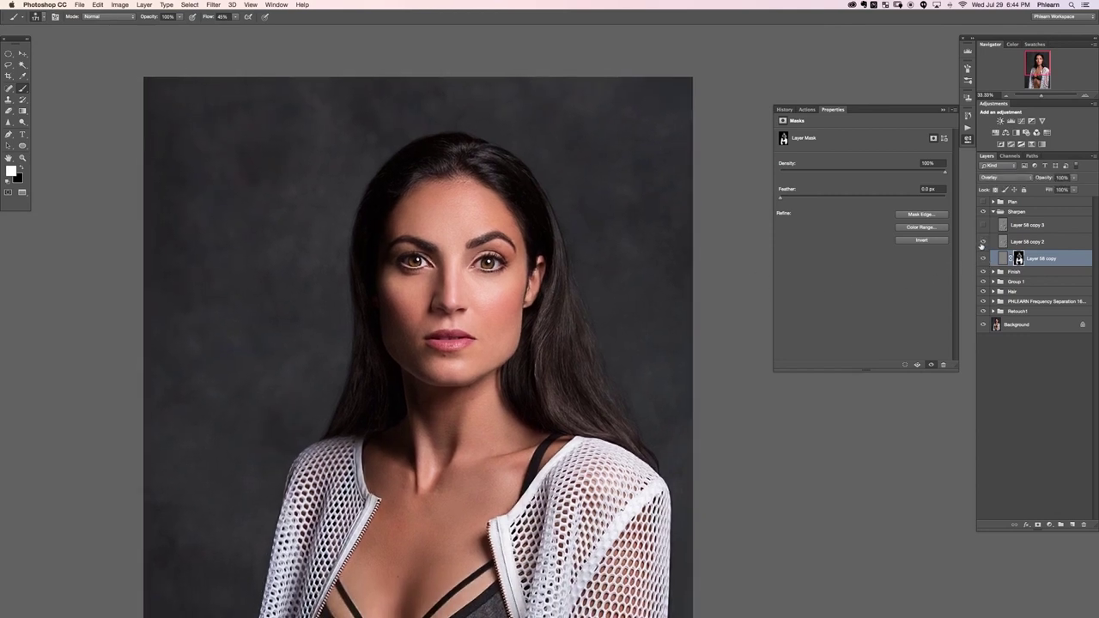
click(1030, 243)
key(super+shift+m)
key(super+i)
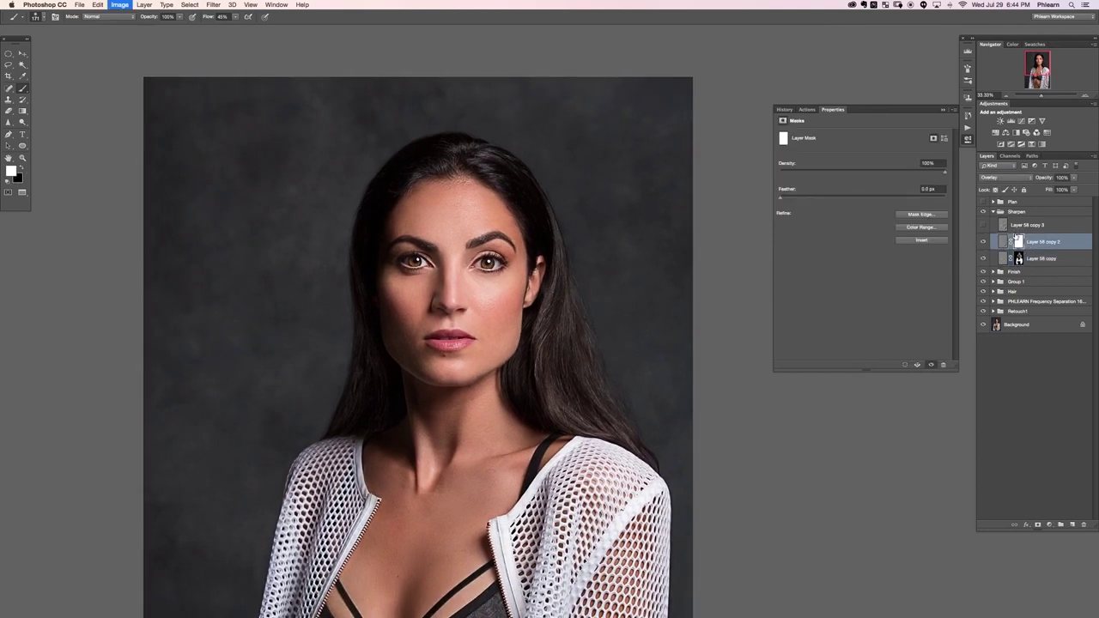
Step: Paint white on Layer 58 copy 2's mask over the eyes and the mesh cardigan
key(super+plus)
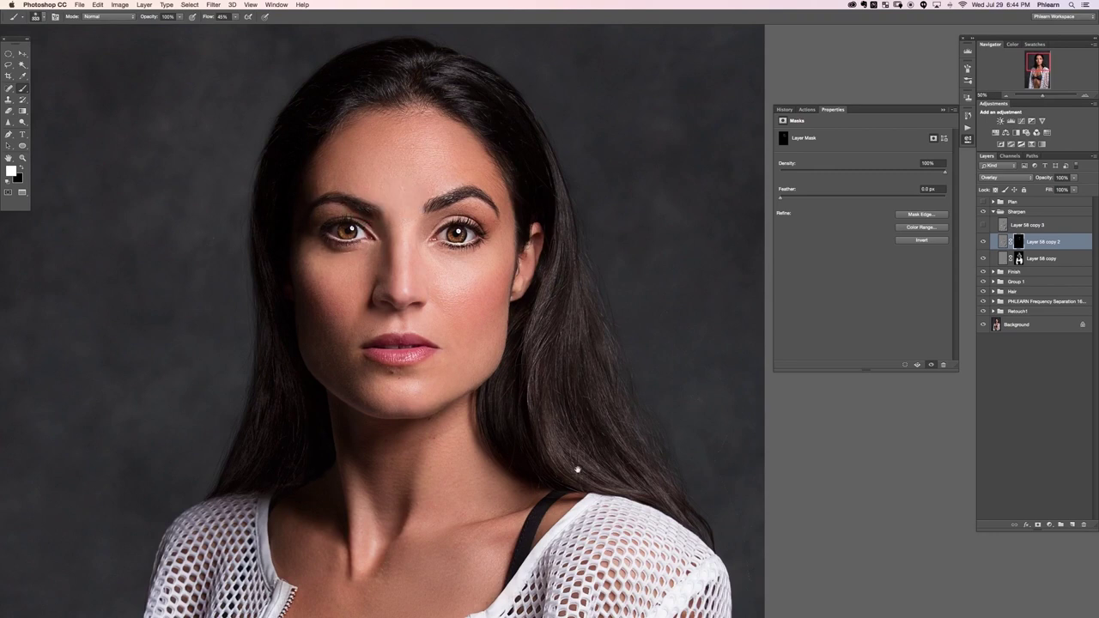
scroll(580, 463, down, 5)
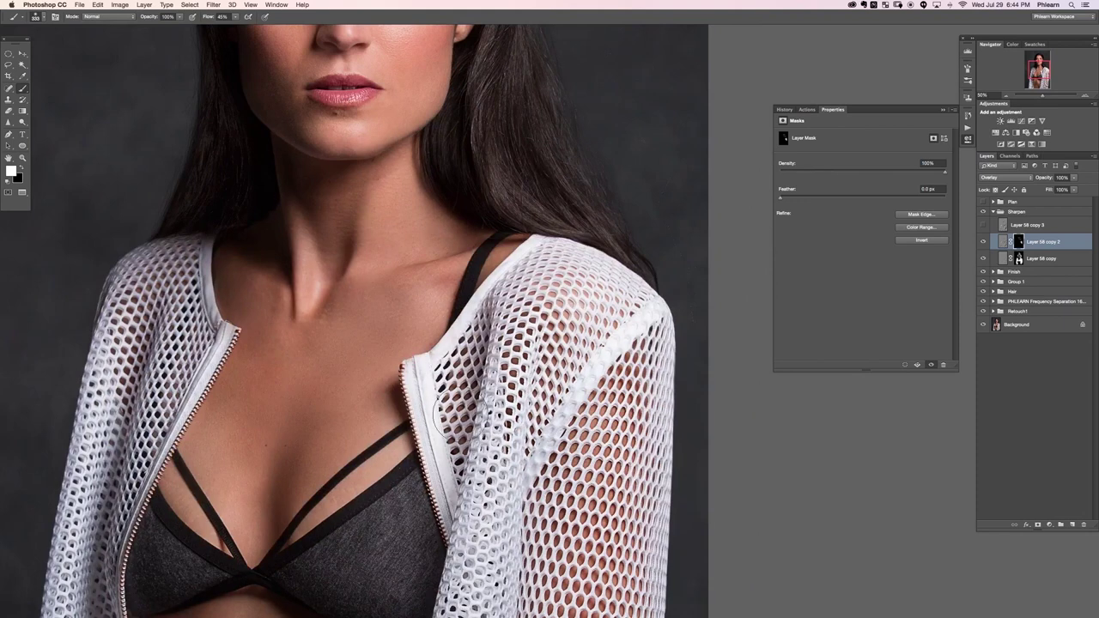
scroll(159, 420, down, 2)
mouse_move(201, 475)
mouse_down()
mouse_move(156, 439)
mouse_move(214, 471)
mouse_up()
drag(404, 462, 450, 480)
key(x)
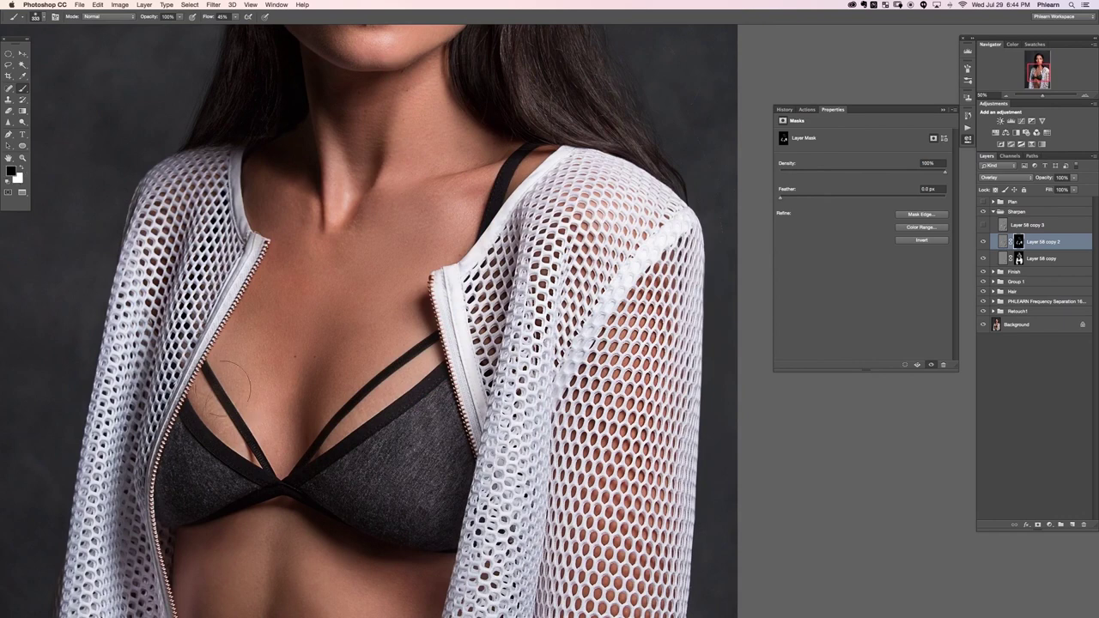
key(x)
scroll(516, 227, down, 7)
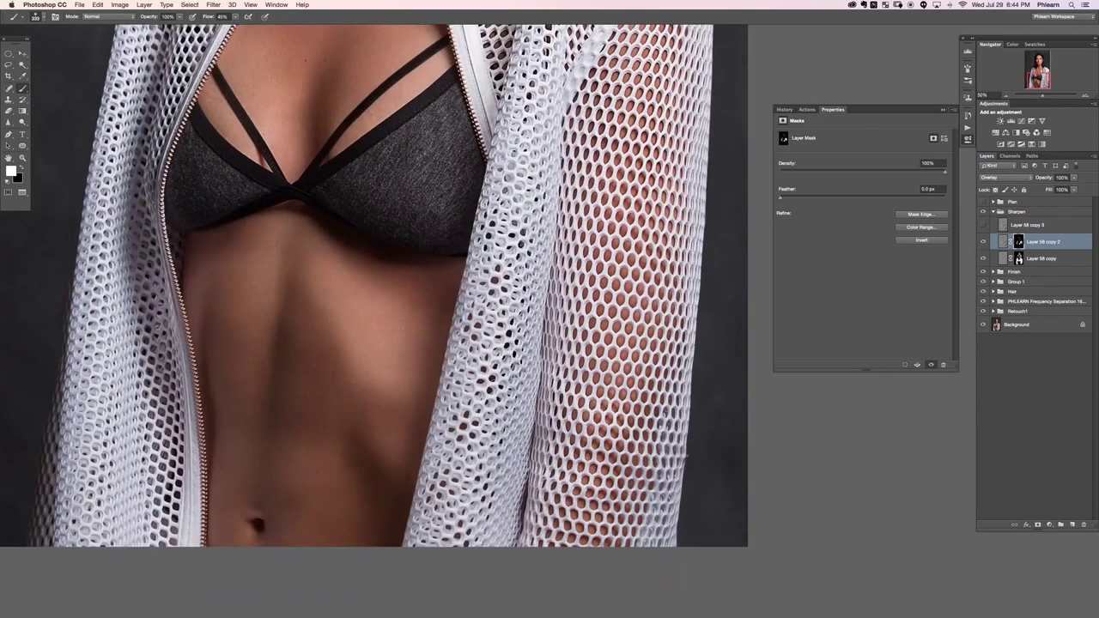
Step: Enlarge the brush to refine Layer 58 copy 2's mask over the outfit, and compare the image with that layer hidden and shown
key(super+minus)
key(super+minus)
key(super+minus)
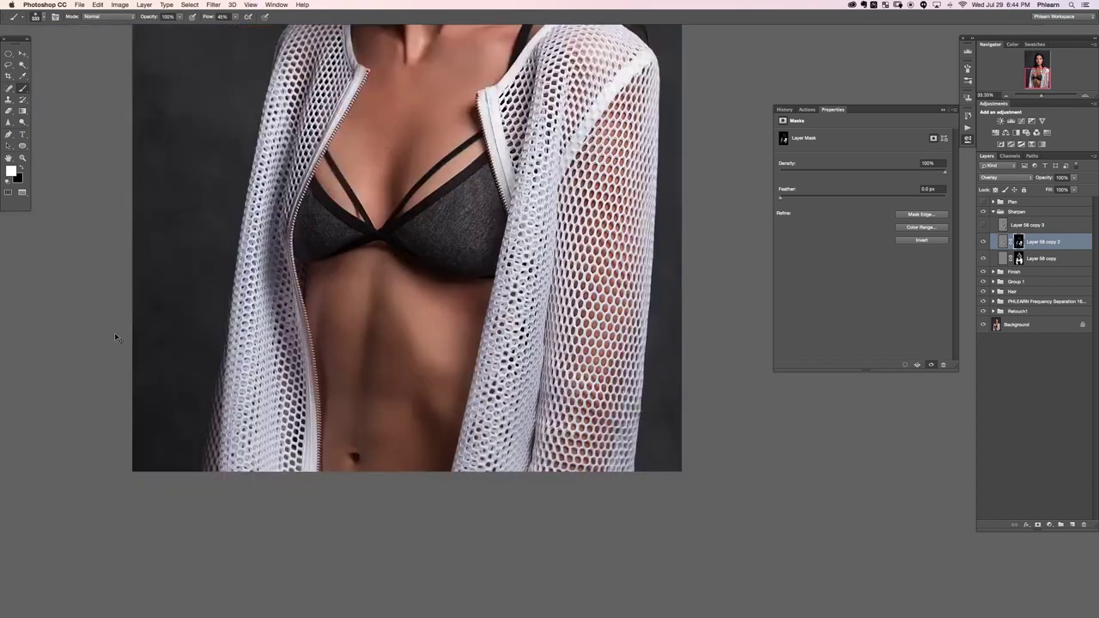
key(bracketright)
key(bracketright)
key(bracketright)
key(x)
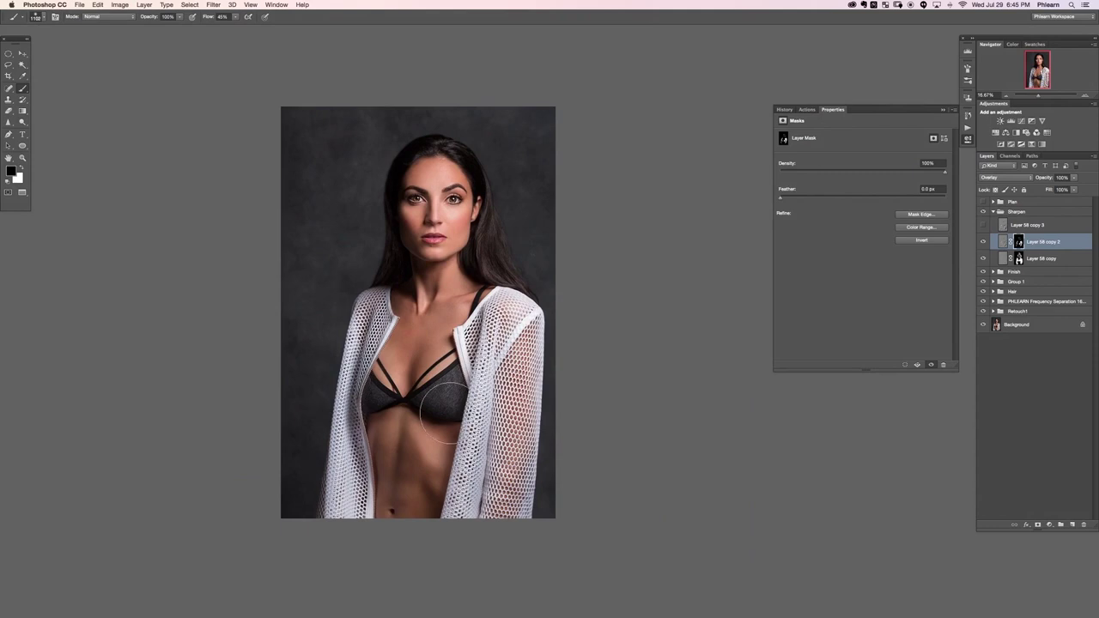
click(983, 243)
click(983, 243)
click(985, 243)
click(985, 243)
Step: Show Layer 58 copy 3, compare its effect on the image, and add a black layer mask to it
click(1025, 224)
click(984, 225)
click(984, 225)
click(983, 225)
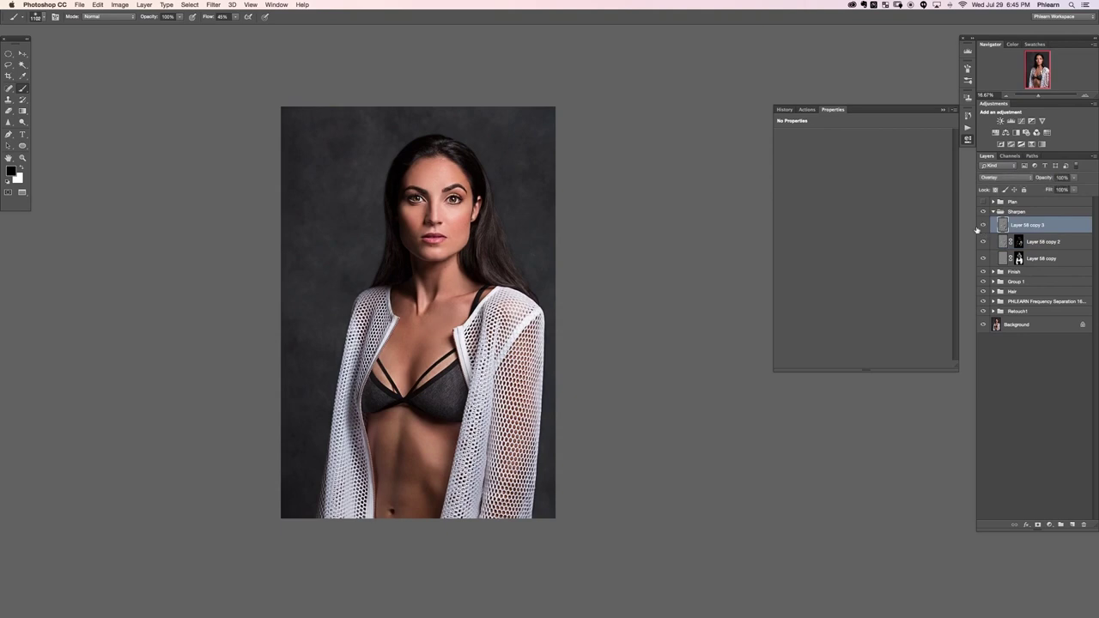
key(super+plus)
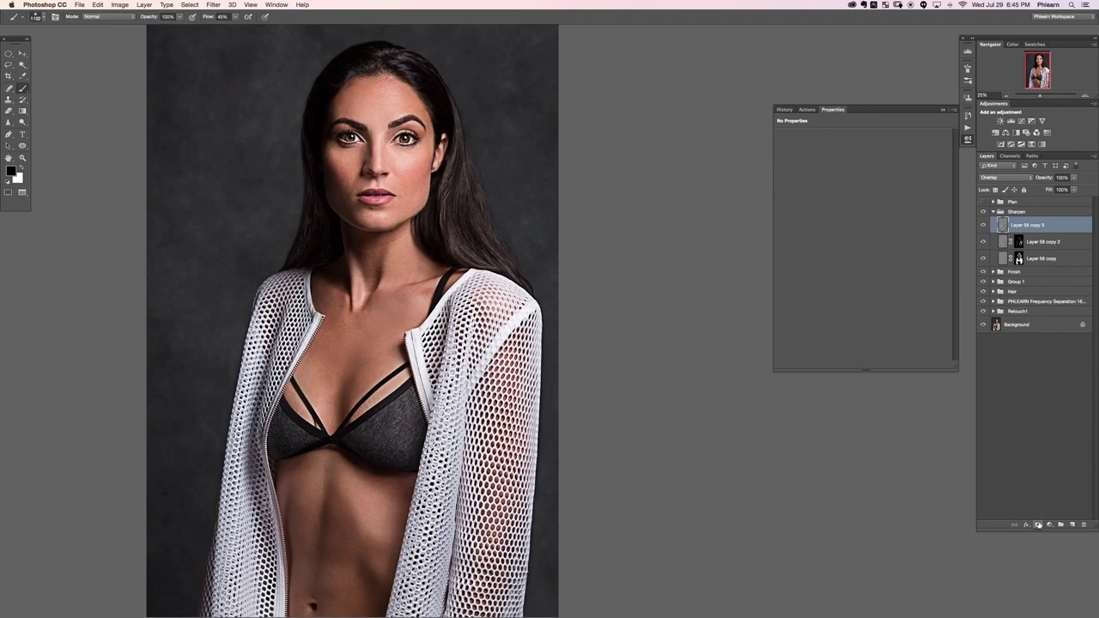
alt+click(1036, 526)
Step: Shrink the brush and paint white on Layer 58 copy 3's mask around the eyes and eyebrows
key(super+plus)
key(super+plus)
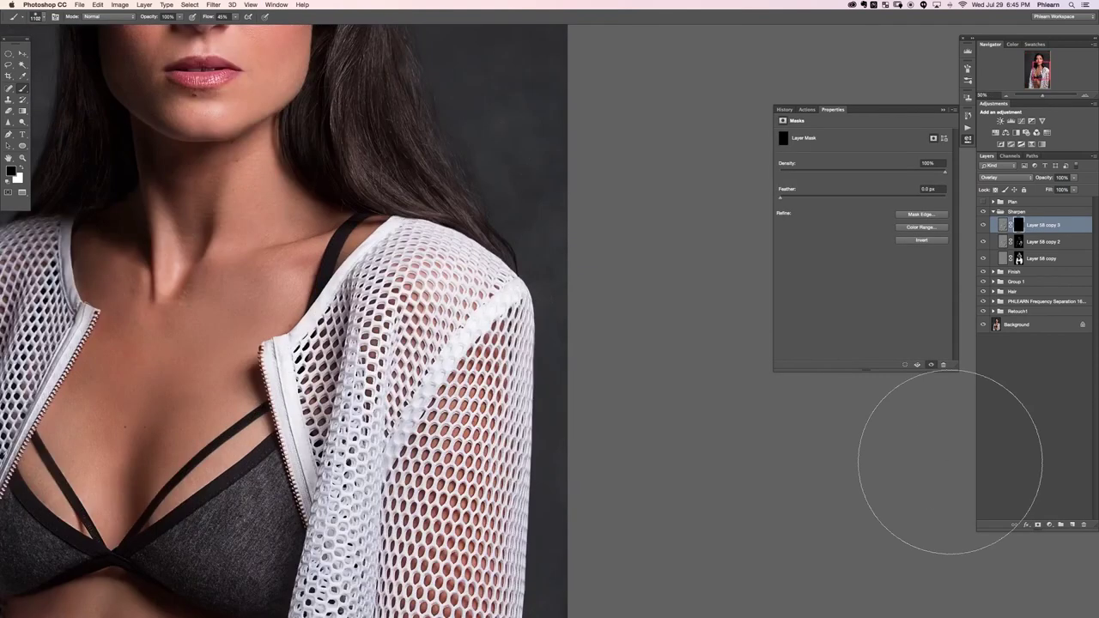
drag(541, 455, 633, 567)
drag(517, 306, 442, 306)
key(x)
drag(507, 264, 495, 269)
key(x)
key(x)
key(x)
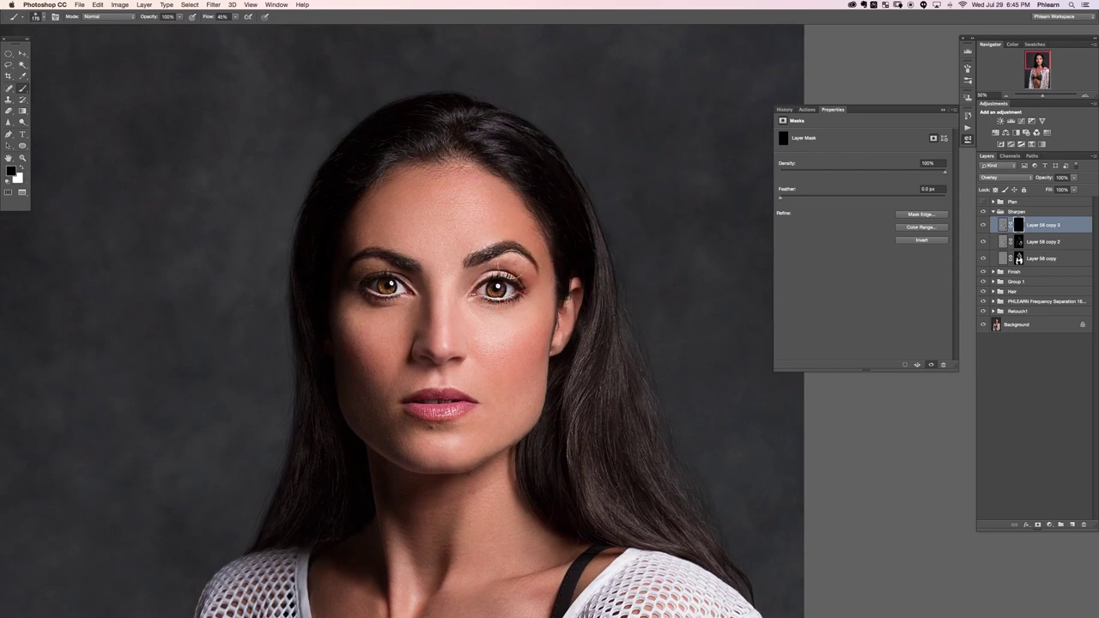
key(x)
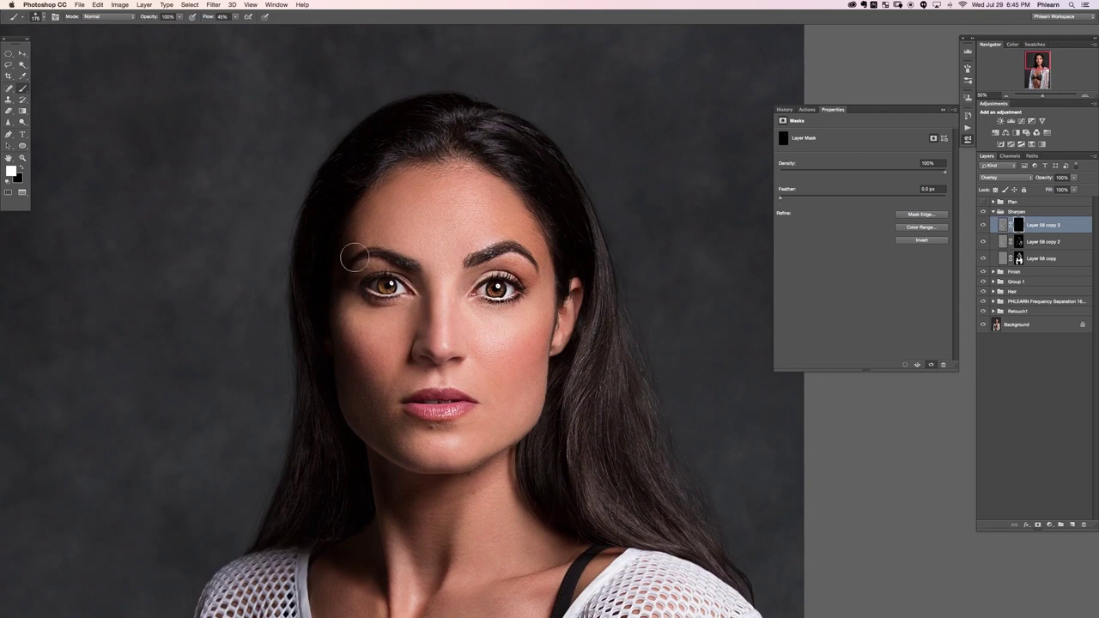
Step: Enlarge the brush and paint white on Layer 58 copy 3's mask along the long hair beside the face
drag(598, 339, 627, 340)
mouse_move(599, 263)
mouse_down()
mouse_move(606, 381)
mouse_move(637, 505)
mouse_move(604, 349)
mouse_move(625, 482)
mouse_move(613, 379)
mouse_move(630, 458)
mouse_move(576, 390)
mouse_move(606, 356)
mouse_move(574, 412)
mouse_up()
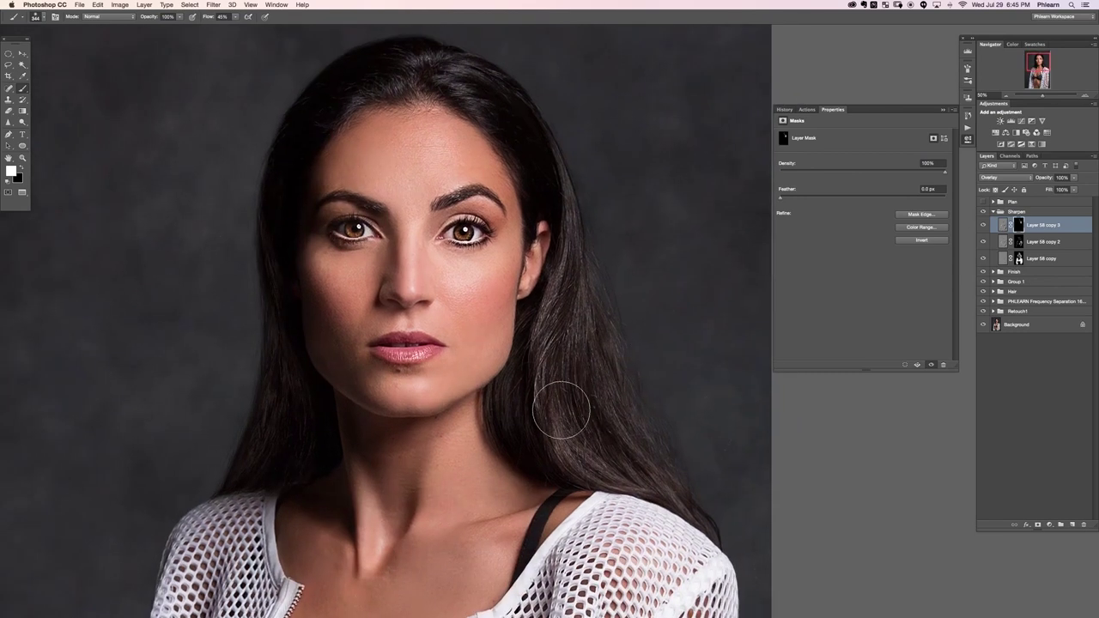
key(super+minus)
key(super+minus)
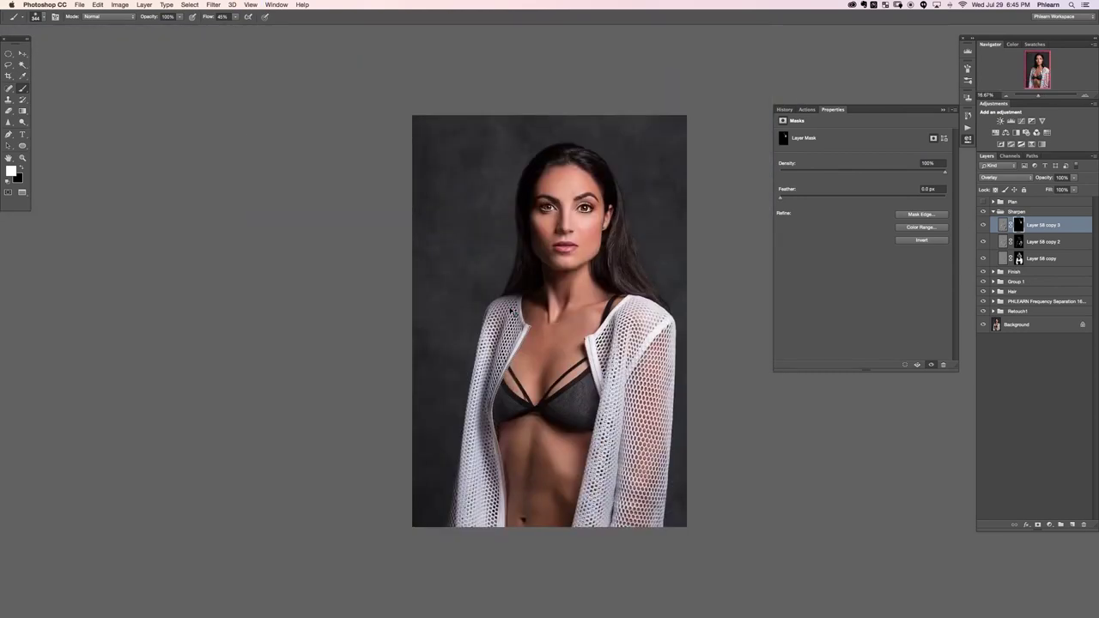
key(super+plus)
key(super+minus)
drag(567, 249, 453, 266)
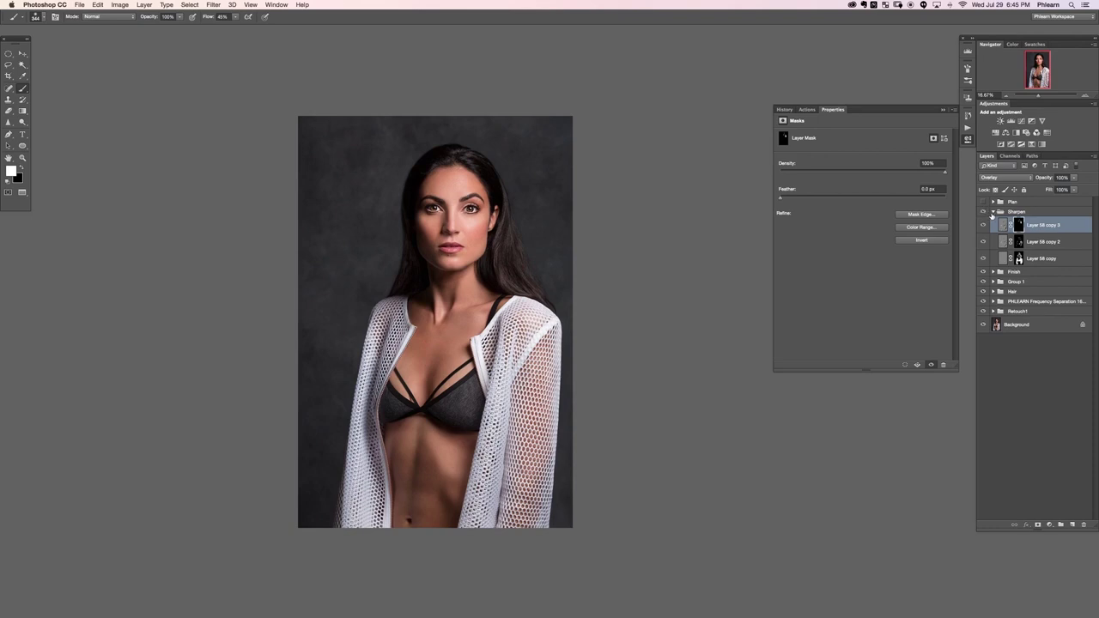
Step: Collapse the Sharpen group and compare the whole portrait with the group hidden and shown
click(993, 213)
click(984, 213)
click(983, 213)
click(983, 213)
click(983, 213)
click(984, 213)
click(983, 213)
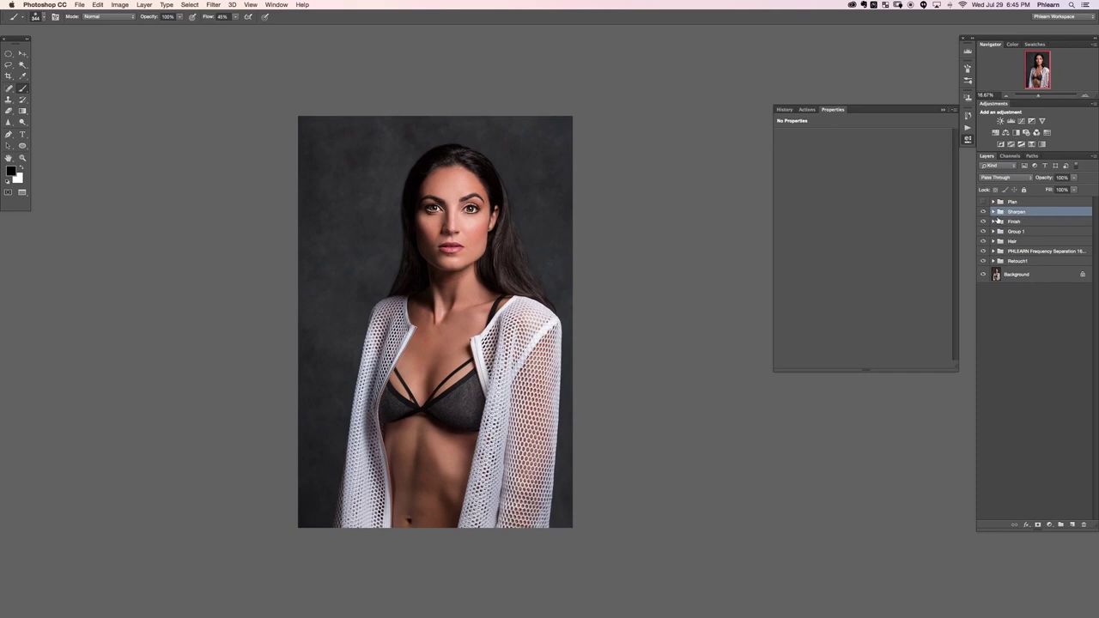
Step: Hide the Sharpen group and stamp the visible image into a new desaturated layer above it
click(983, 213)
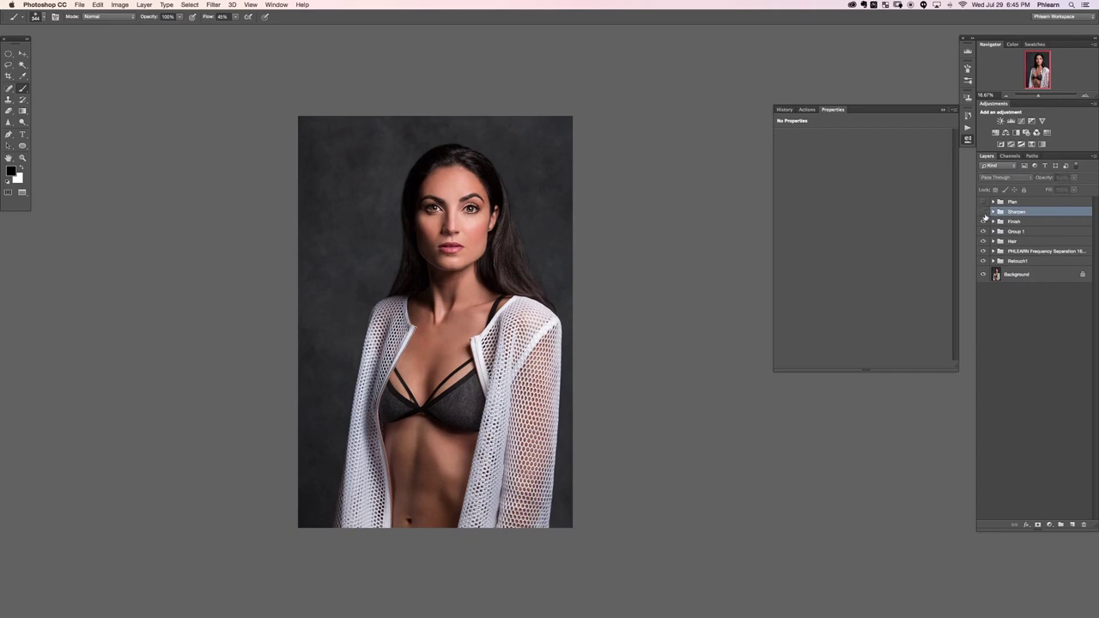
key(super+shift+alt+n)
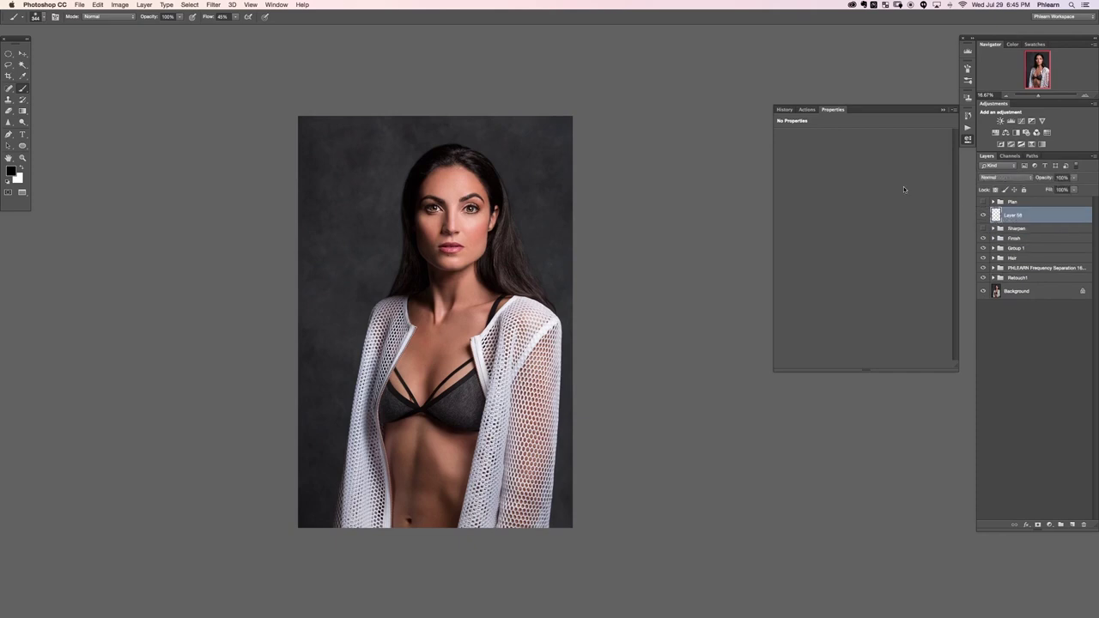
key(super+shift+alt+e)
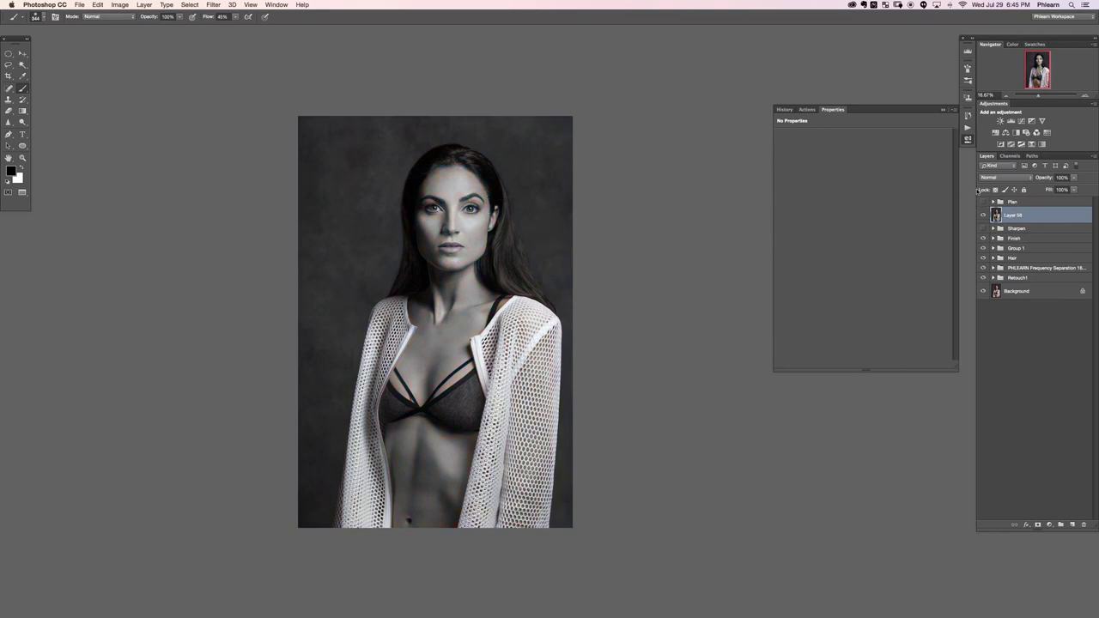
Step: Set the stamped layer to Linear Light and apply High Pass to it with a radius of 13.4 pixels
click(1001, 177)
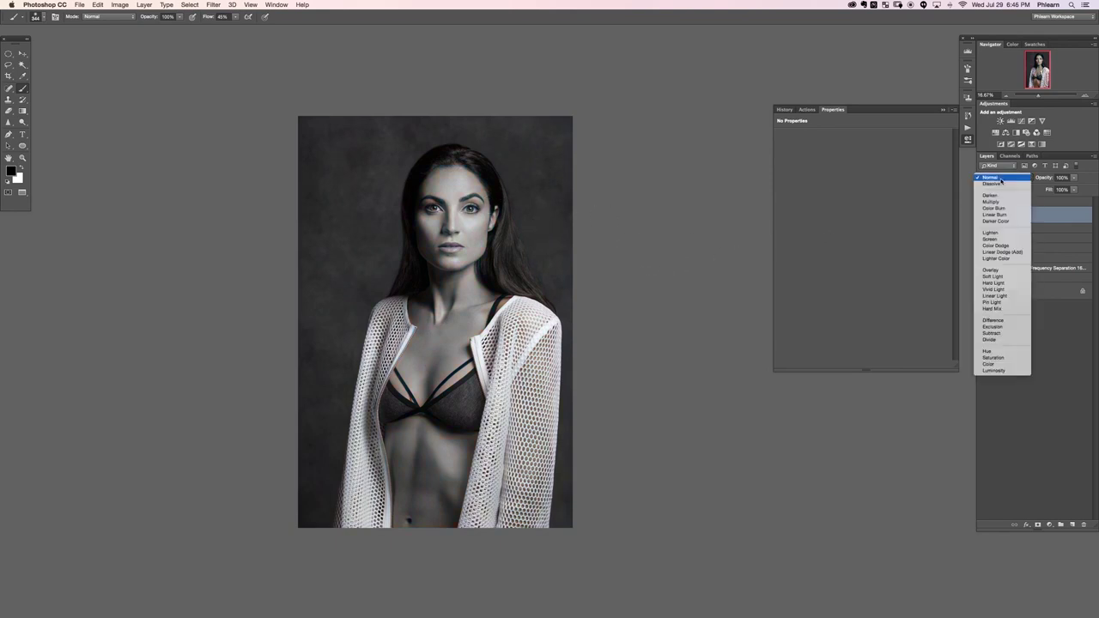
click(1004, 296)
key(super+alt+f)
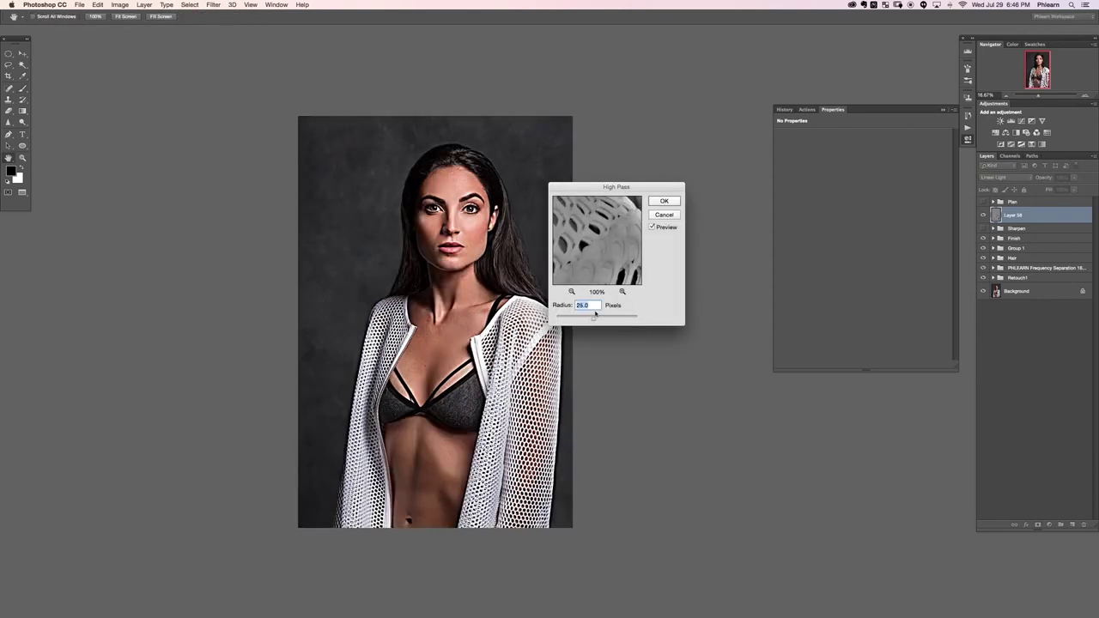
mouse_move(607, 318)
mouse_down()
mouse_move(626, 317)
mouse_move(587, 321)
mouse_up()
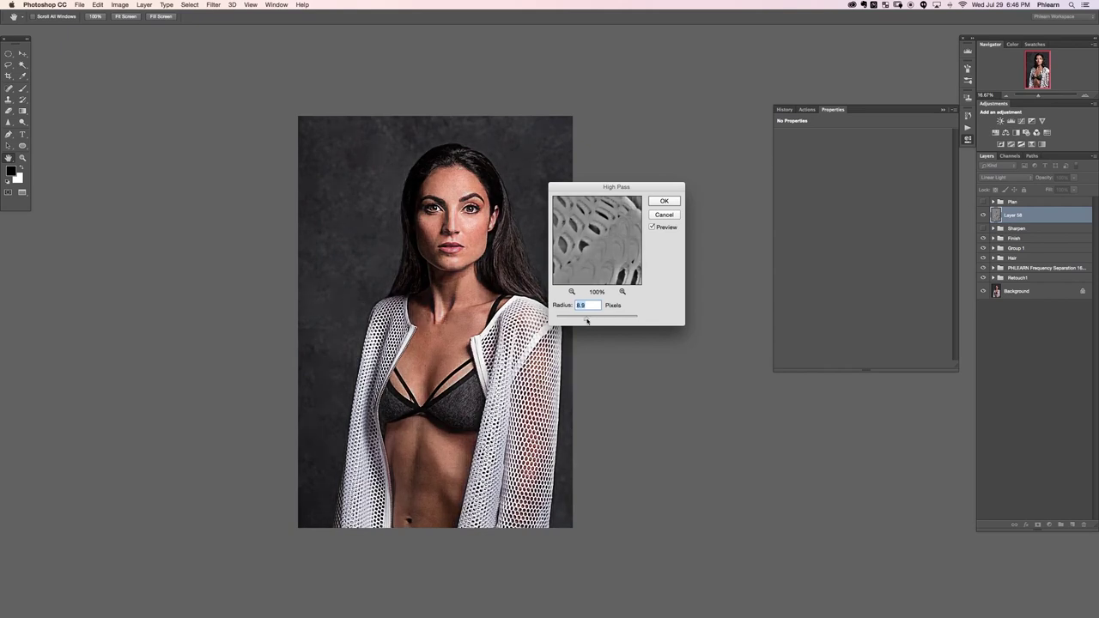
drag(581, 320, 588, 320)
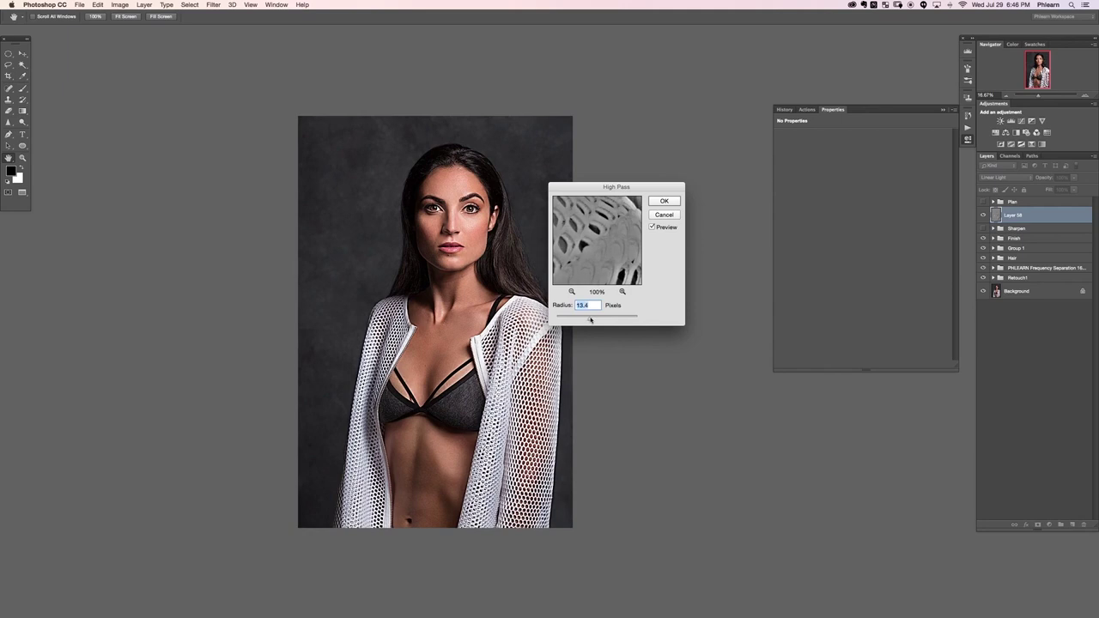
click(664, 201)
key(b)
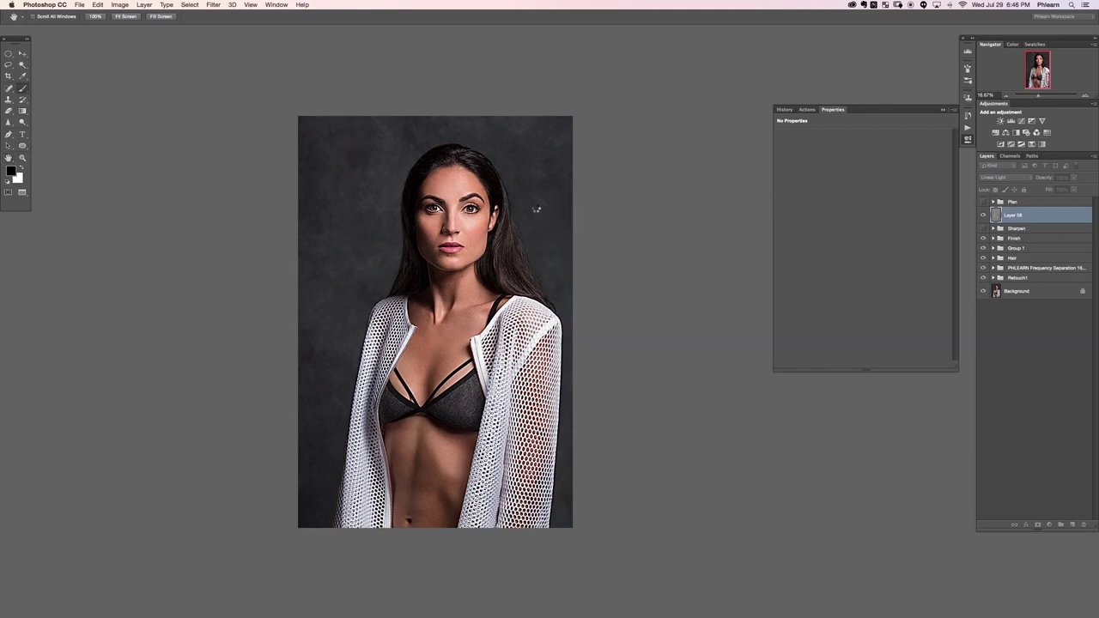
Step: Add a black mask to the Linear Light layer, paint white over the mesh cardigan with a larger brush, and compare the effect
key(super+shift+m)
key(super+i)
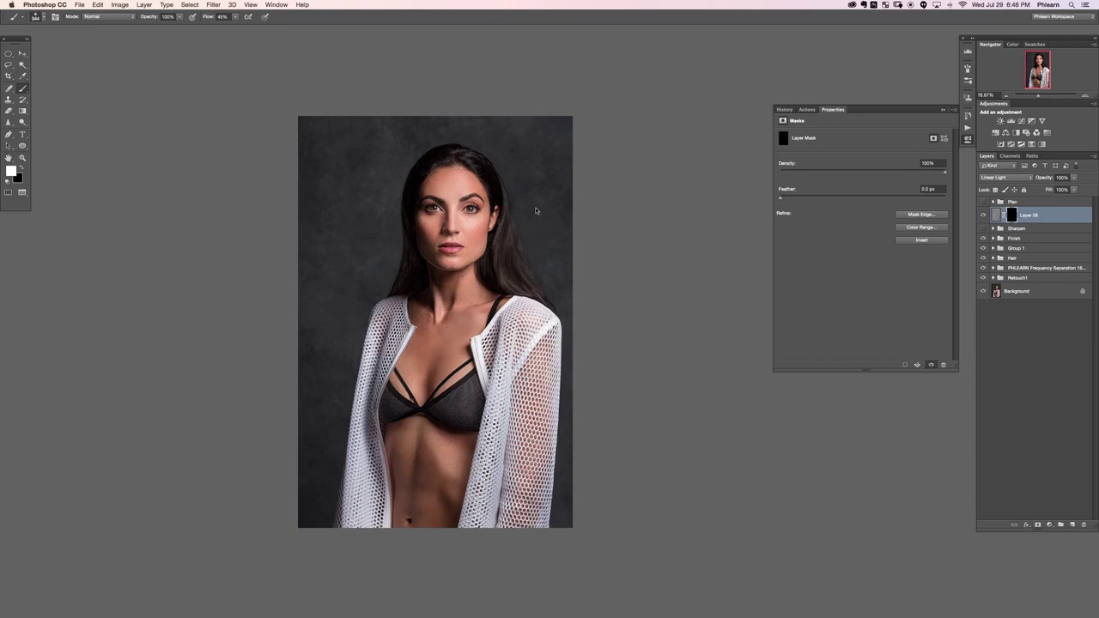
key(super+plus)
key(super+plus)
key(x)
key(bracketright)
key(bracketright)
key(bracketright)
key(bracketright)
key(x)
mouse_move(478, 349)
mouse_down()
mouse_move(470, 403)
mouse_move(425, 354)
mouse_move(444, 385)
mouse_move(461, 497)
mouse_move(453, 471)
mouse_up()
mouse_move(233, 376)
mouse_down()
mouse_move(225, 341)
mouse_move(206, 426)
mouse_up()
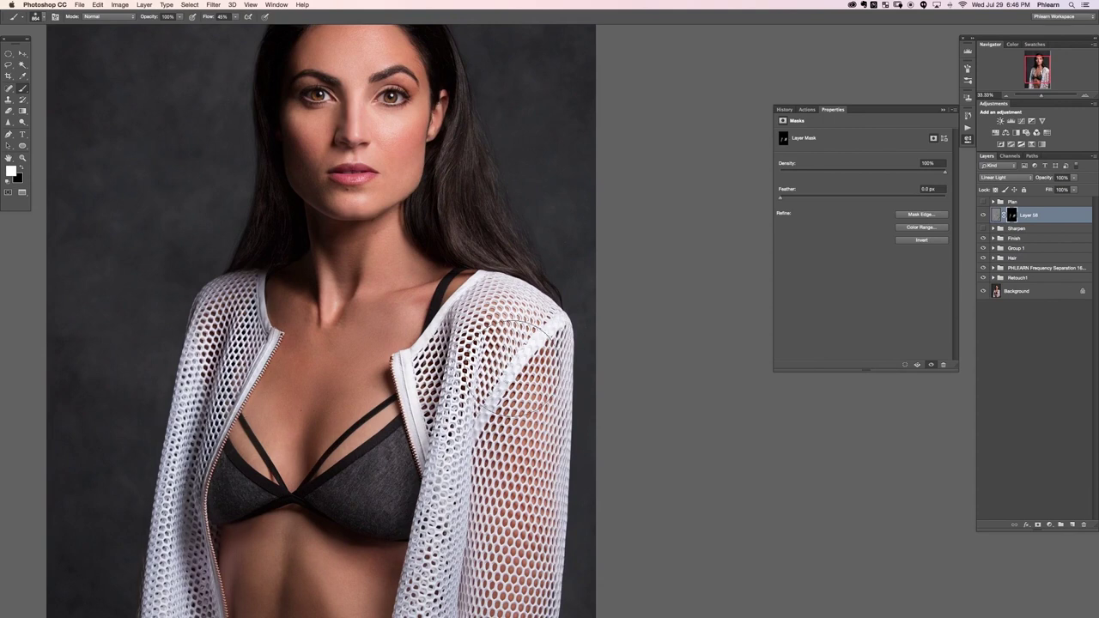
key(super+comma)
key(super+comma)
Step: Resize the brush and paint white on the Linear Light layer's mask over the hair and face
key(x)
drag(352, 182, 331, 180)
key(x)
key(x)
key(x)
mouse_move(335, 90)
mouse_down()
mouse_move(349, 227)
mouse_move(373, 225)
mouse_up()
key(x)
key(x)
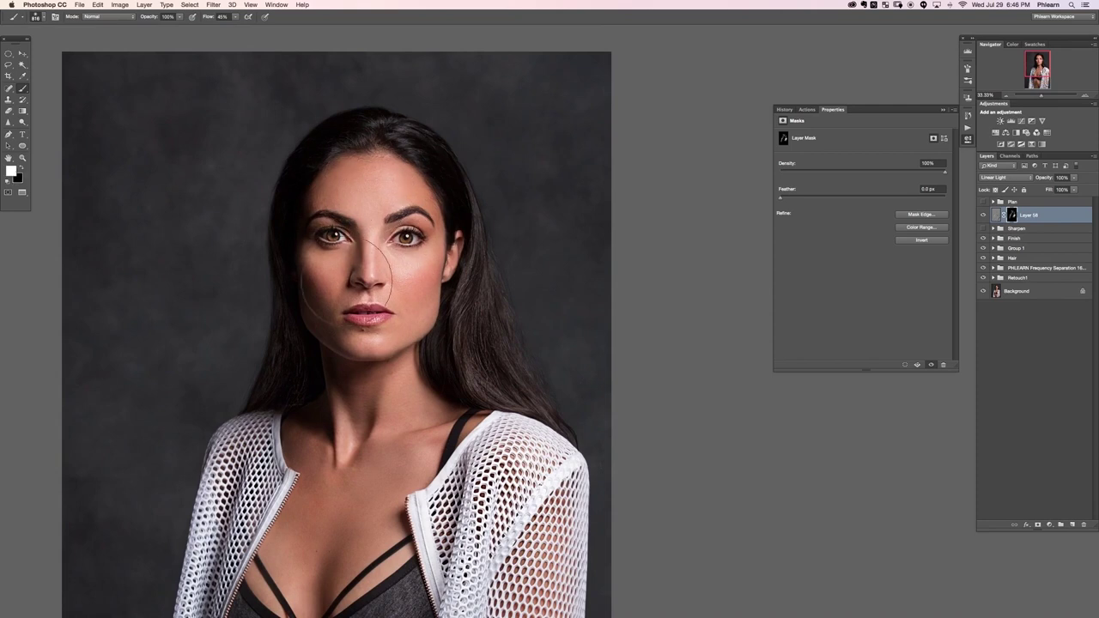
Step: Paint black on the Linear Light layer's mask with a smaller brush to reduce the sharpening on the facial skin
key(x)
key(super+plus)
key(super+plus)
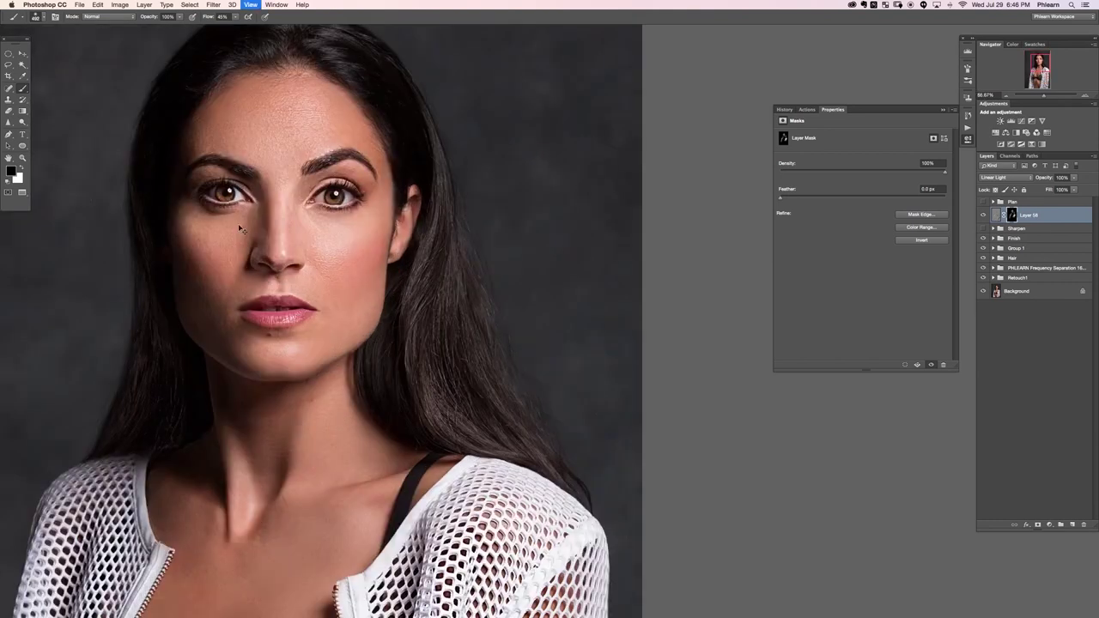
drag(248, 234, 412, 346)
mouse_move(284, 260)
mouse_down()
mouse_move(256, 257)
mouse_move(247, 241)
mouse_up()
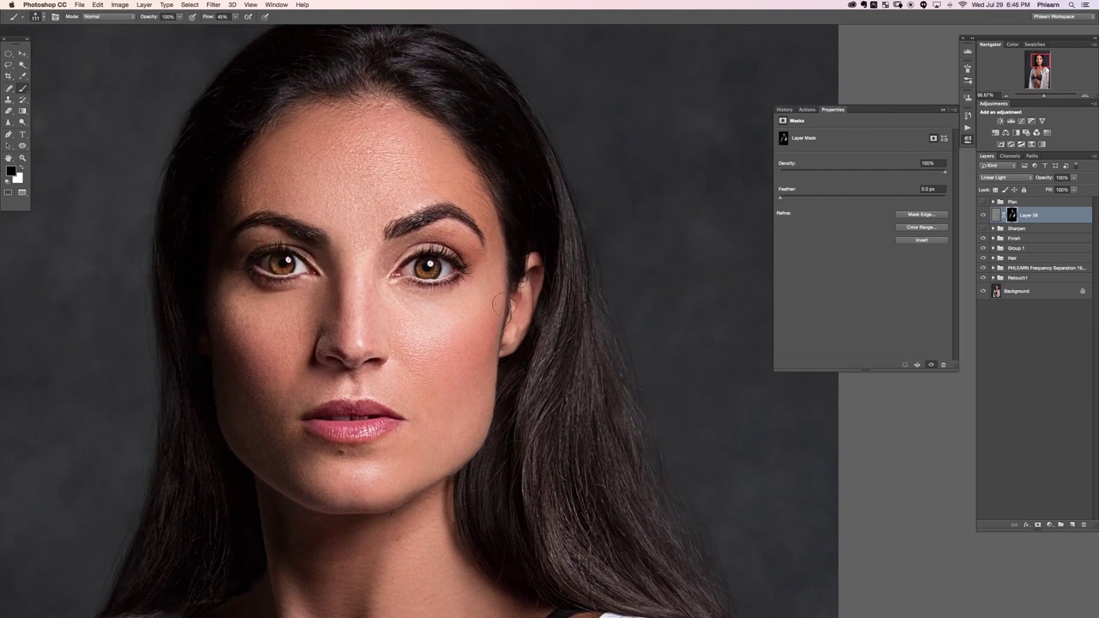
drag(330, 181, 357, 177)
key(super+minus)
key(super+minus)
key(super+minus)
key(super+minus)
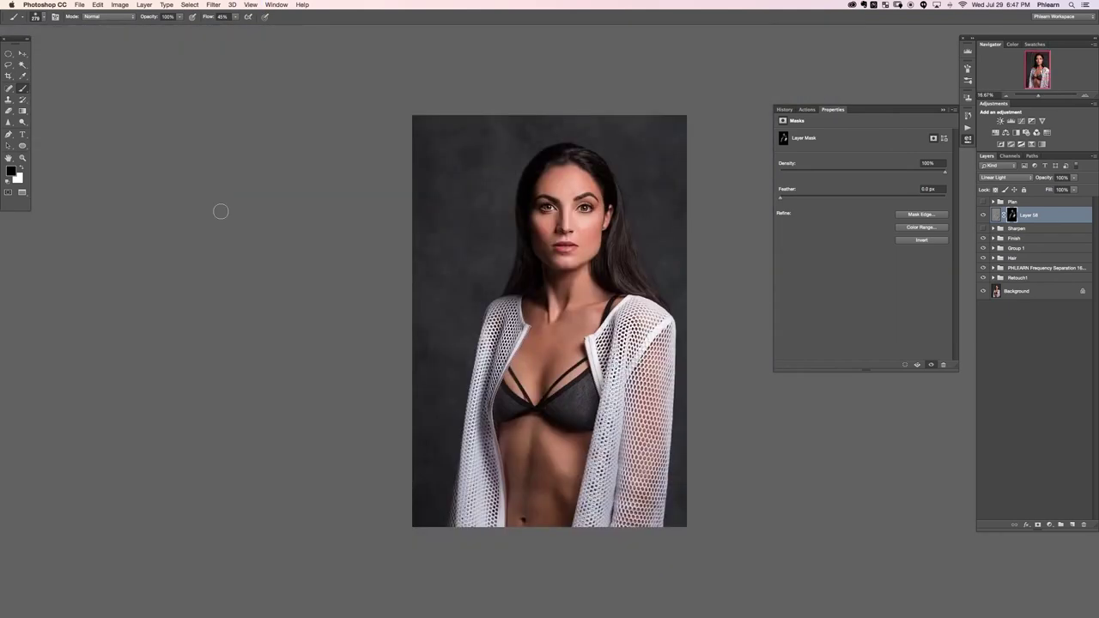
Step: Compare the portrait with the Linear Light sharpening layer hidden and shown
drag(524, 316, 439, 320)
click(983, 215)
click(984, 216)
click(984, 215)
click(983, 215)
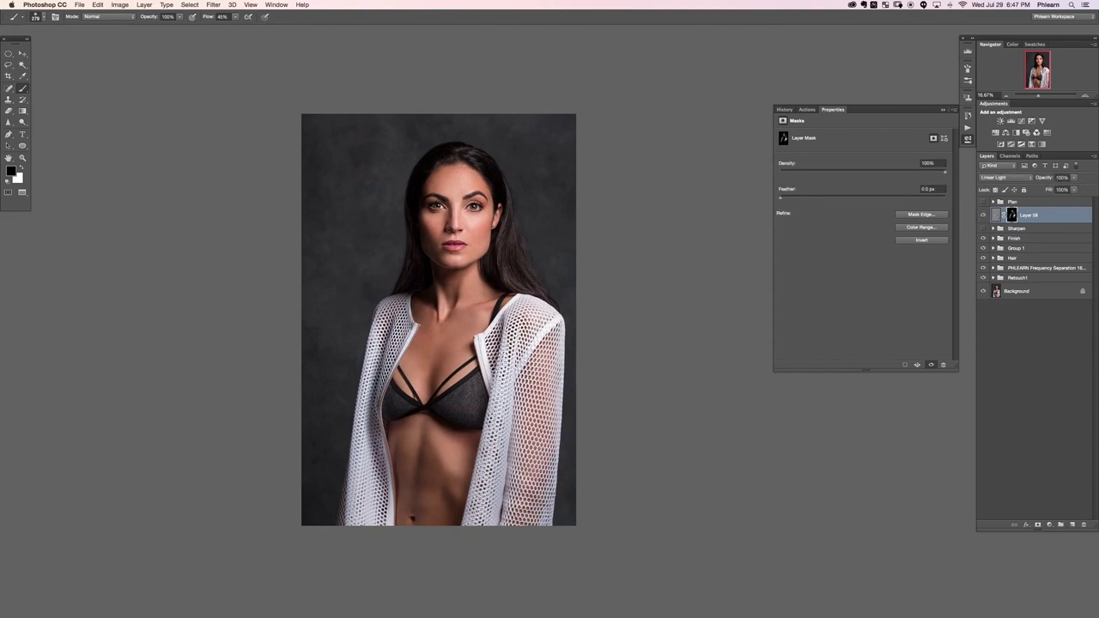
Step: Enlarge the brush and touch up the Linear Light layer's mask with white around the hair
key(bracketright)
key(x)
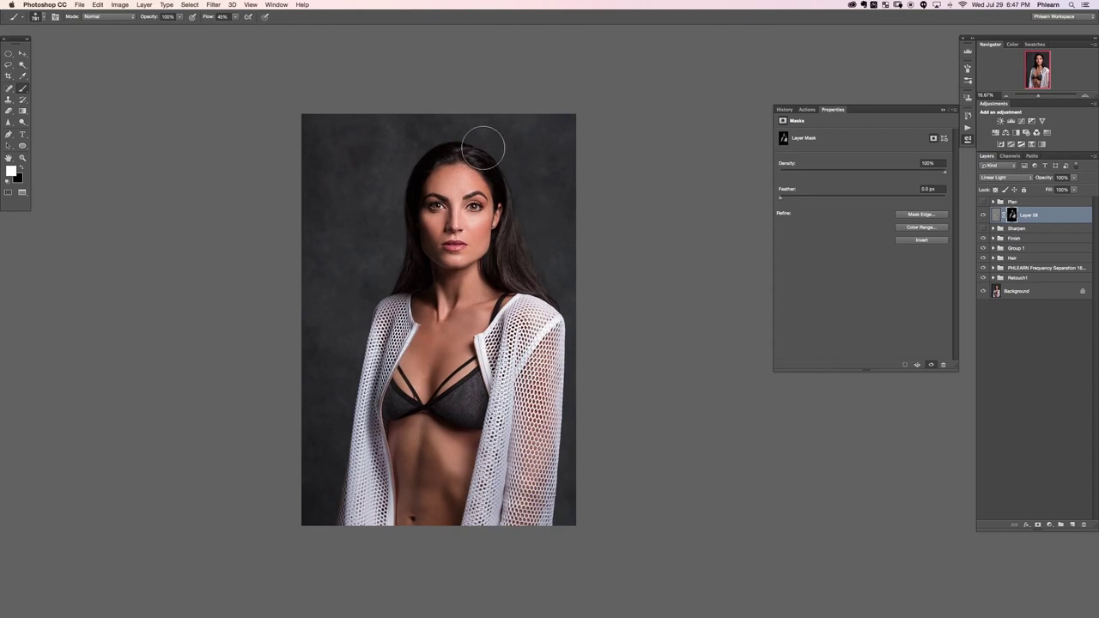
key(x)
Step: Show and expand the Sharpen group, check its layers, and move the Linear Light layer into the top of the group
click(994, 228)
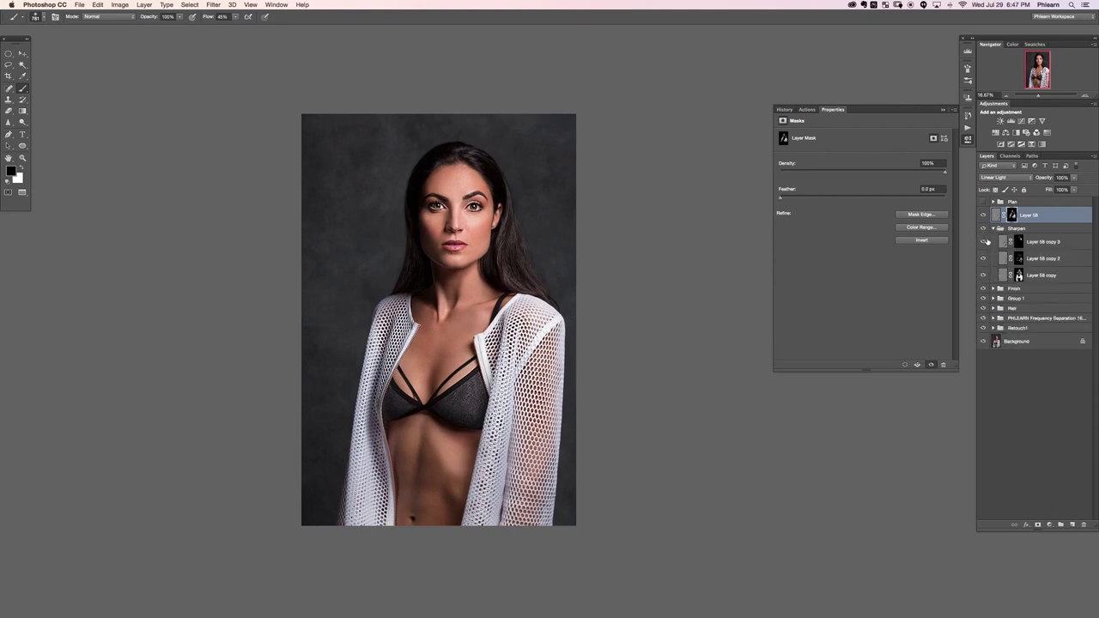
click(1041, 242)
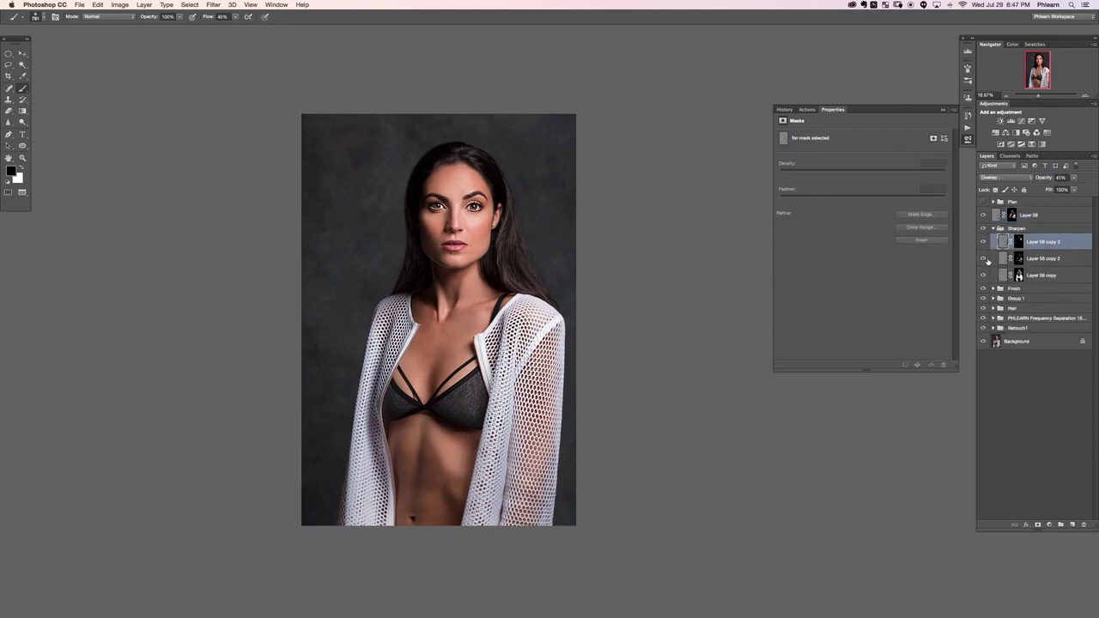
click(1033, 258)
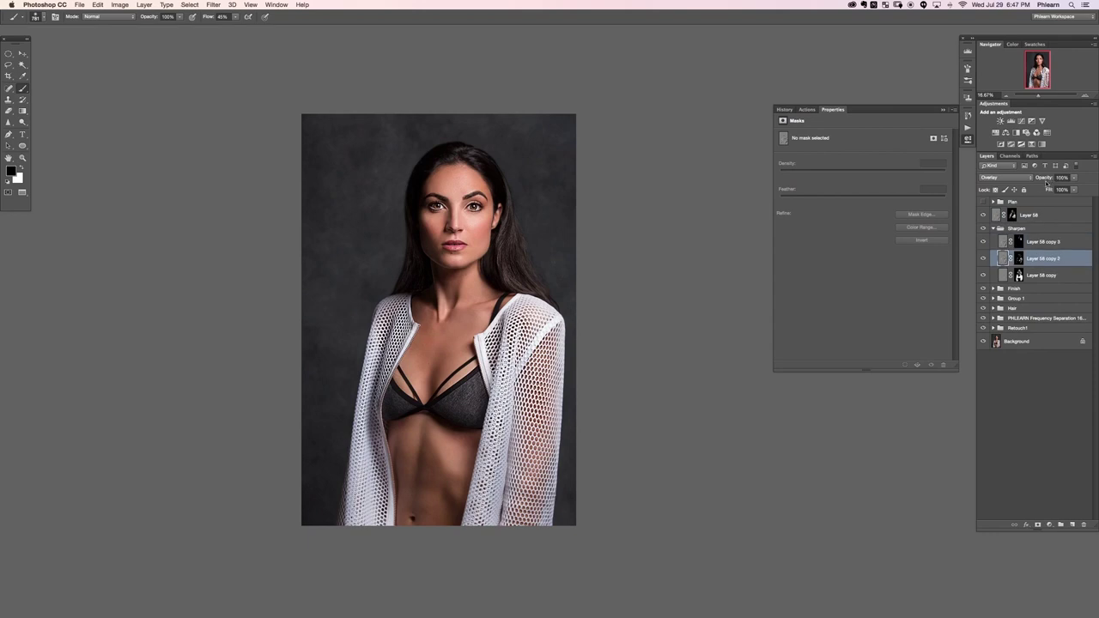
click(1035, 218)
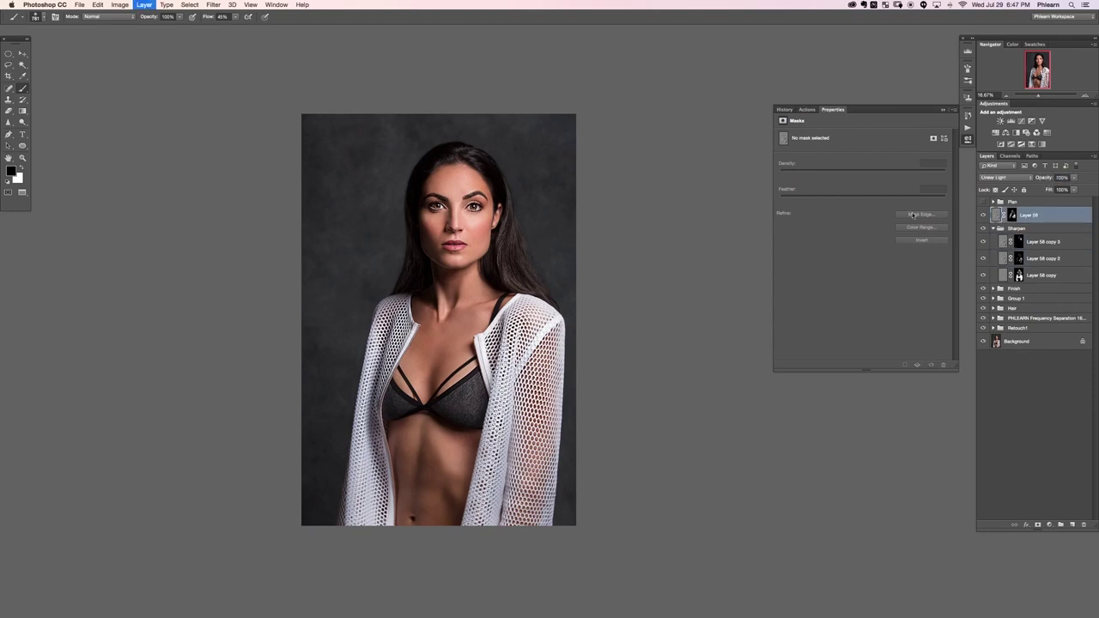
key(super+bracketleft)
Step: Compare the portrait with the complete Sharpen group hidden and shown
click(985, 213)
click(984, 213)
click(985, 215)
click(986, 215)
click(985, 215)
click(985, 216)
Step: Set the opacity of Layer 58 copy 2 to 55% and check the Sharpen group's overall effect before collapsing it
click(988, 275)
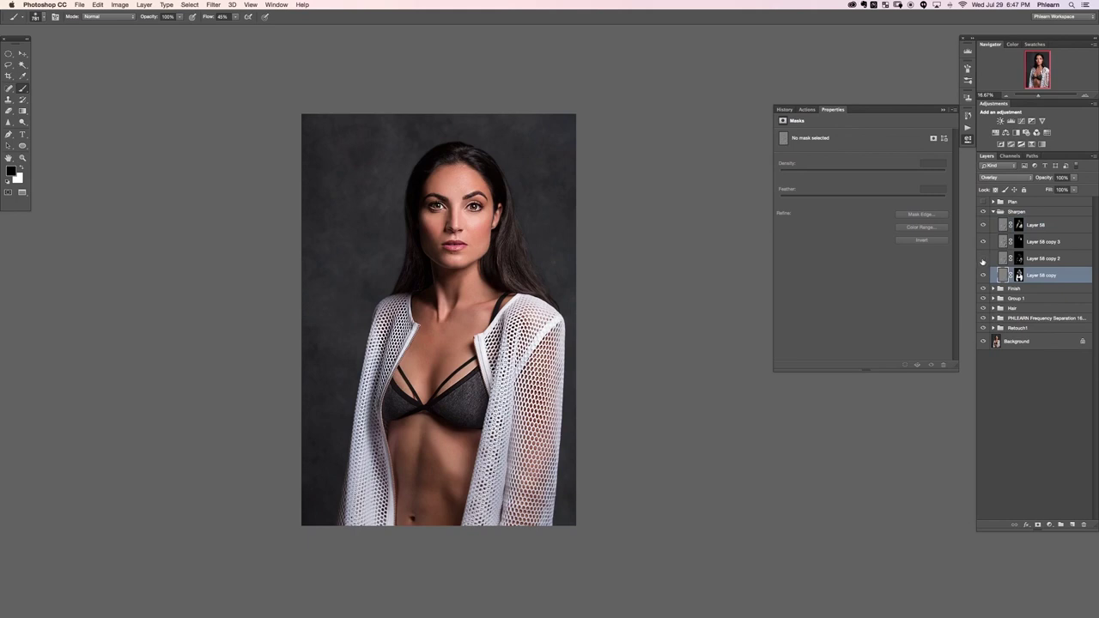
click(1003, 258)
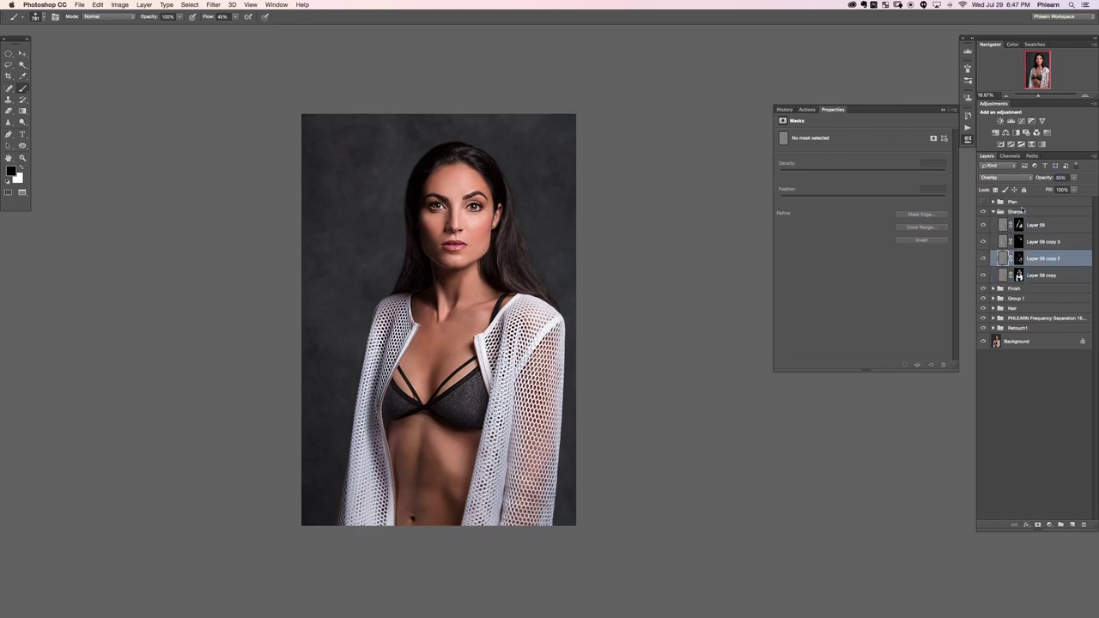
click(984, 212)
click(984, 213)
click(985, 212)
click(984, 212)
click(985, 212)
click(984, 212)
click(984, 212)
click(985, 213)
click(998, 212)
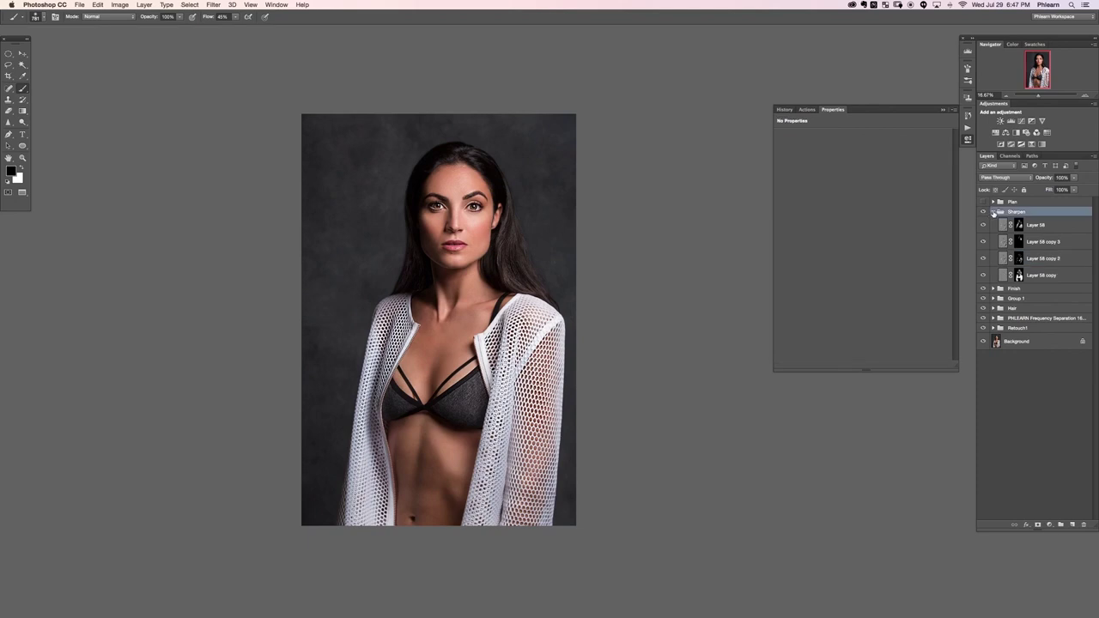
click(993, 212)
Step: Review the retouch stages by hiding and showing the Sharpen, Finish, Hair and PHLEARN Frequency Separation groups one at a time
click(983, 214)
click(983, 214)
click(983, 223)
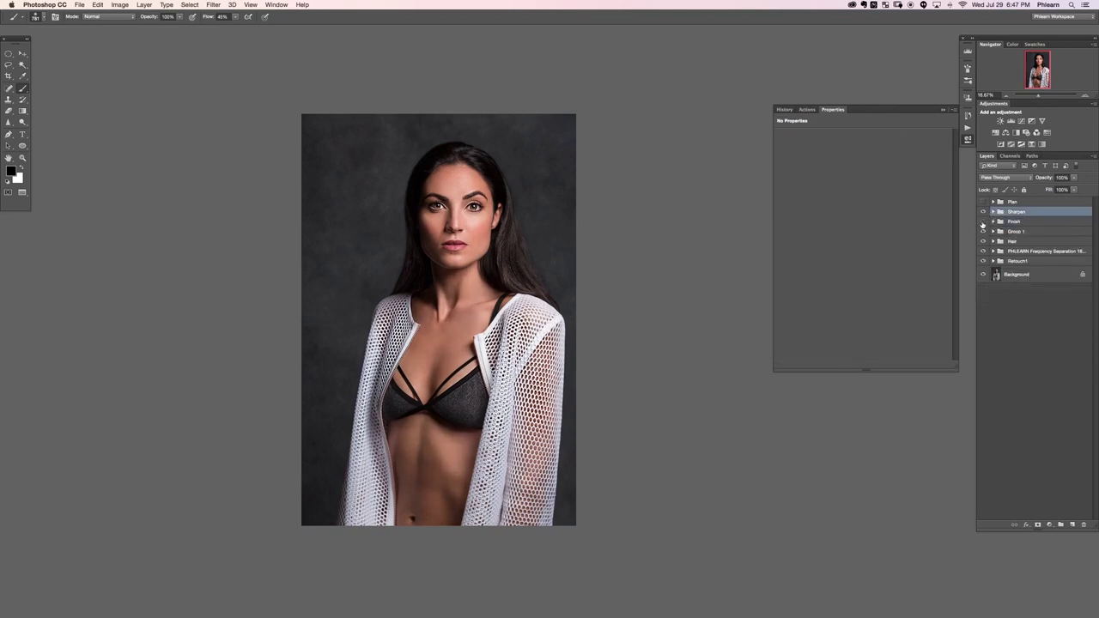
click(984, 222)
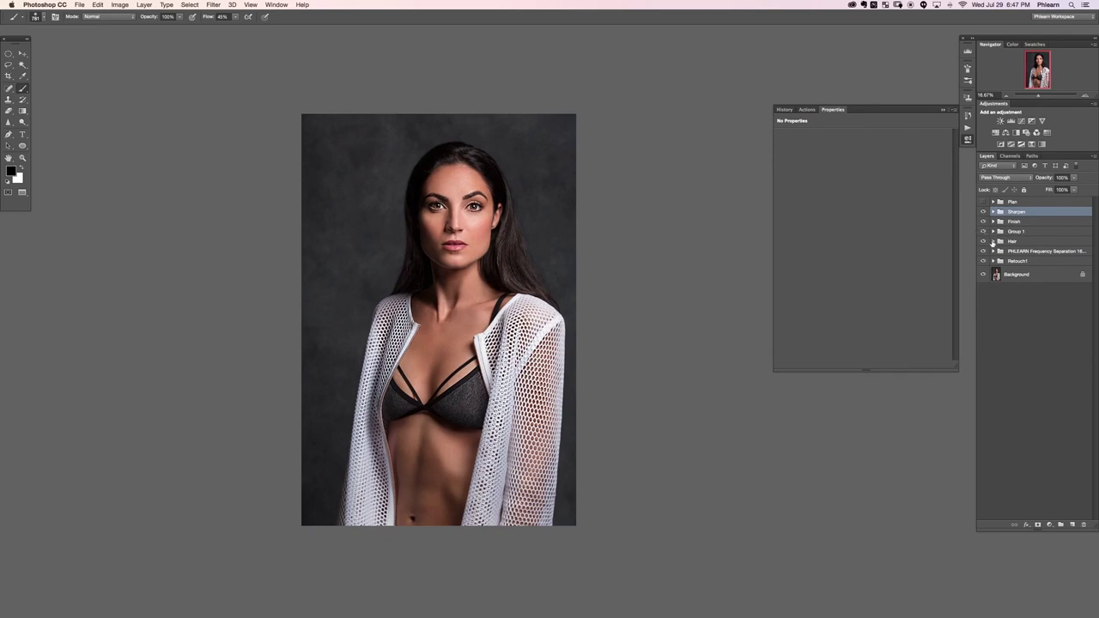
click(984, 244)
click(984, 243)
click(983, 243)
click(983, 243)
click(984, 251)
click(983, 252)
click(983, 252)
click(983, 252)
click(982, 253)
click(982, 252)
Step: Create a new layer above the Sharpen group and place it in a new group named Finish 2
key(super+shift+alt+n)
key(super+g)
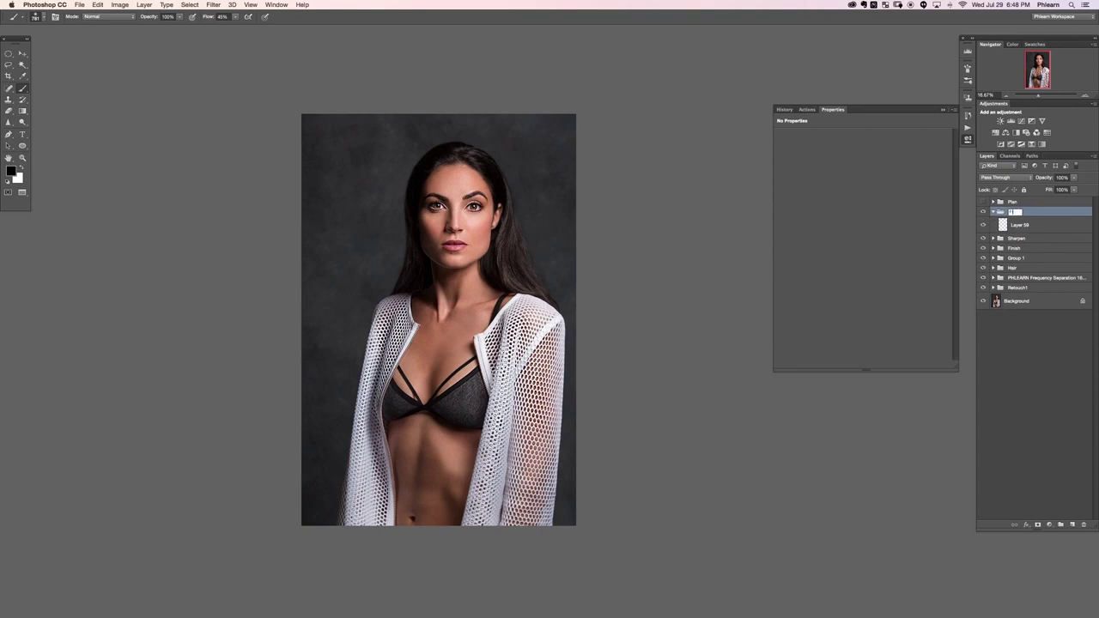
text(2)
key(Return)
Step: Set the blend mode of the new layer in the Finish 2 group to Overlay
click(1034, 226)
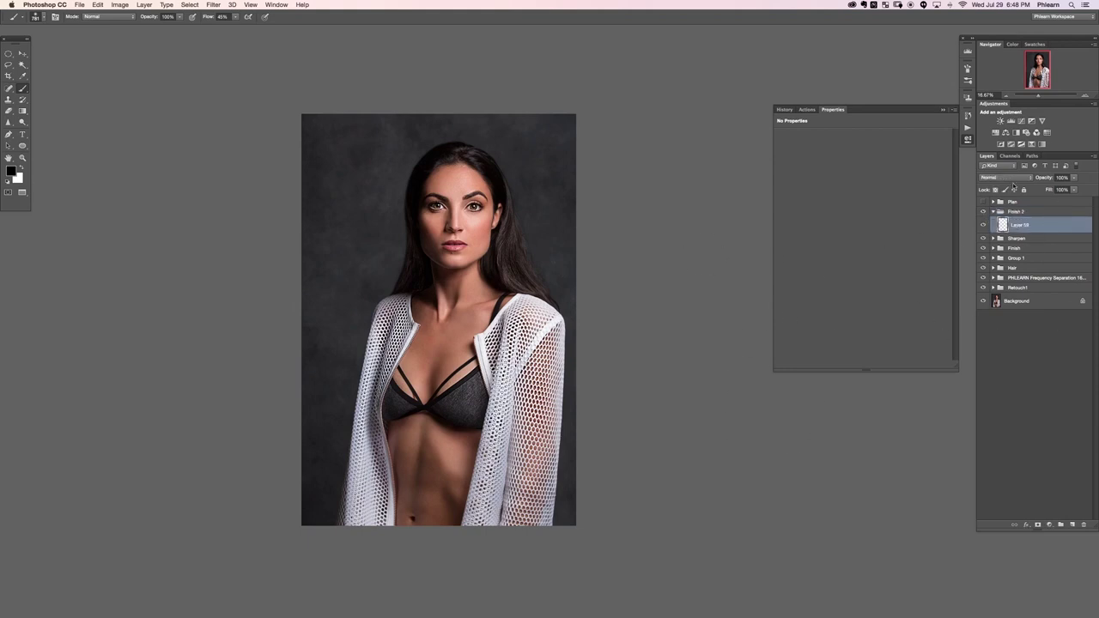
click(1005, 177)
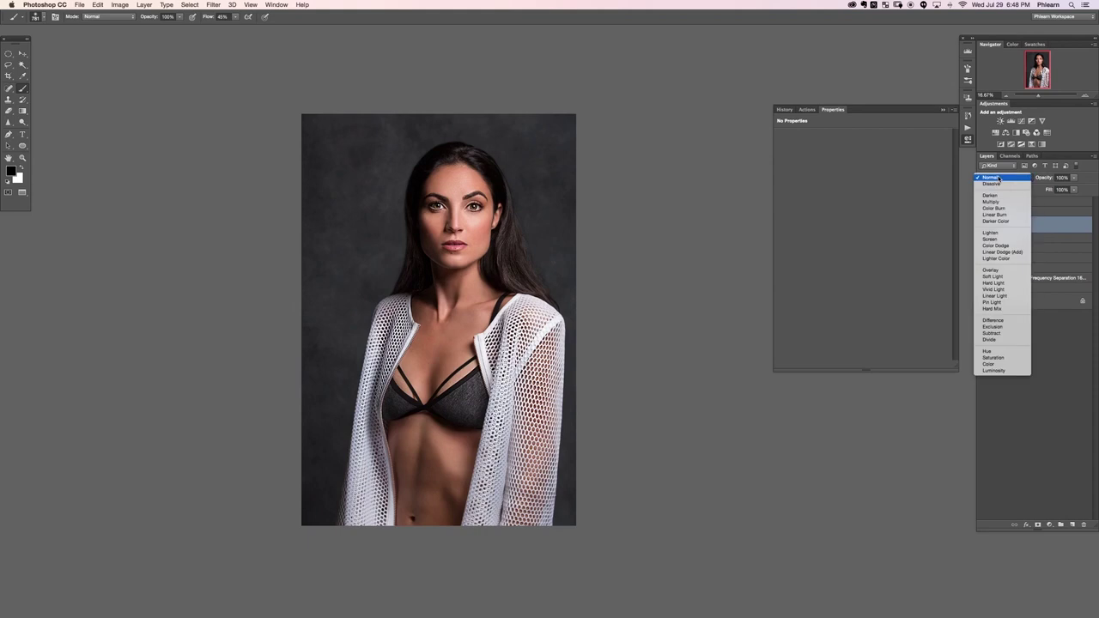
click(1002, 270)
mouse_move(321, 216)
mouse_down()
mouse_move(368, 215)
mouse_move(324, 124)
mouse_move(325, 101)
mouse_move(284, 180)
mouse_move(322, 204)
mouse_move(345, 284)
mouse_move(387, 192)
mouse_up()
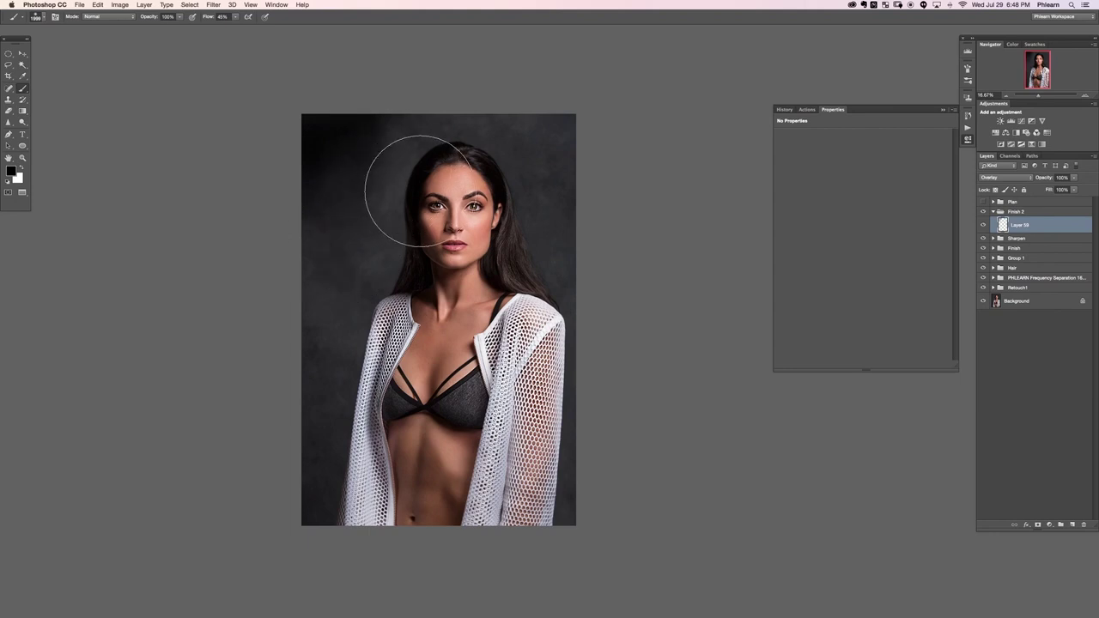
key(super+a)
key(BackSpace)
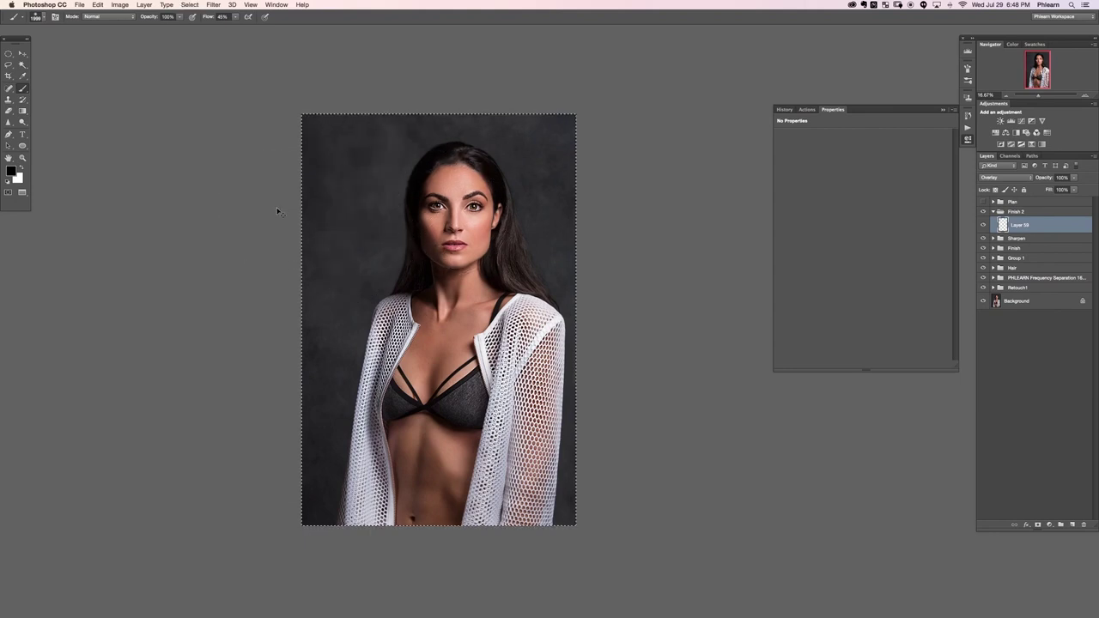
key(super+d)
Step: Darken the background edges and corners by painting black on the Overlay layer with a very large brush, reducing flow to 10%
key(shift+2)
mouse_move(319, 124)
mouse_down()
mouse_move(313, 152)
mouse_move(336, 228)
mouse_up()
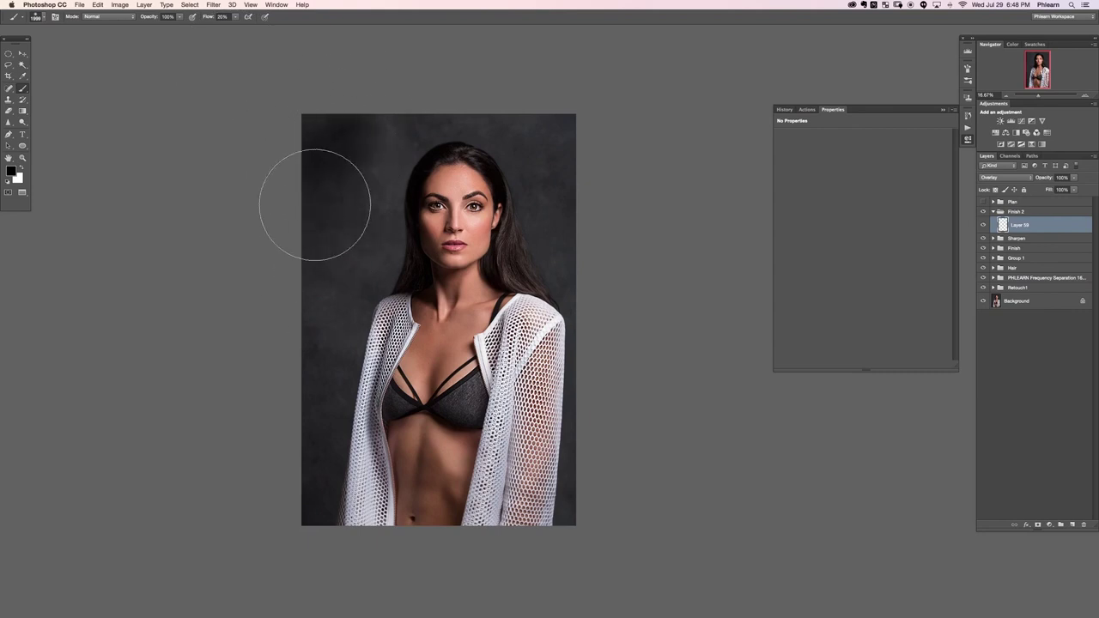
mouse_move(276, 314)
mouse_down()
mouse_move(352, 183)
mouse_move(347, 243)
mouse_move(344, 200)
mouse_move(273, 120)
mouse_move(354, 116)
mouse_move(465, 81)
mouse_move(352, 101)
mouse_move(429, 126)
mouse_up()
drag(501, 259, 491, 272)
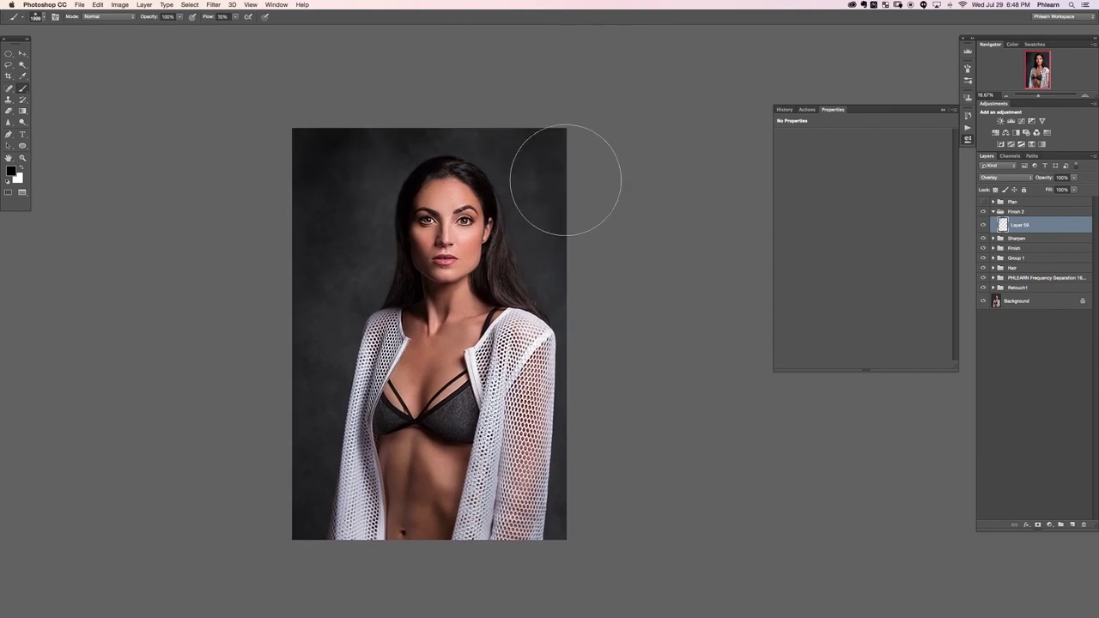
key(shift+1)
drag(336, 520, 356, 504)
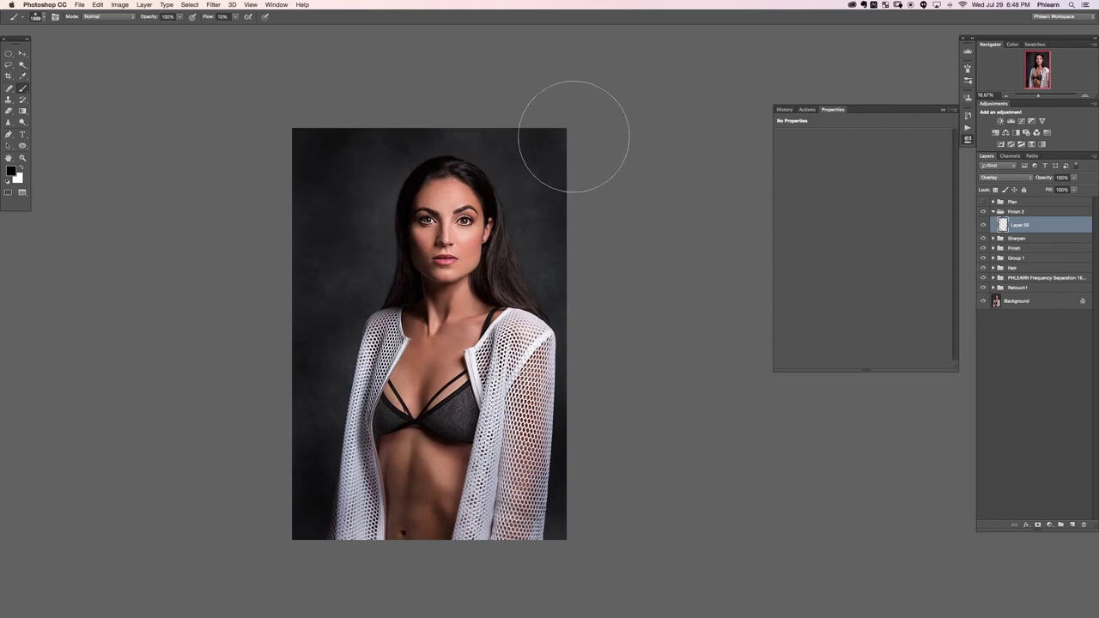
Step: Alternate white and black strokes at 10% flow on the Overlay layer to brighten around the figure and deepen the outer areas
key(x)
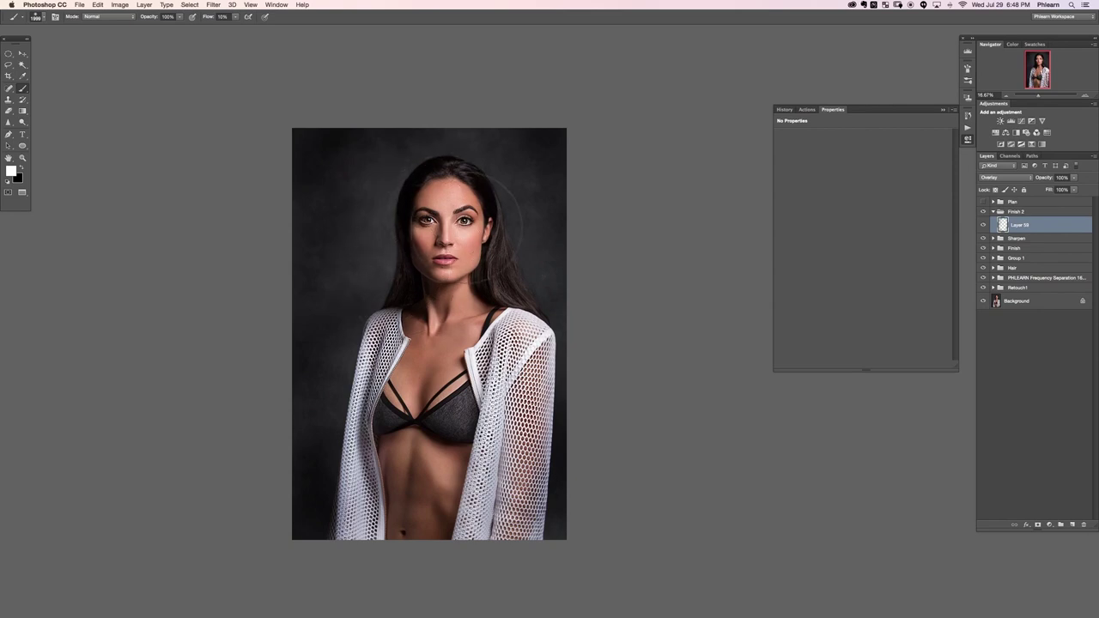
key(x)
key(x)
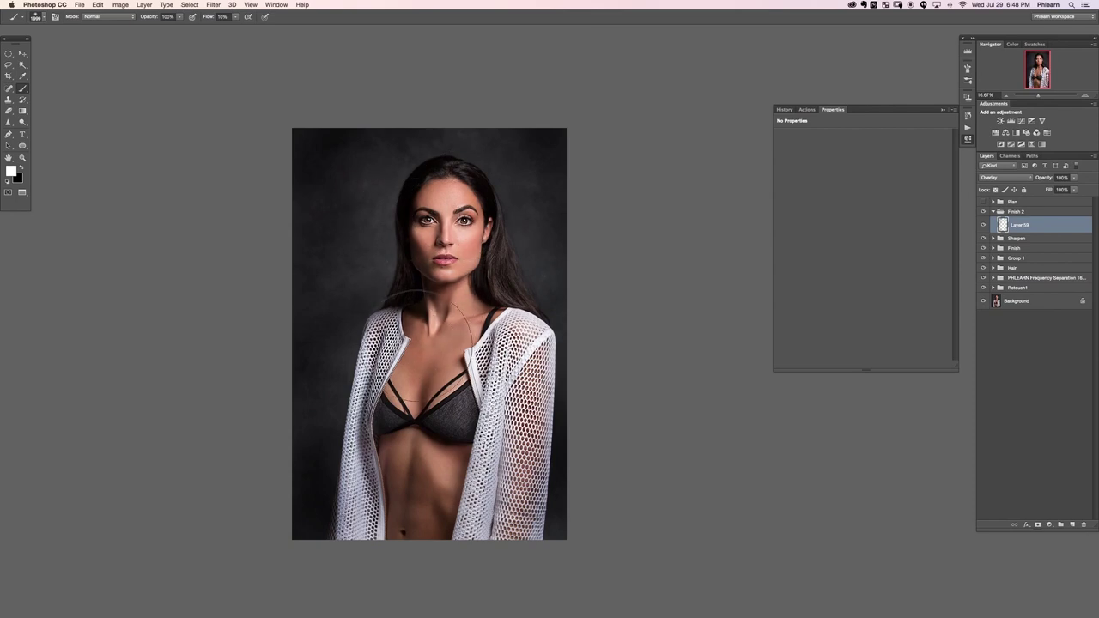
key(super+z)
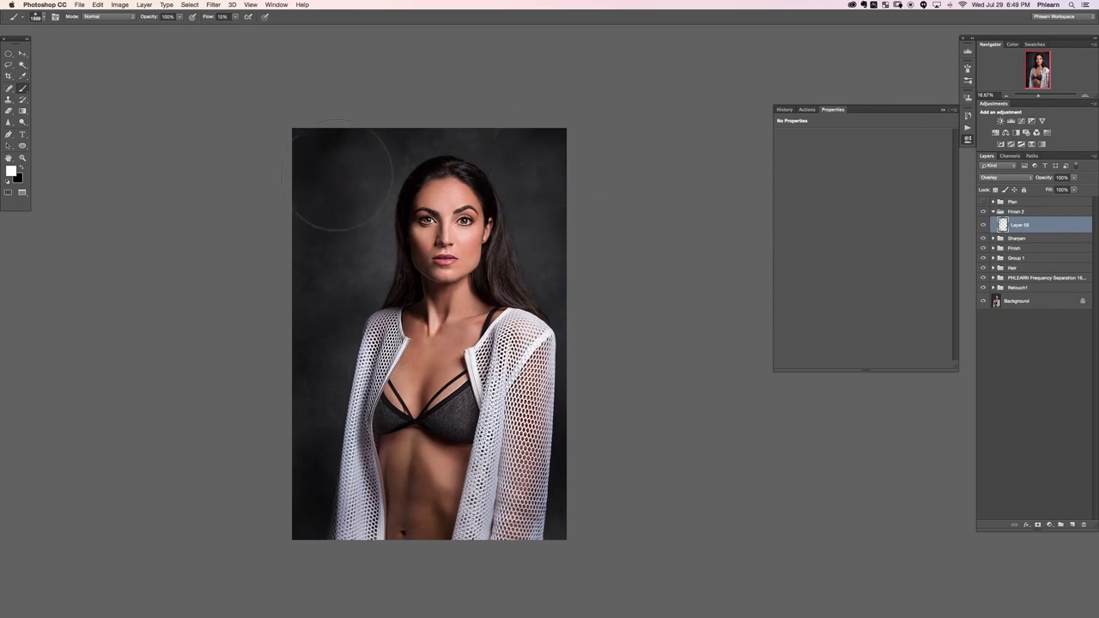
key(x)
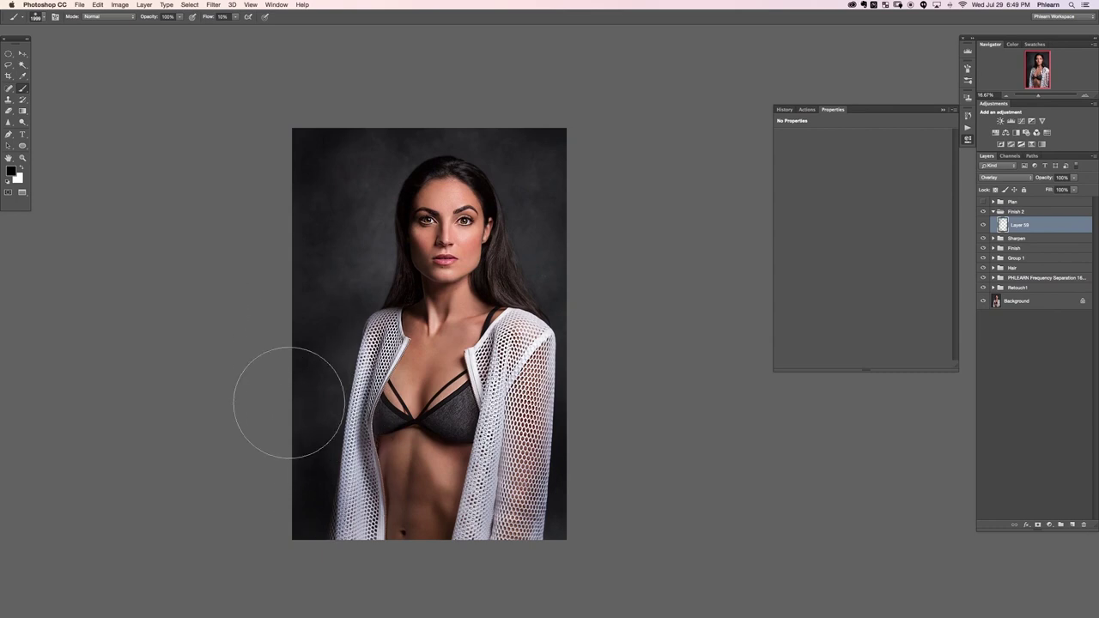
mouse_move(385, 444)
mouse_down()
mouse_move(348, 487)
mouse_move(375, 534)
mouse_move(456, 541)
mouse_move(514, 512)
mouse_move(551, 429)
mouse_move(520, 430)
mouse_up()
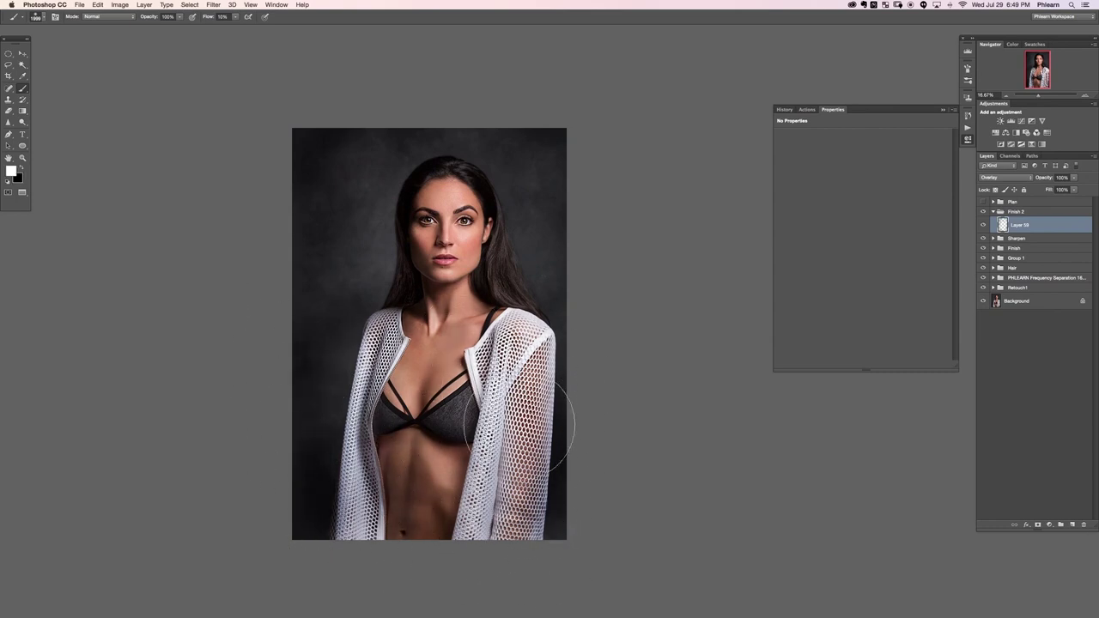
key(x)
key(x)
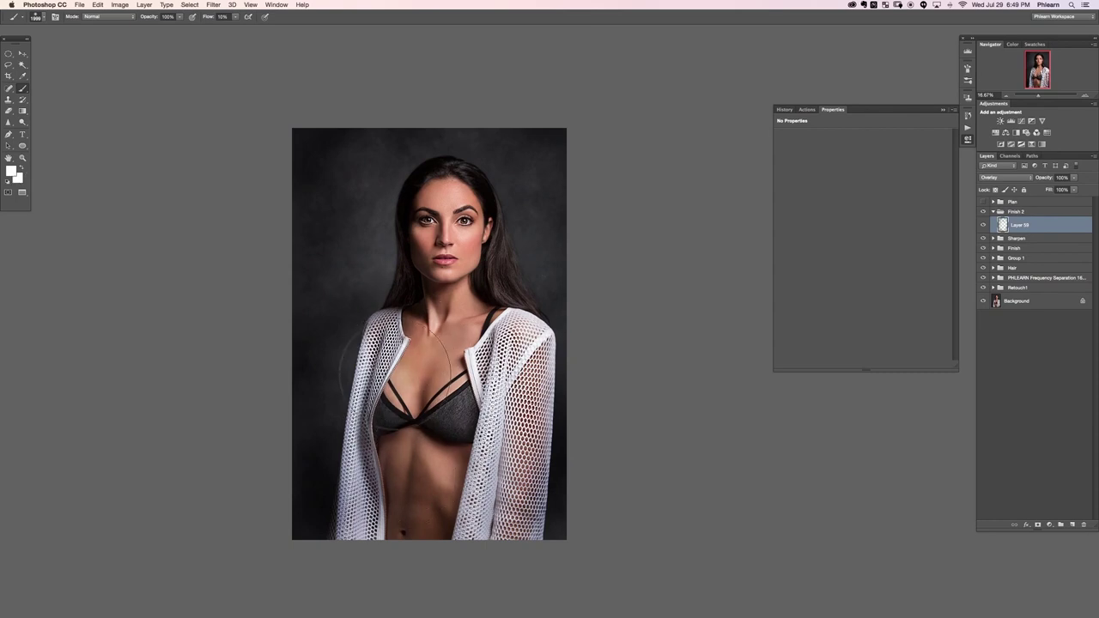
key(x)
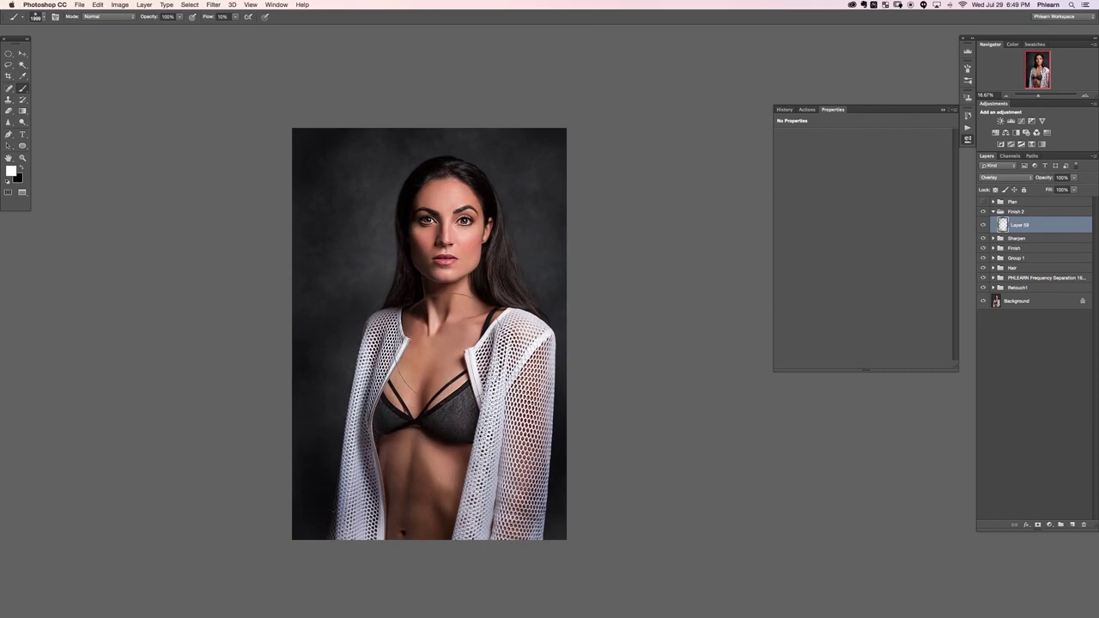
Step: Check the Overlay layer's effect, and erase part of its painting over the figure with an enlarged eraser
key(super+comma)
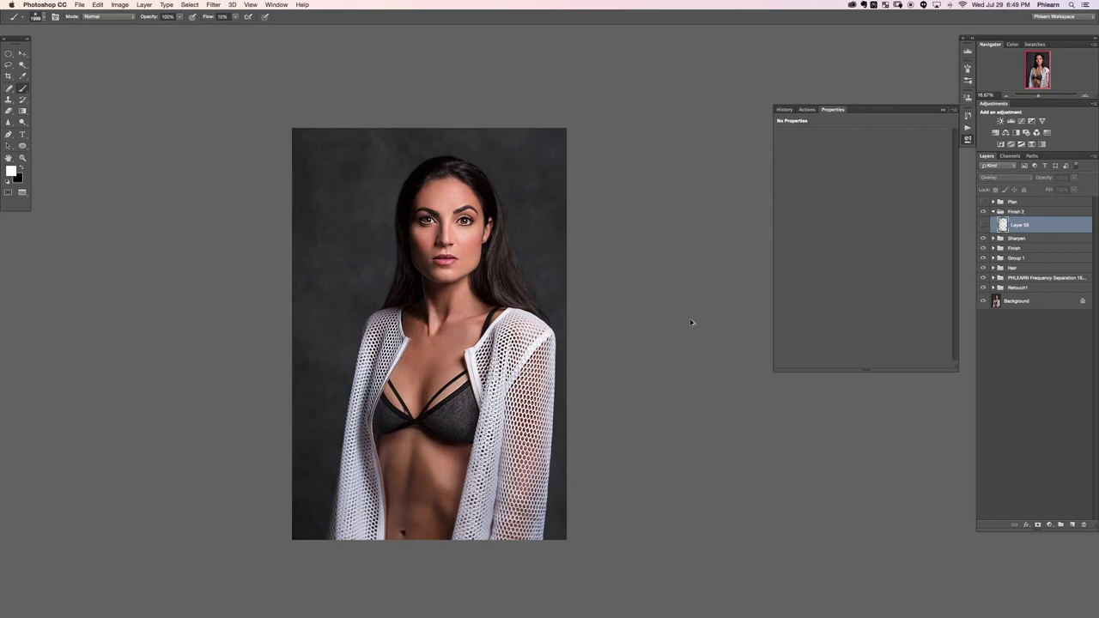
key(super+comma)
key(super+comma)
key(super+comma)
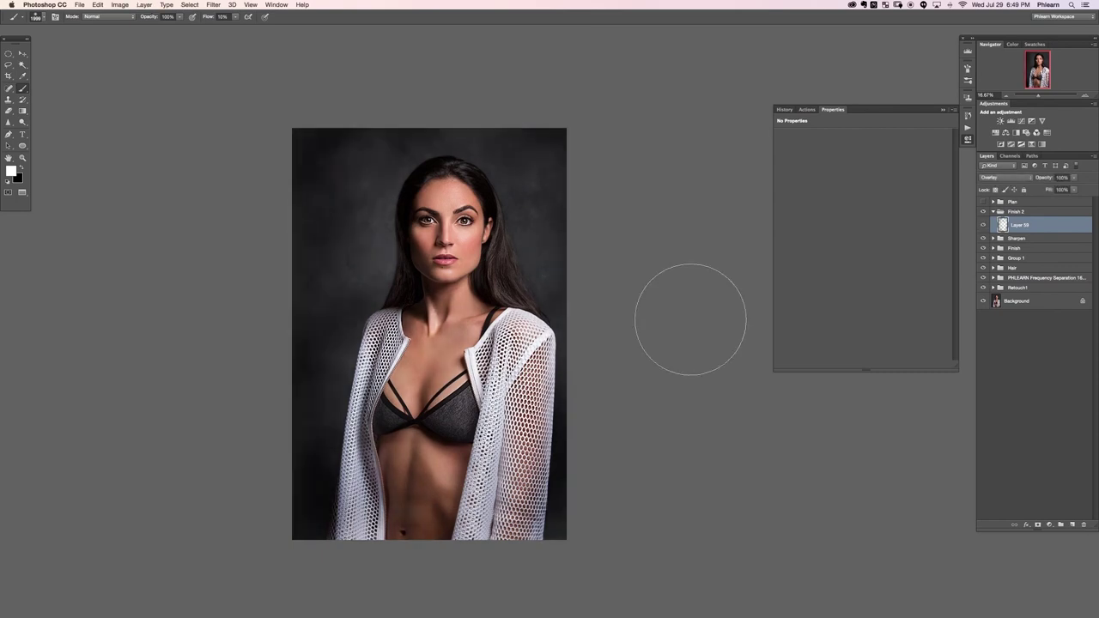
key(e)
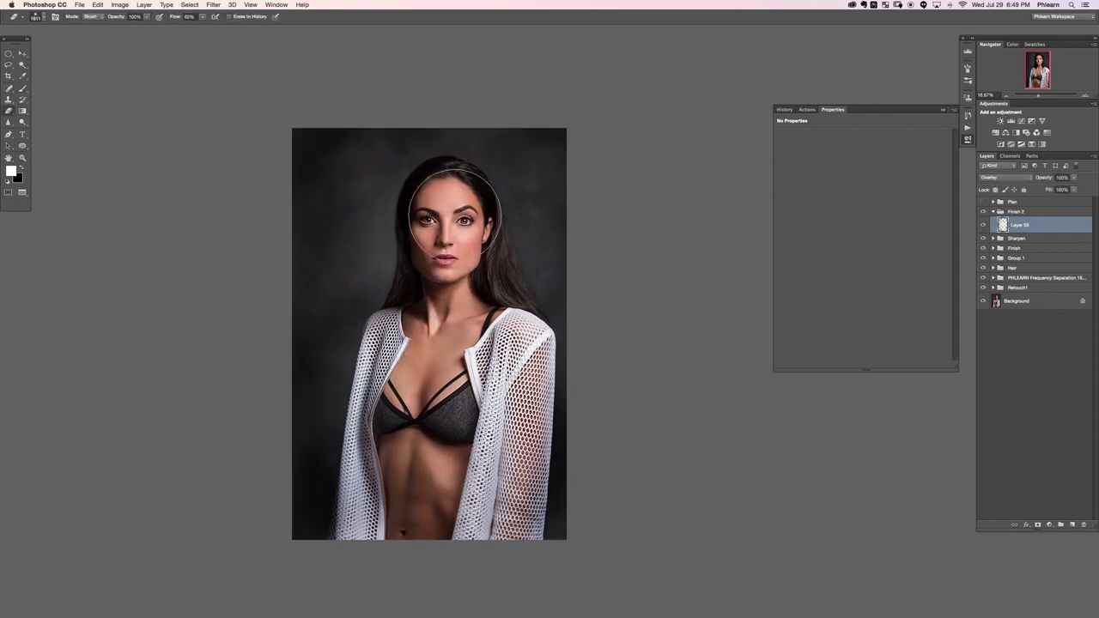
ctrl+alt+drag(436, 305, 458, 305)
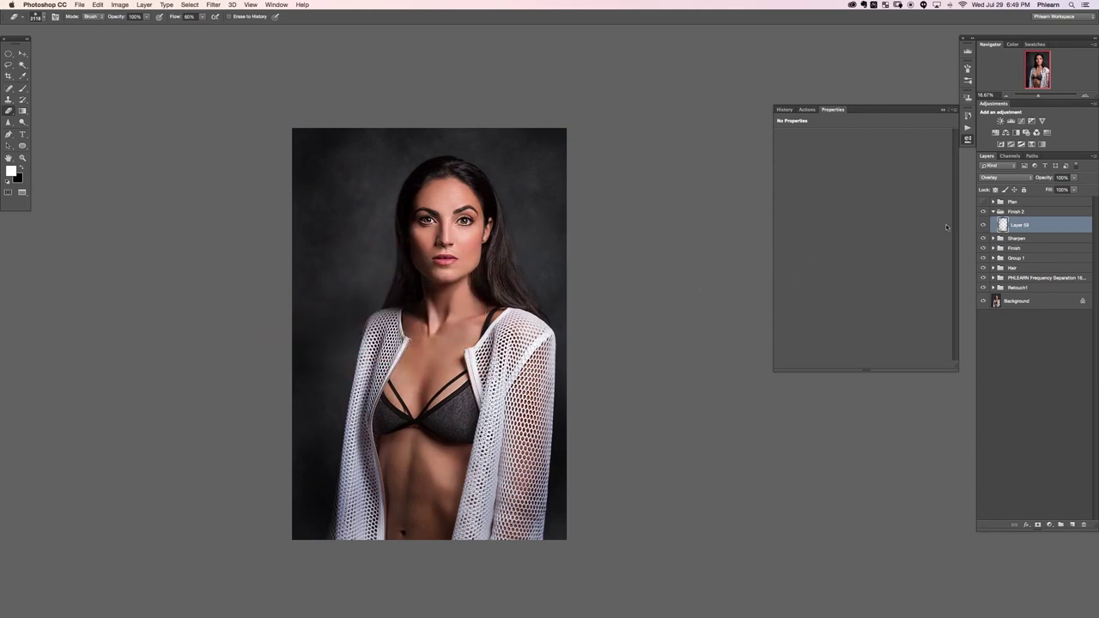
Step: Compare the portrait repeatedly with the painted Overlay layer in the Finish 2 group hidden and shown
click(985, 225)
click(984, 225)
click(985, 225)
click(984, 225)
click(983, 225)
click(973, 228)
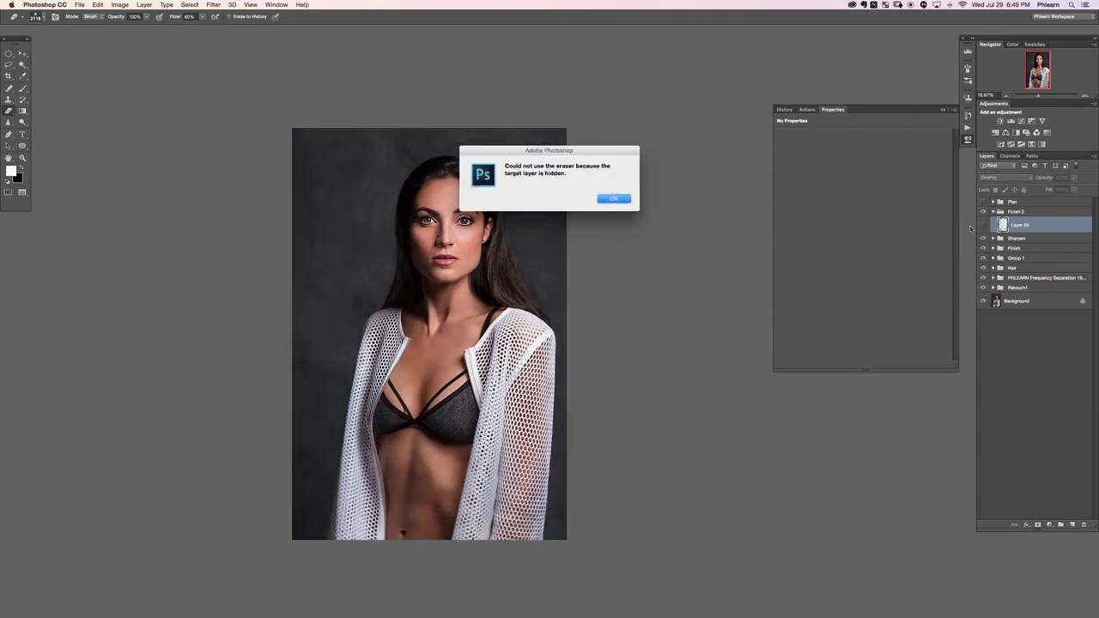
click(631, 199)
click(983, 225)
click(983, 225)
click(983, 225)
click(982, 225)
click(983, 225)
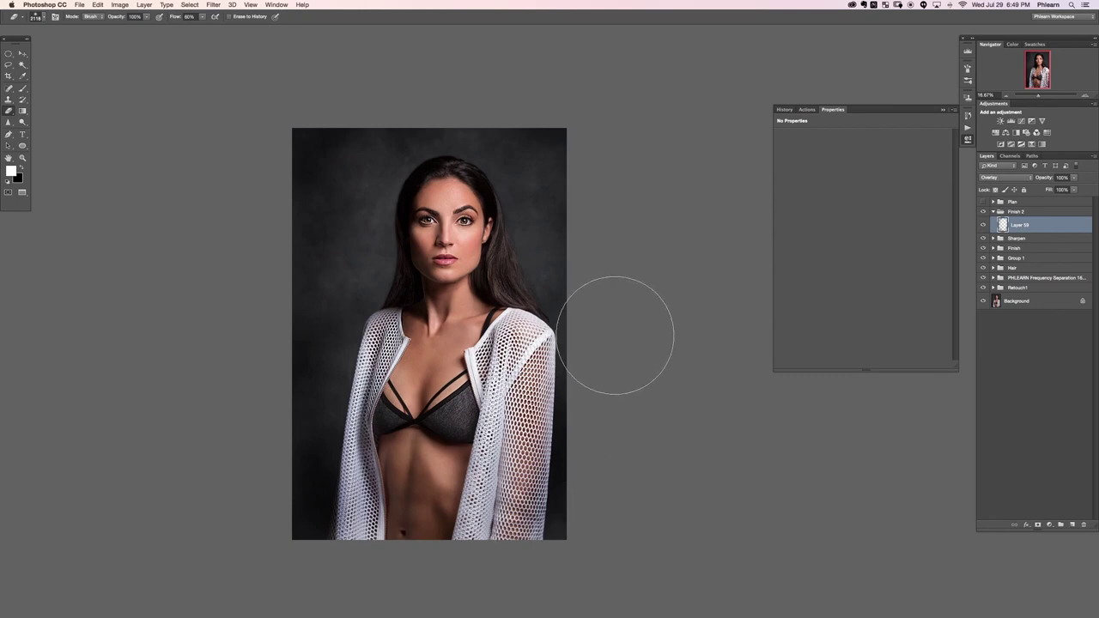
drag(641, 302, 650, 292)
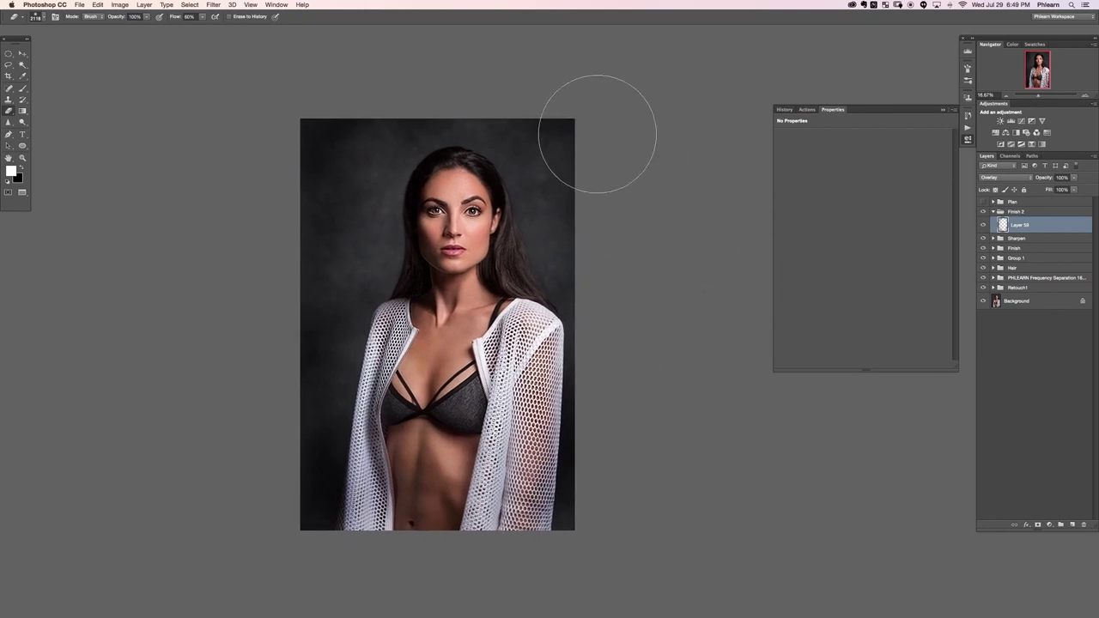
Step: Add a Color Balance adjustment above the Overlay layer, shift its highlights slightly toward cyan, green and blue, and tune the other tonal ranges
click(1049, 524)
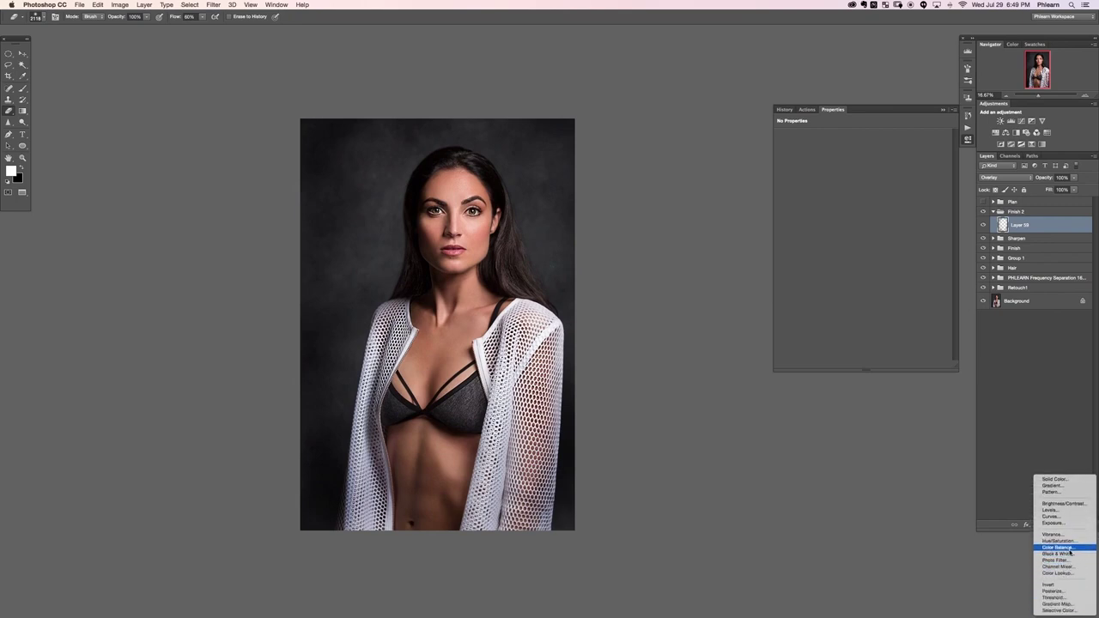
click(1059, 547)
click(817, 135)
click(816, 142)
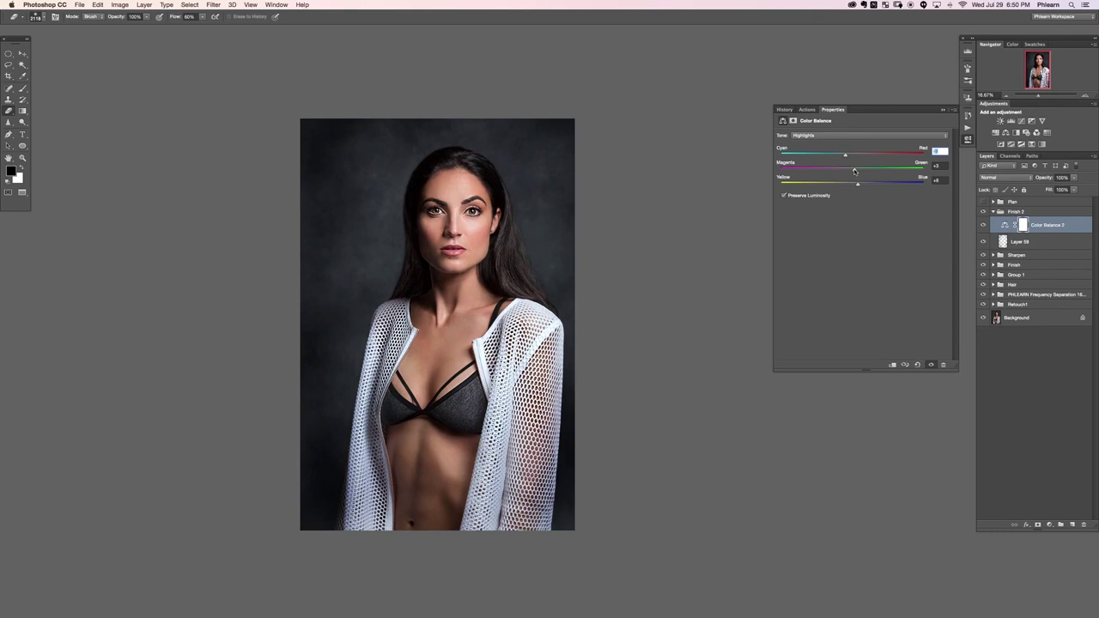
click(866, 136)
click(866, 126)
click(846, 135)
click(849, 136)
click(846, 133)
click(846, 127)
Step: Compare the portrait with the Color Balance toning hidden and shown
click(984, 226)
click(983, 227)
click(981, 227)
click(980, 227)
click(980, 227)
click(980, 226)
click(980, 228)
click(980, 229)
Step: Set the Color Balance layer's opacity to 60%
drag(1046, 177, 1030, 182)
text(60)
key(Return)
Step: Check the softened color toning by hiding and showing the Color Balance layer repeatedly
click(983, 228)
click(982, 229)
click(982, 231)
click(980, 232)
click(983, 227)
click(984, 228)
click(983, 228)
click(984, 230)
click(984, 230)
click(984, 230)
click(984, 231)
click(984, 231)
Step: Create a new layer above the Color Balance adjustment and stamp all visible layers into it as a merged copy
click(1053, 226)
key(x)
click(1072, 524)
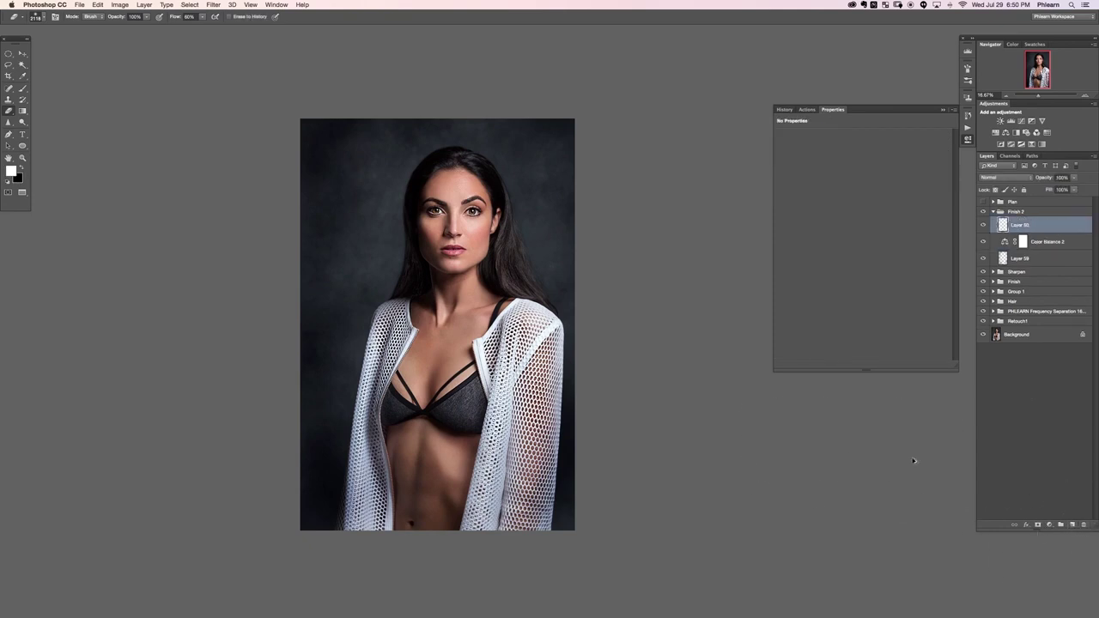
key(super+alt+shift+e)
Step: Save the document in windowed view, and return to the full-screen view
key(f)
key(f)
key(super+s)
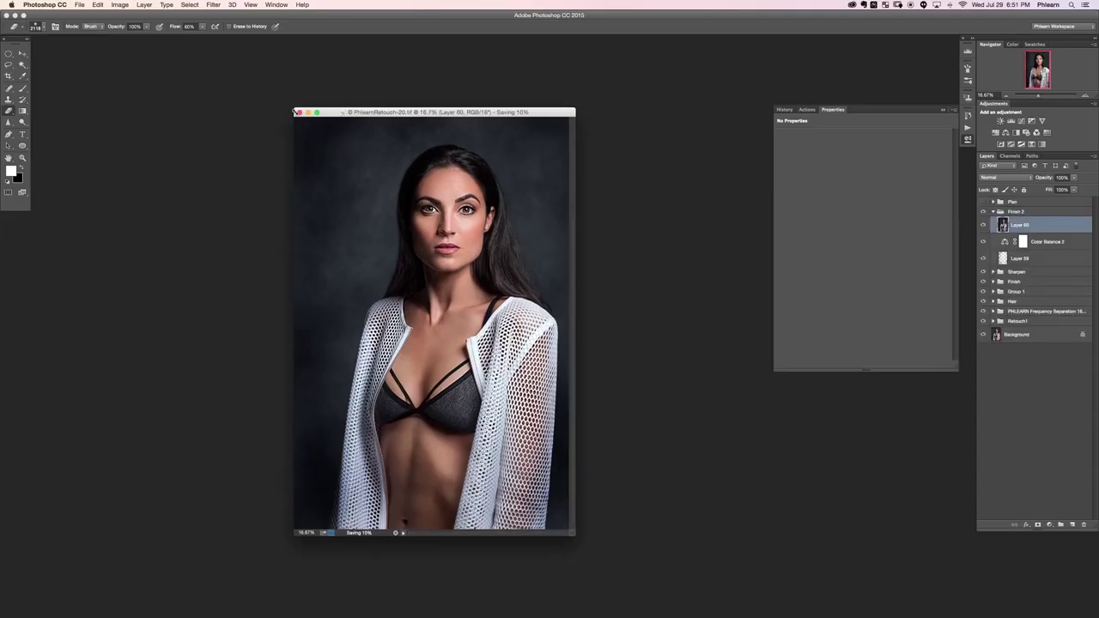
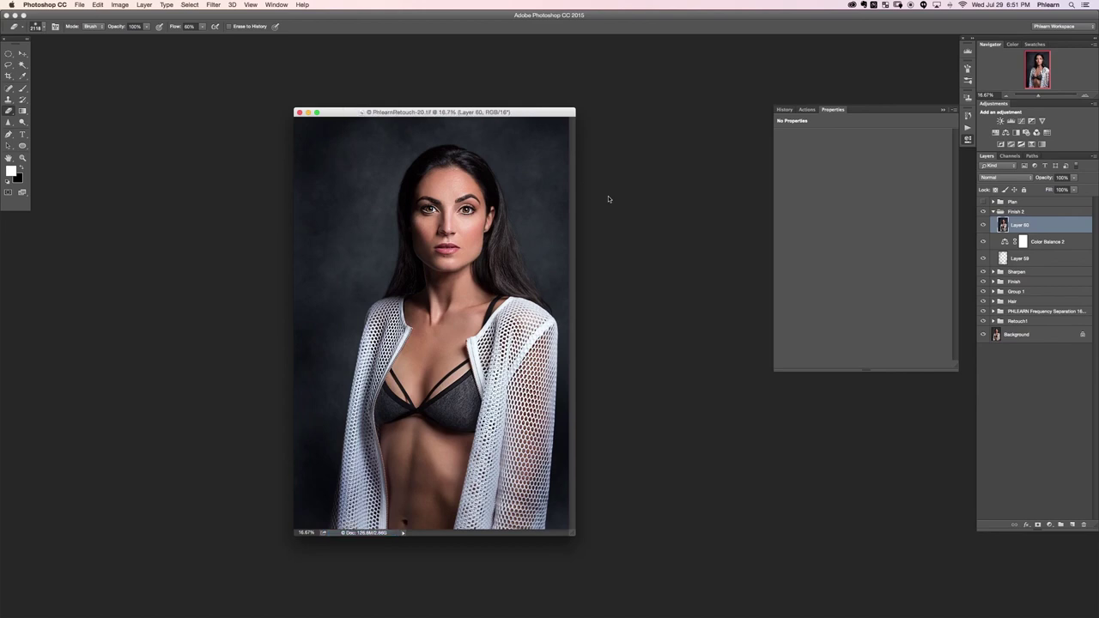
key(f)
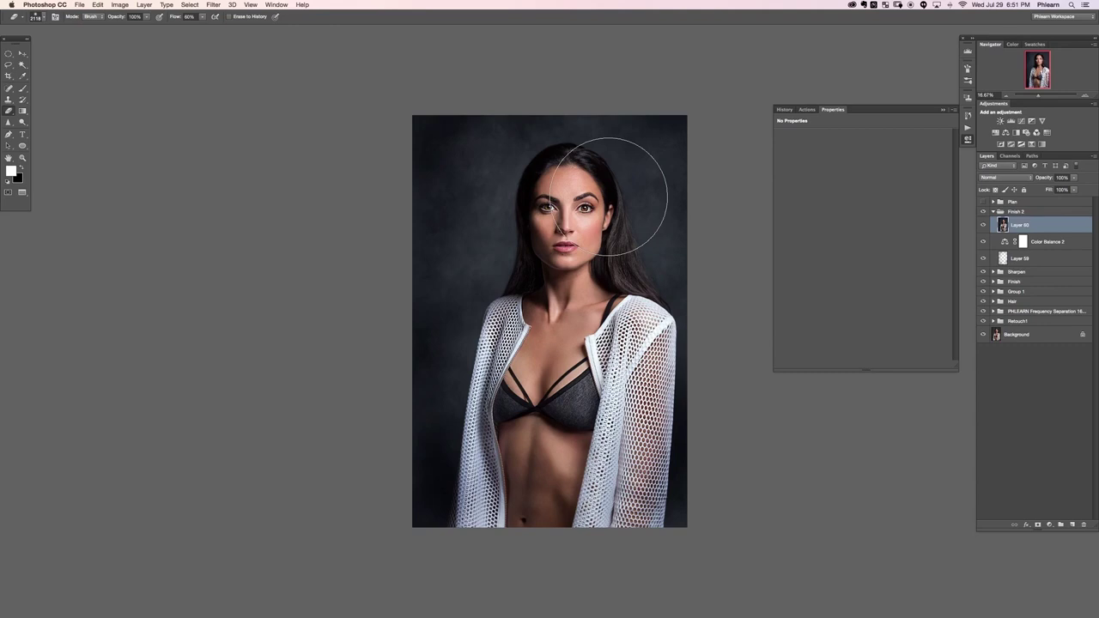
Step: Start Field Blur on the merged layer, add an Iris Blur and move its center onto the face
key(super+plus)
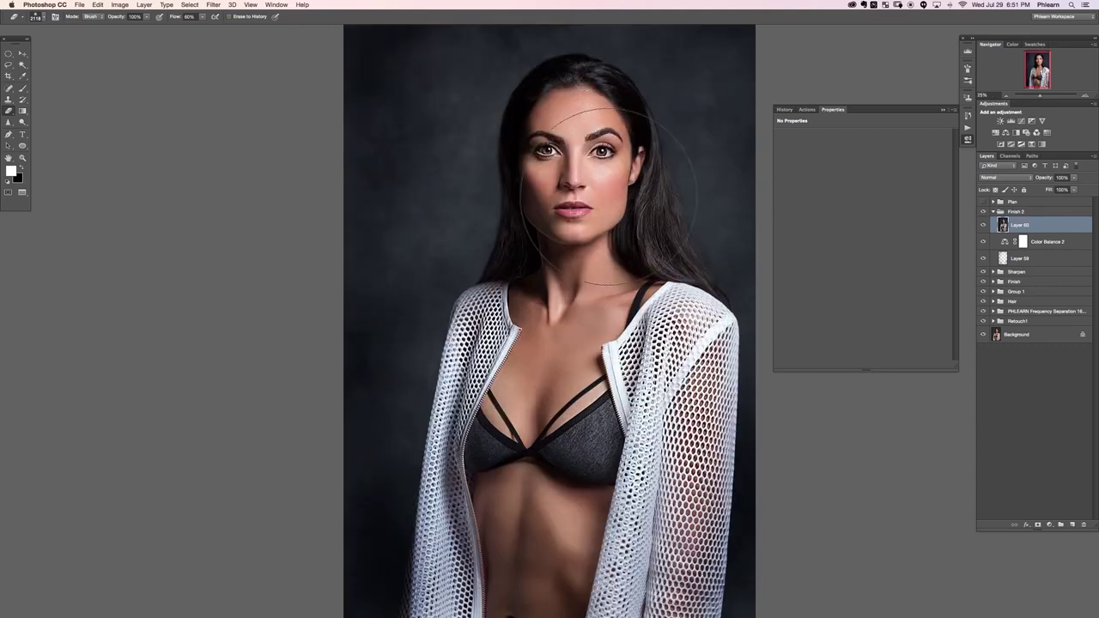
key(super+minus)
mouse_move(451, 350)
mouse_down()
mouse_move(265, 356)
mouse_move(305, 336)
mouse_up()
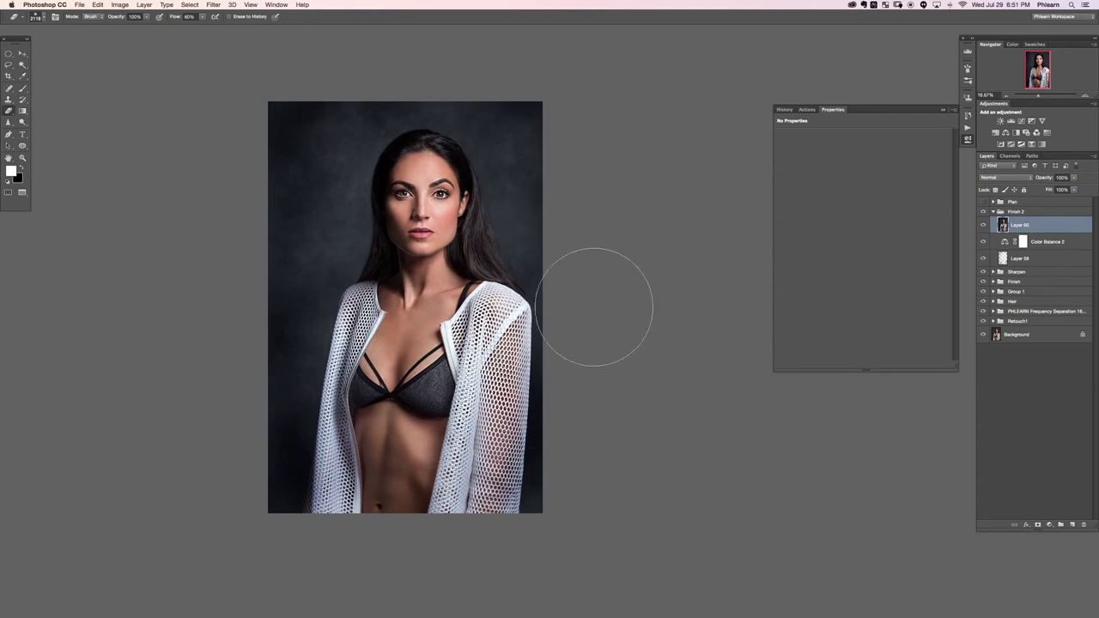
click(212, 5)
mouse_move(230, 108)
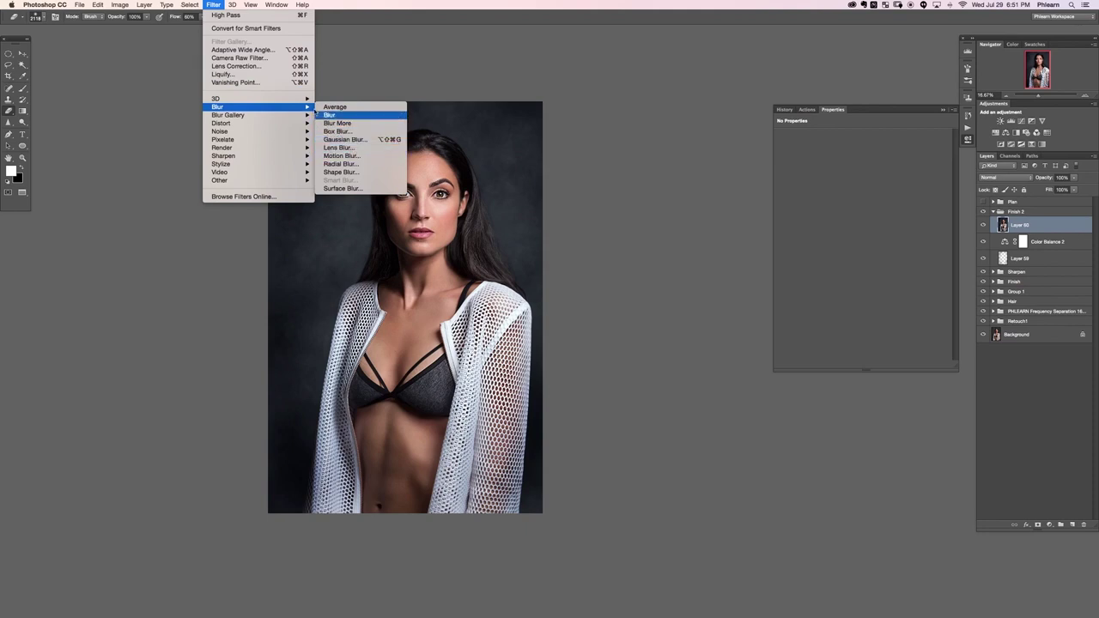
mouse_move(306, 115)
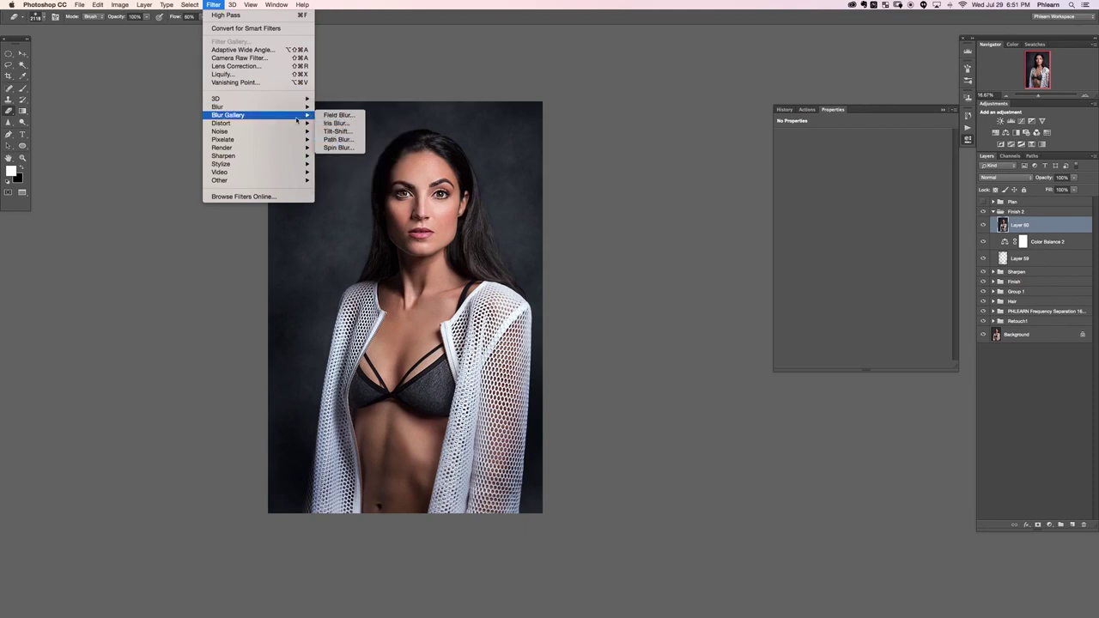
click(347, 118)
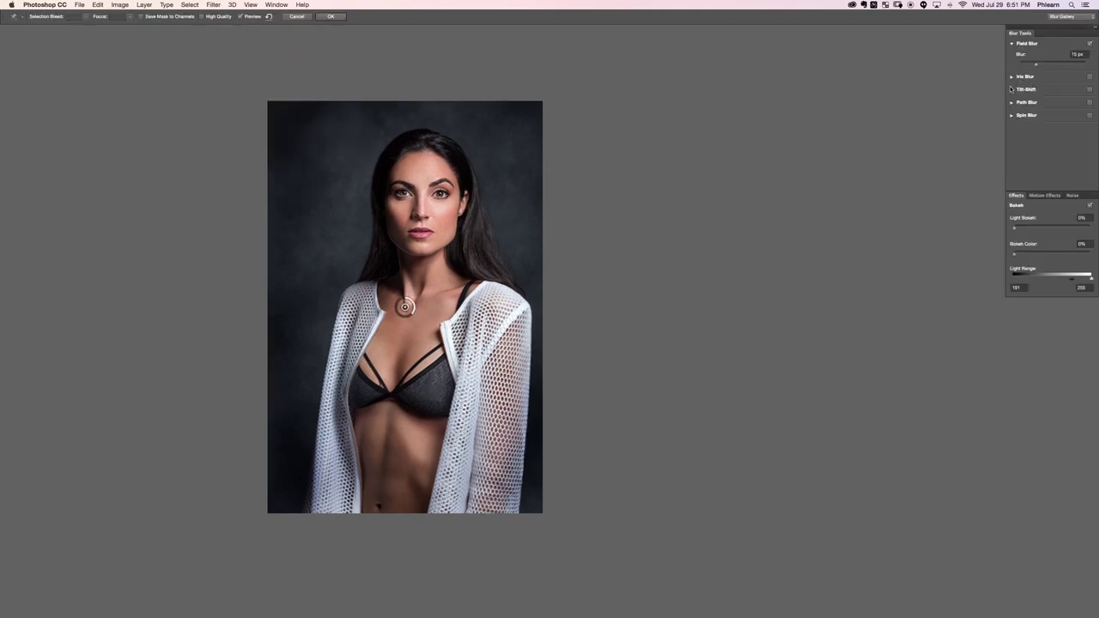
click(1015, 78)
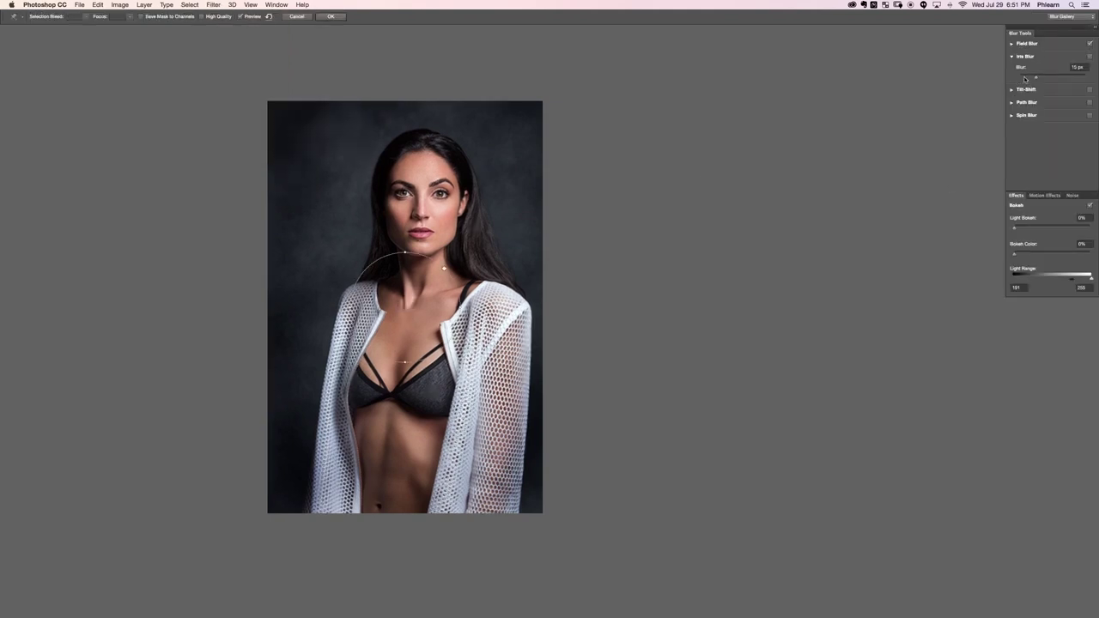
drag(405, 311, 423, 198)
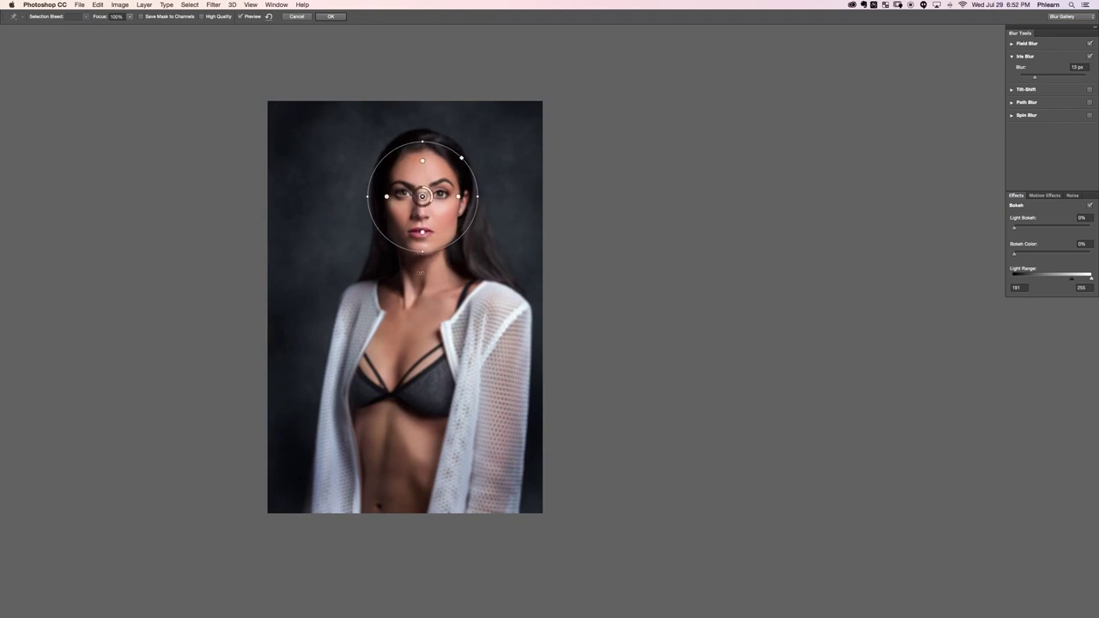
Step: Enlarge the Iris Blur ellipse around the head and chest, and fine-adjust its center between the eyes
drag(423, 253, 421, 343)
drag(478, 196, 533, 196)
drag(423, 345, 423, 423)
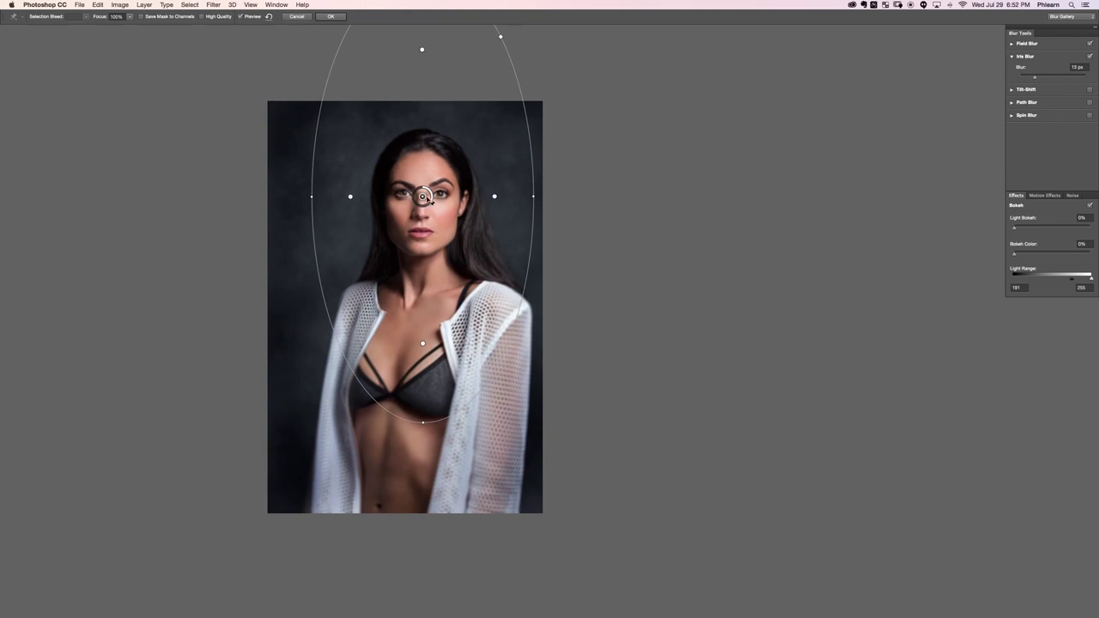
mouse_move(424, 198)
mouse_down()
mouse_move(416, 243)
mouse_move(422, 193)
mouse_up()
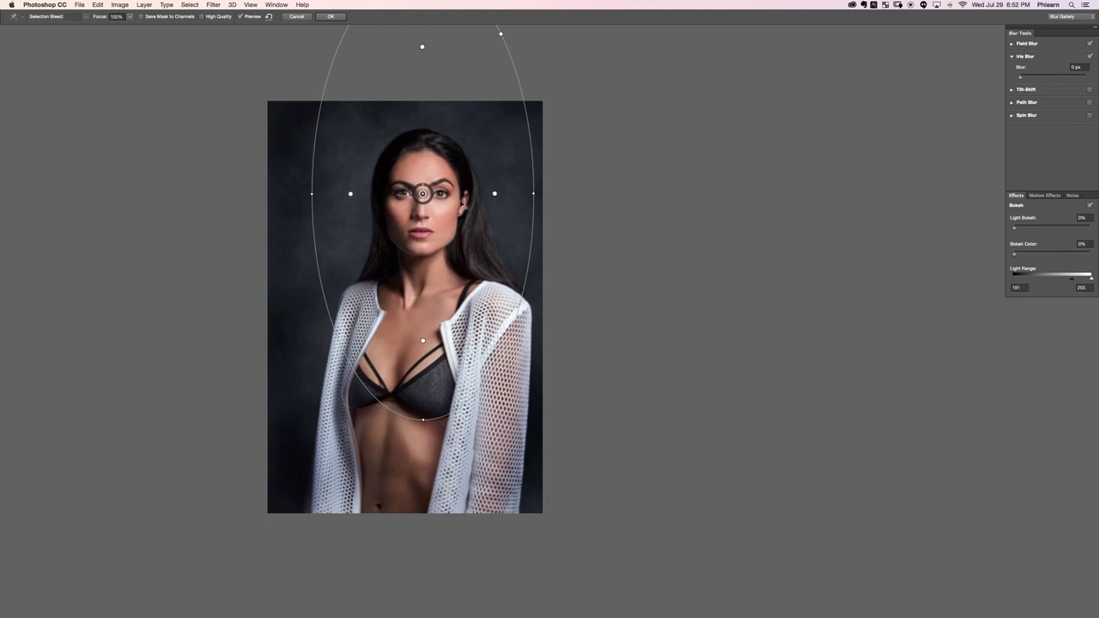
Step: Widen the sharp zone, set the blur to 14 px and extend the ellipse beyond the image's sides and bottom edge
drag(494, 195, 508, 196)
drag(427, 187, 435, 201)
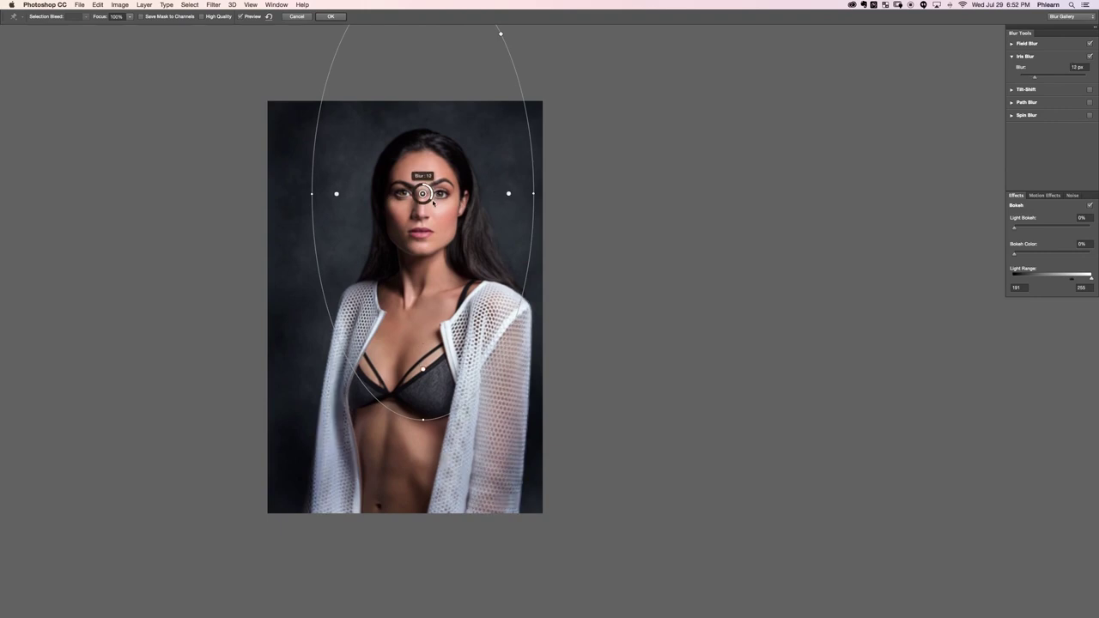
drag(423, 420, 421, 504)
drag(541, 195, 620, 189)
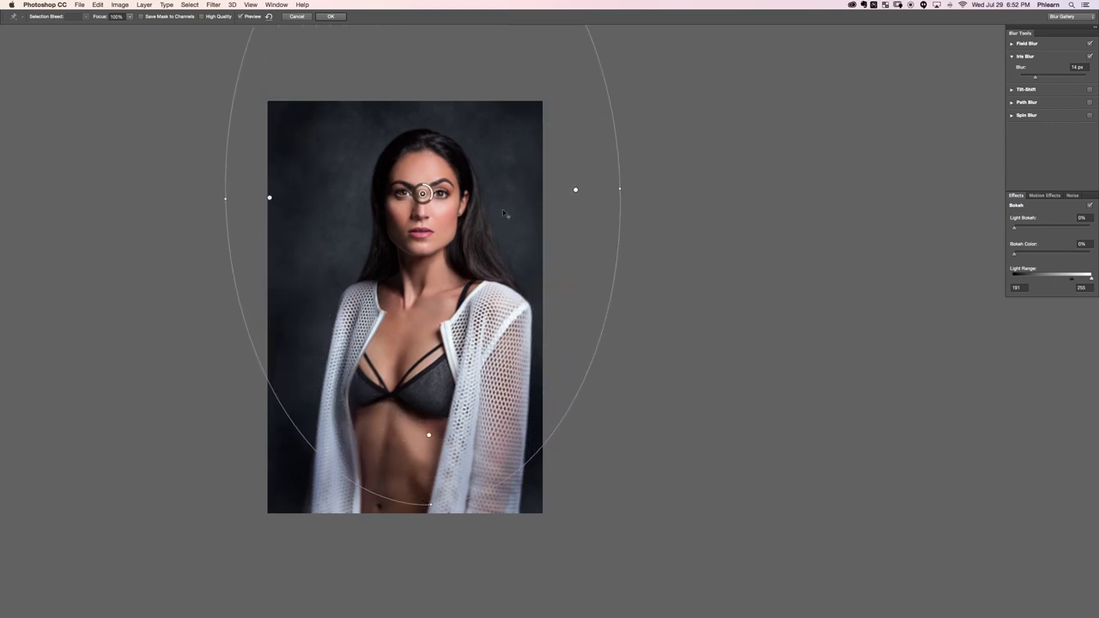
drag(268, 197, 287, 198)
drag(429, 505, 422, 569)
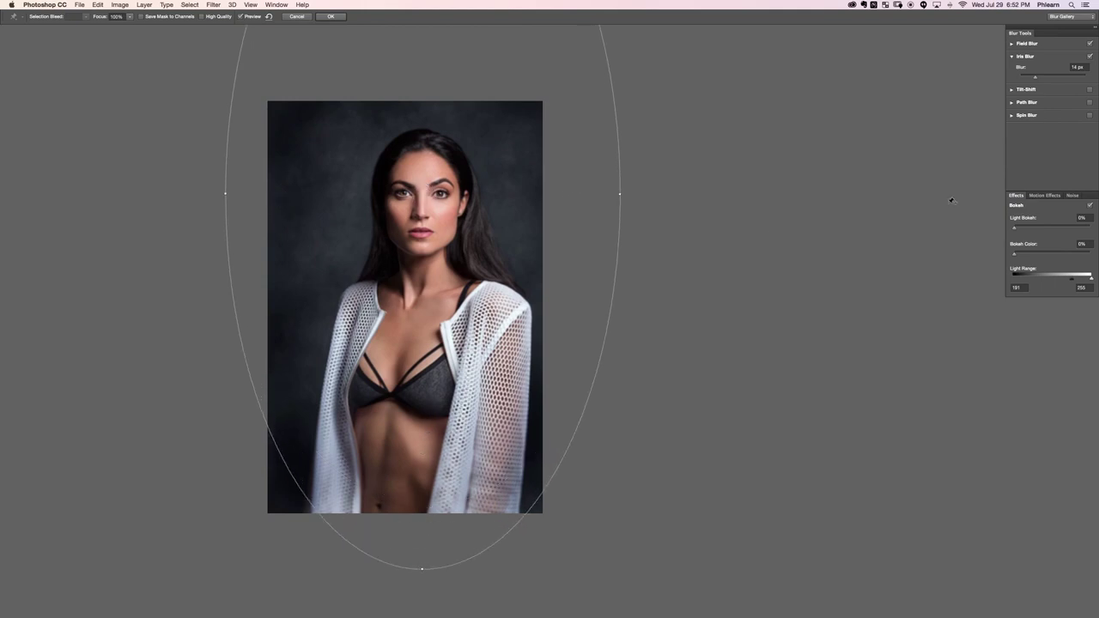
Step: Shrink the sharp zone using a 257 px test blur, recenter the iris, reduce the blur to 7 px and apply the filter
drag(1037, 77, 1072, 79)
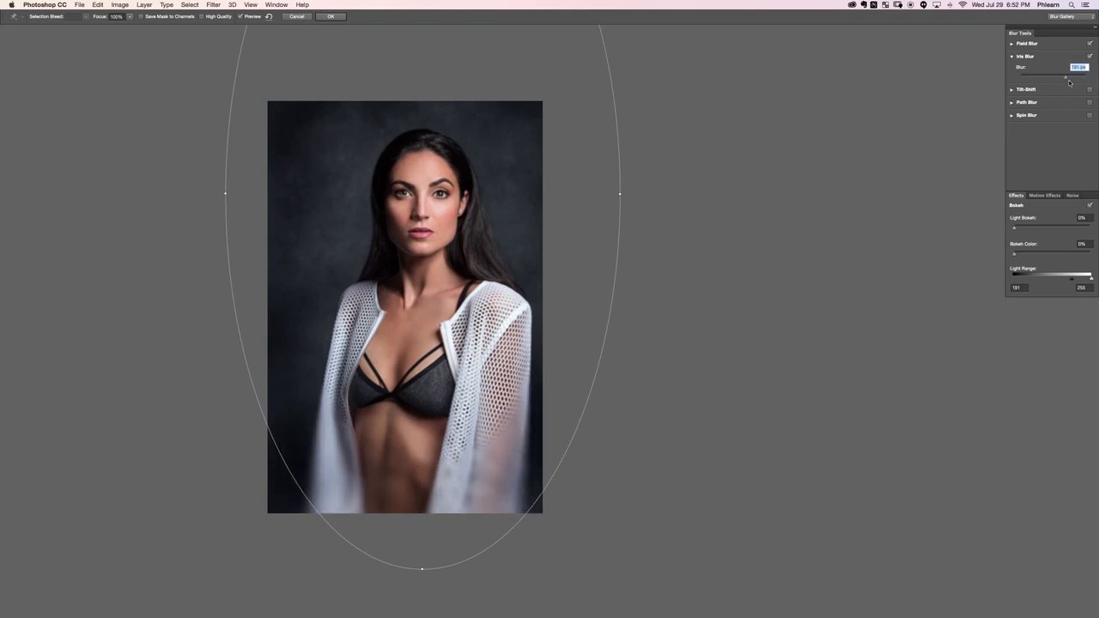
drag(430, 453, 390, 337)
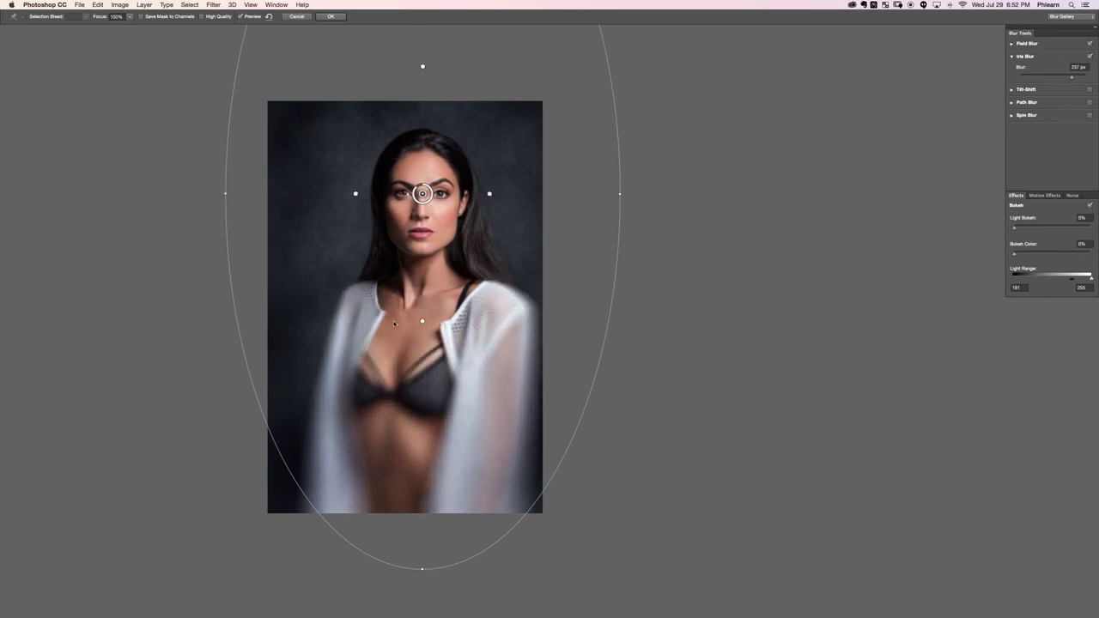
drag(621, 194, 626, 196)
mouse_move(423, 199)
mouse_down()
mouse_move(413, 275)
mouse_move(425, 195)
mouse_up()
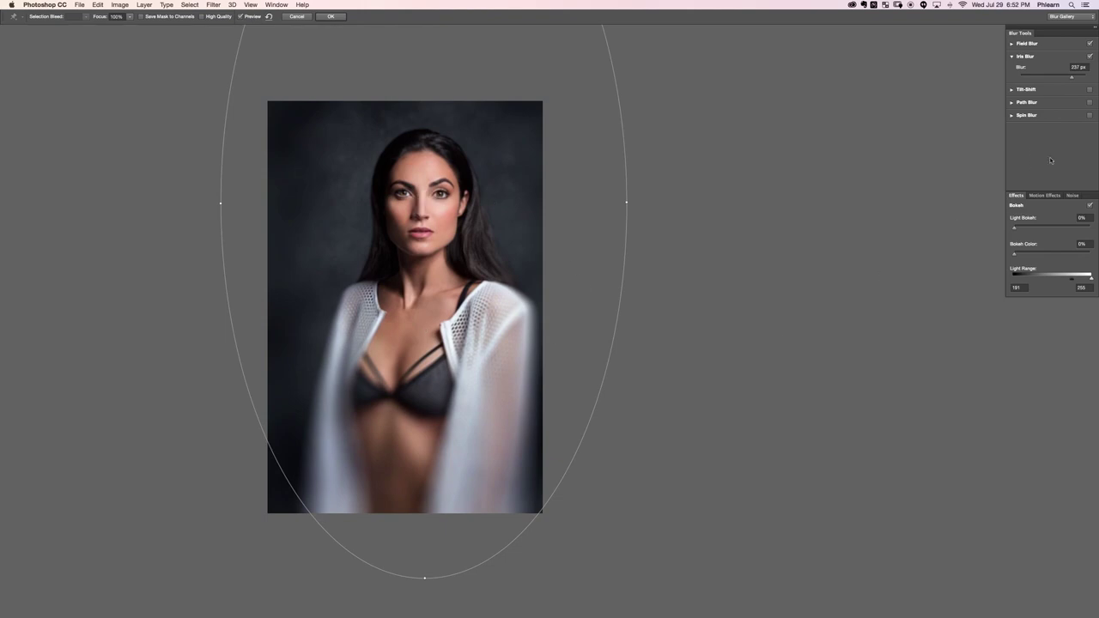
drag(1042, 75, 1023, 79)
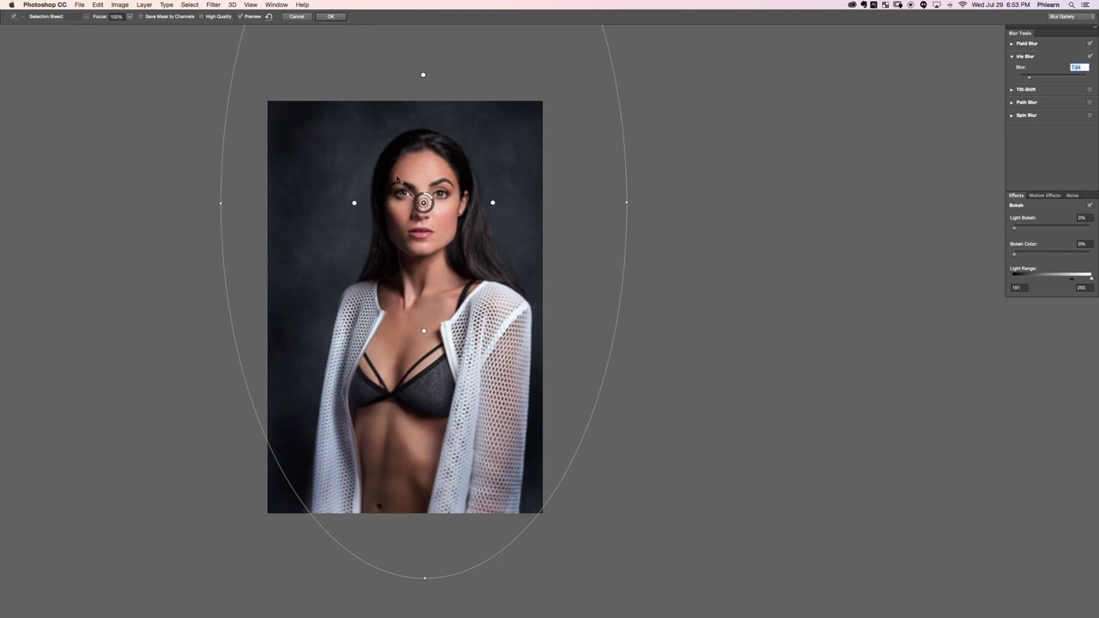
click(335, 17)
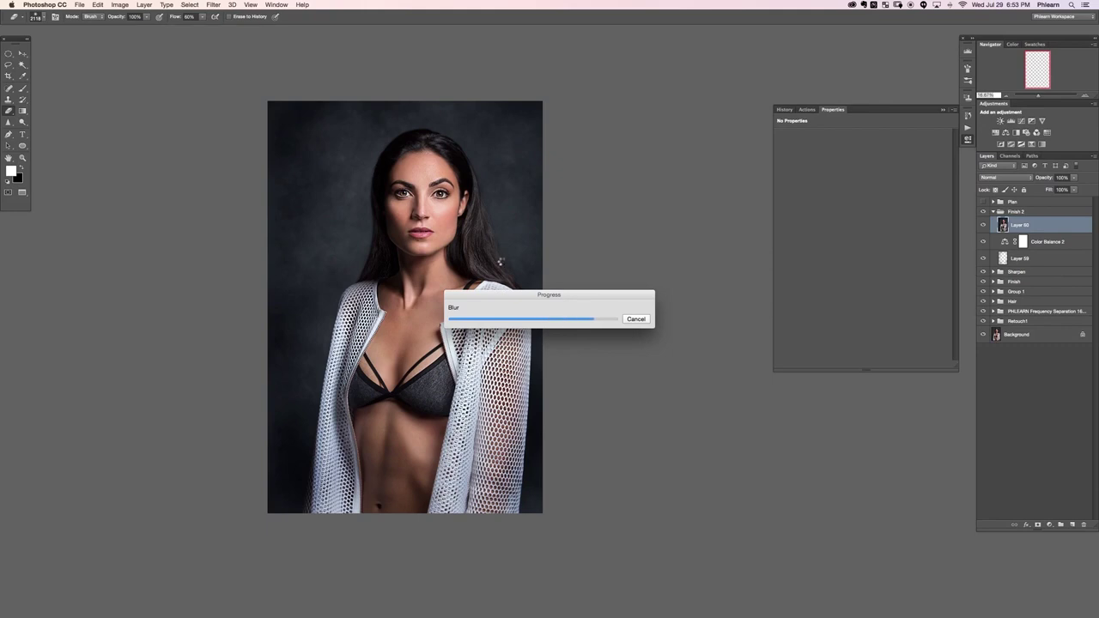
Step: Compare the portrait with the blurred merged layer hidden and shown
click(984, 226)
click(983, 226)
click(984, 226)
click(984, 226)
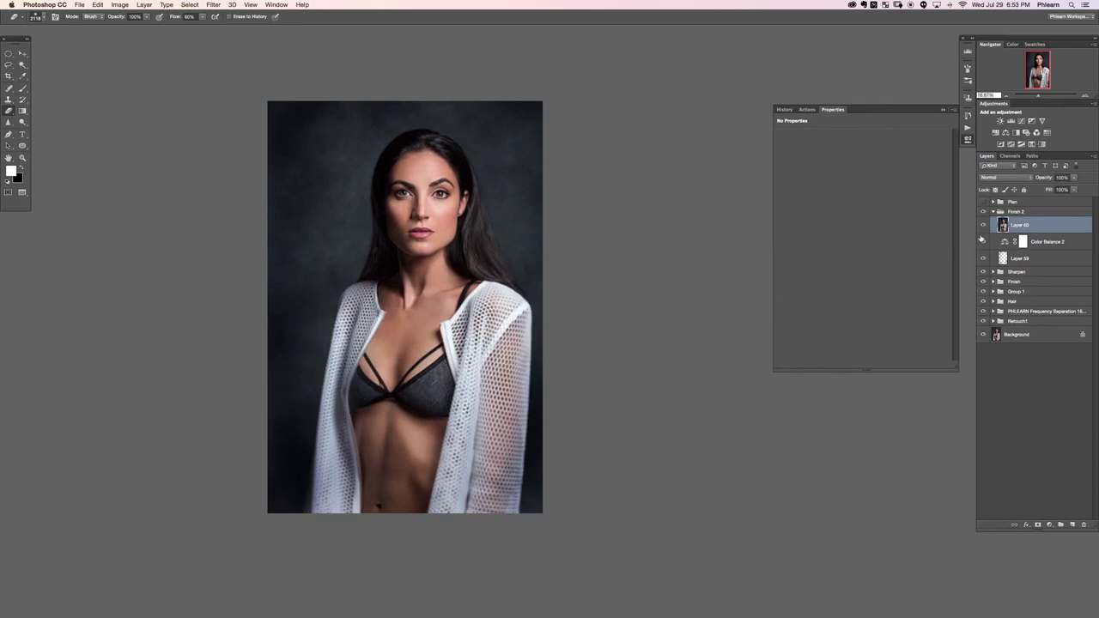
Step: Start a new Iris Blur on the merged layer without Field Blur, center it on the face and stretch the ellipse past the image's sides
click(214, 5)
mouse_move(267, 115)
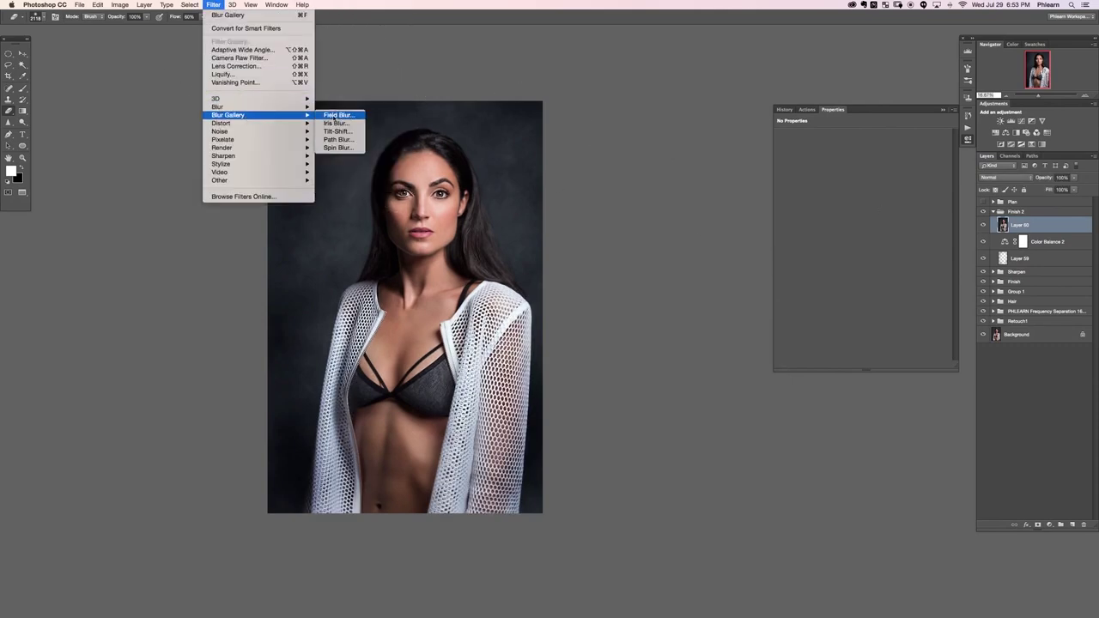
click(336, 123)
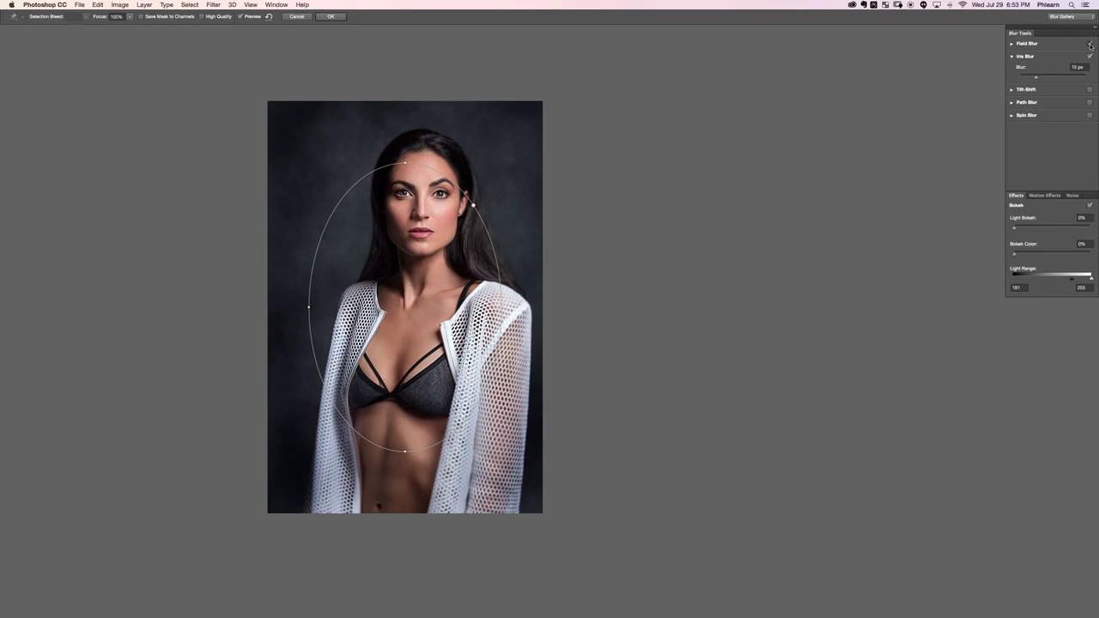
drag(405, 307, 424, 194)
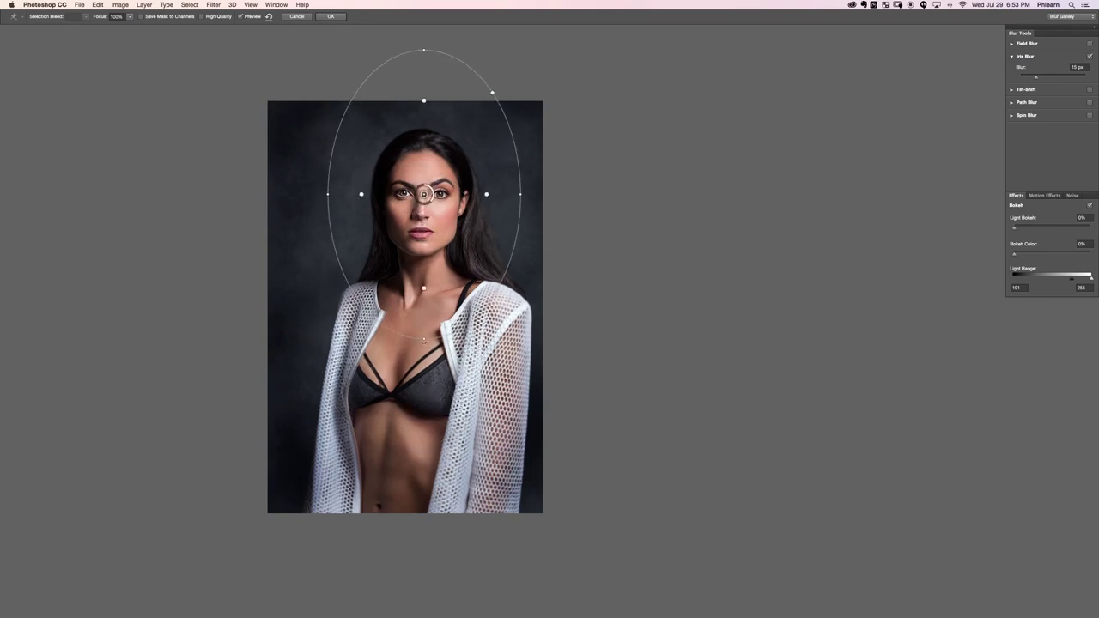
drag(424, 290, 410, 496)
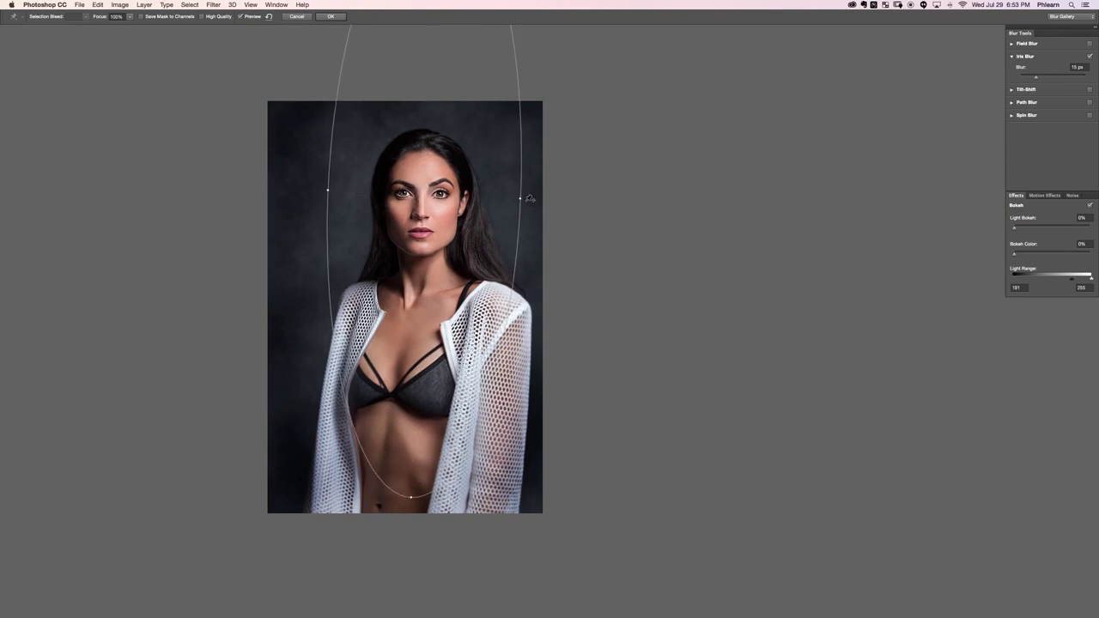
drag(530, 199, 611, 188)
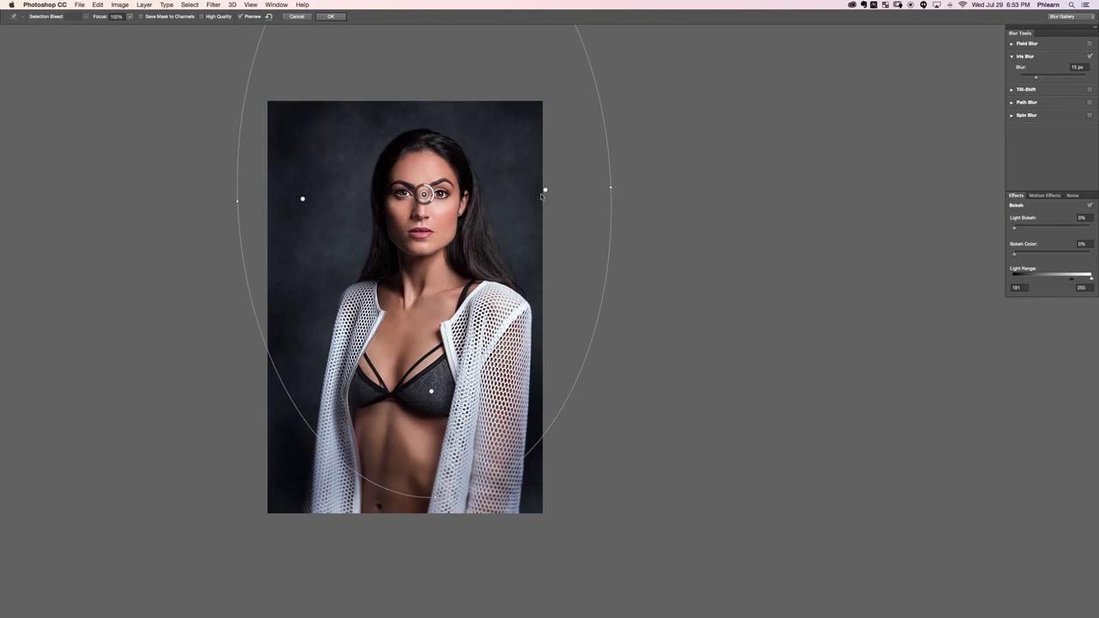
Step: Extend the ellipse to the image's bottom edge and shrink the sharp zone around the face, using a stronger blur as a preview
drag(543, 192, 505, 194)
drag(436, 498, 417, 516)
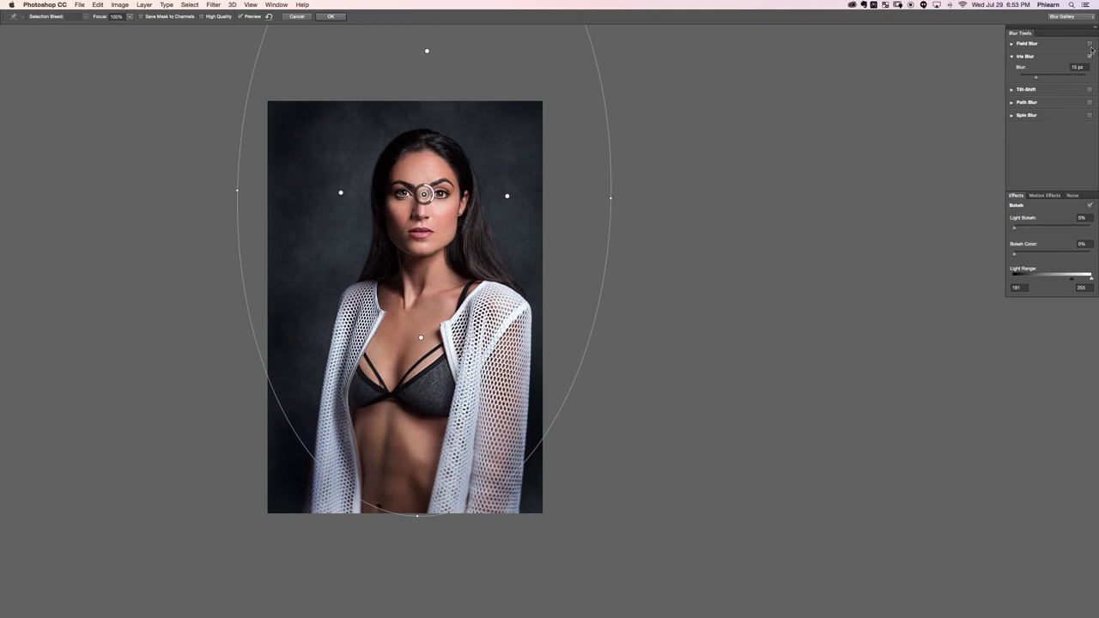
drag(1050, 79, 1055, 79)
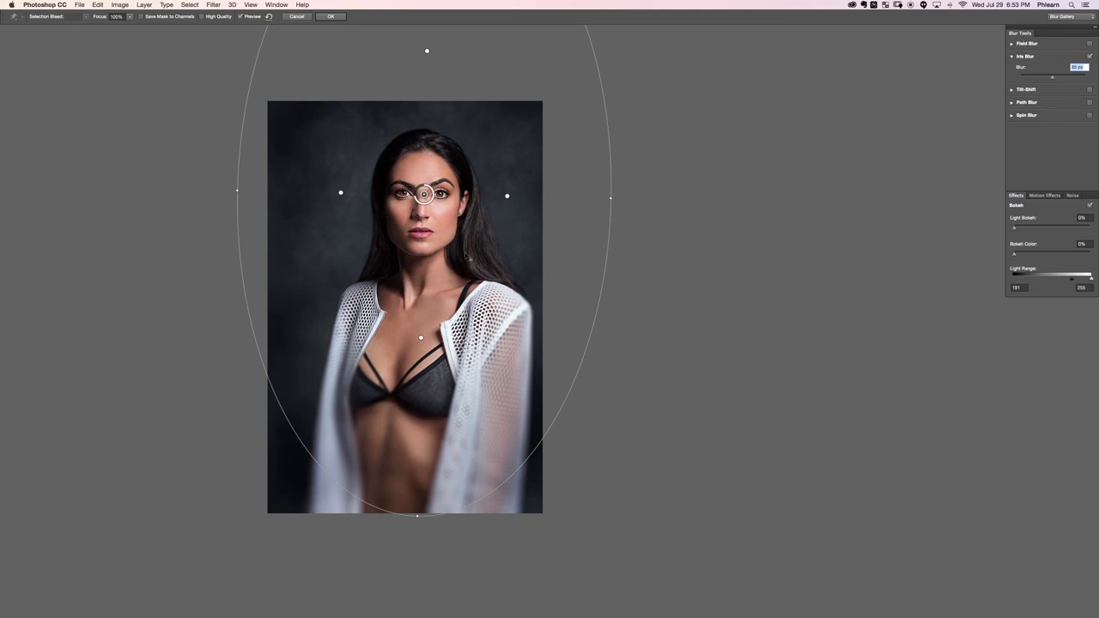
drag(421, 338, 417, 253)
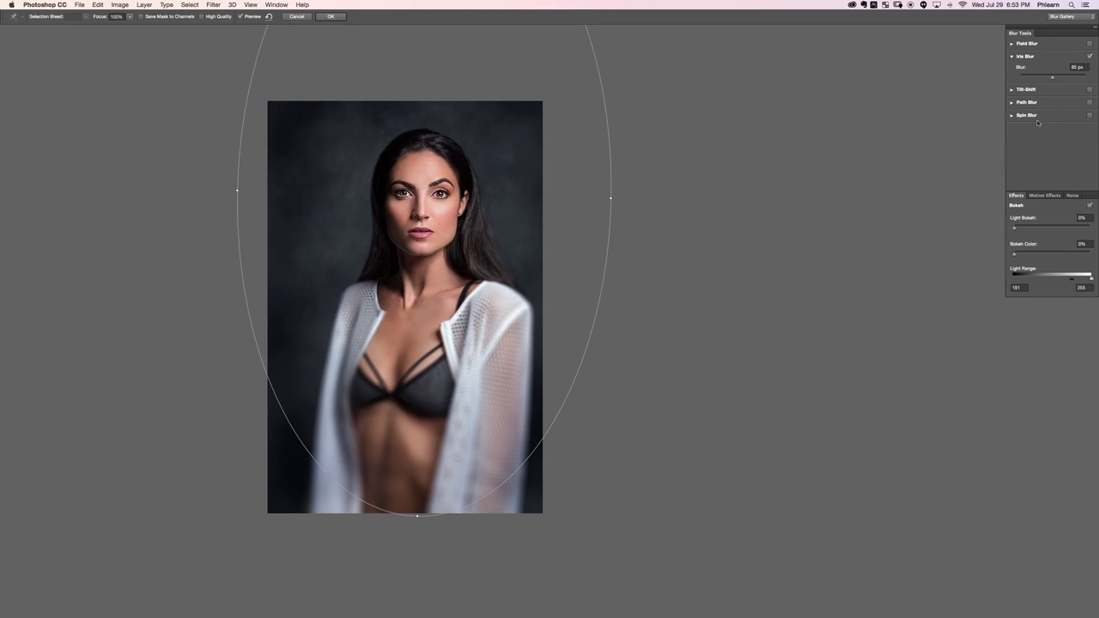
Step: Lower the Iris Blur to 7 px, fine-tune the amount in small increments and apply the filter
drag(1086, 67, 1046, 66)
text(0)
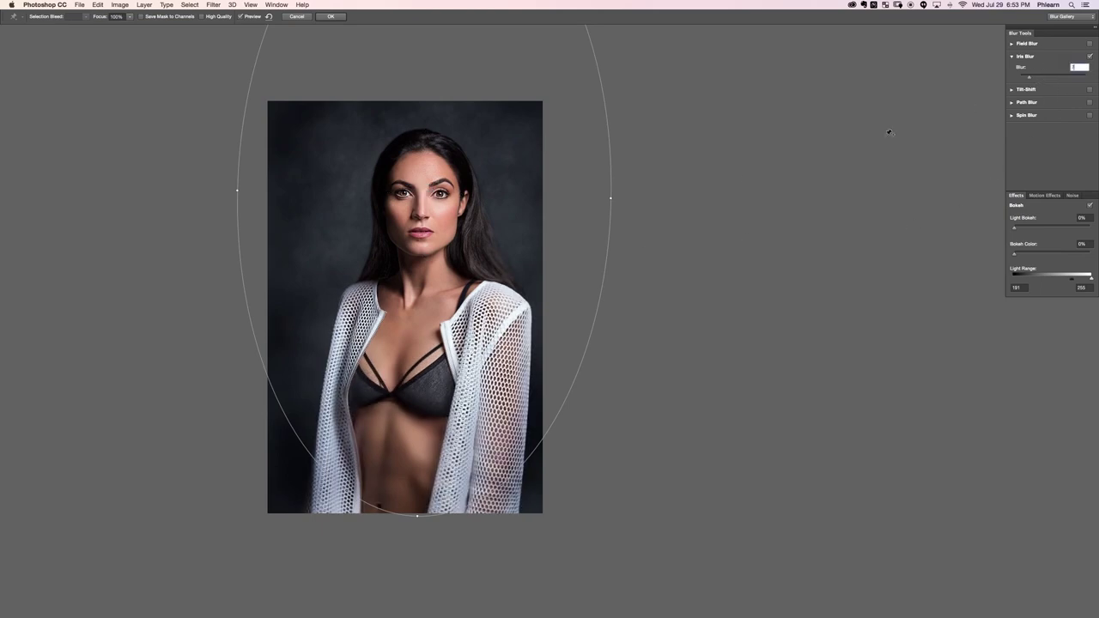
key(Up)
key(Up)
key(Up)
key(Down)
key(Down)
key(Down)
key(Down)
key(Down)
click(331, 16)
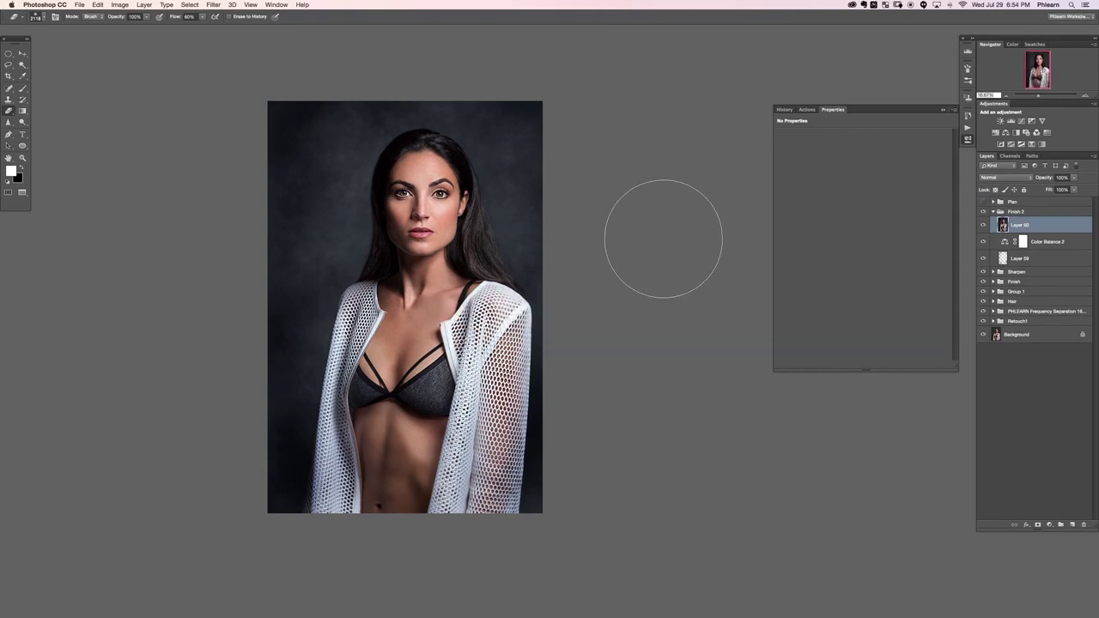
Step: Inspect the face up close with the Iris-blurred merged layer hidden and shown
key(super+plus)
drag(536, 391, 562, 410)
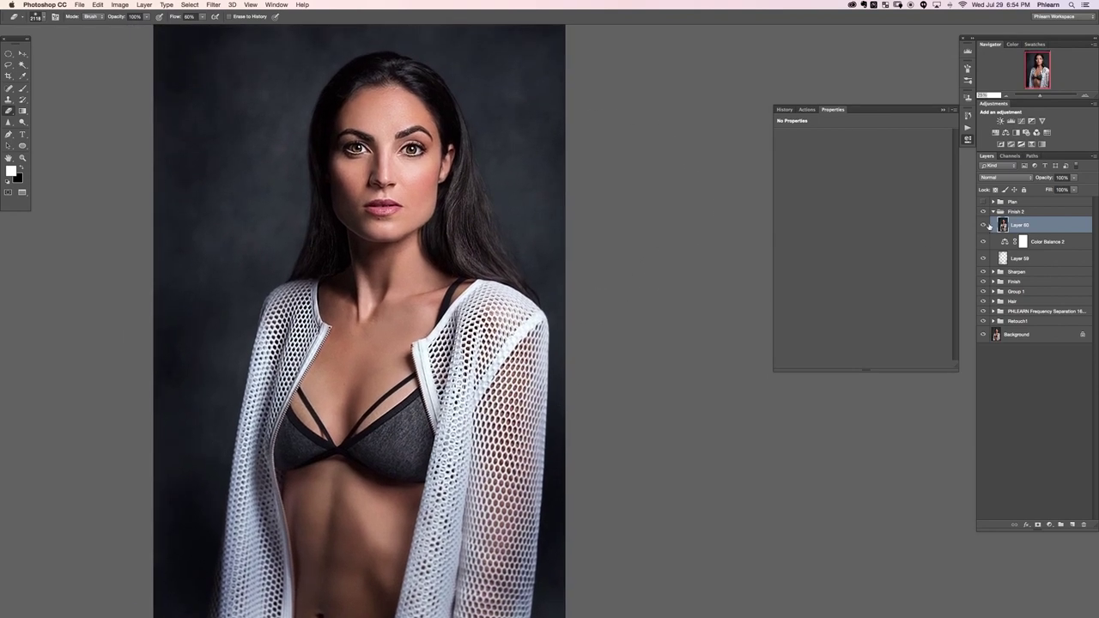
key(super+equal)
key(super+equal)
key(super+plus)
drag(217, 133, 523, 500)
click(983, 225)
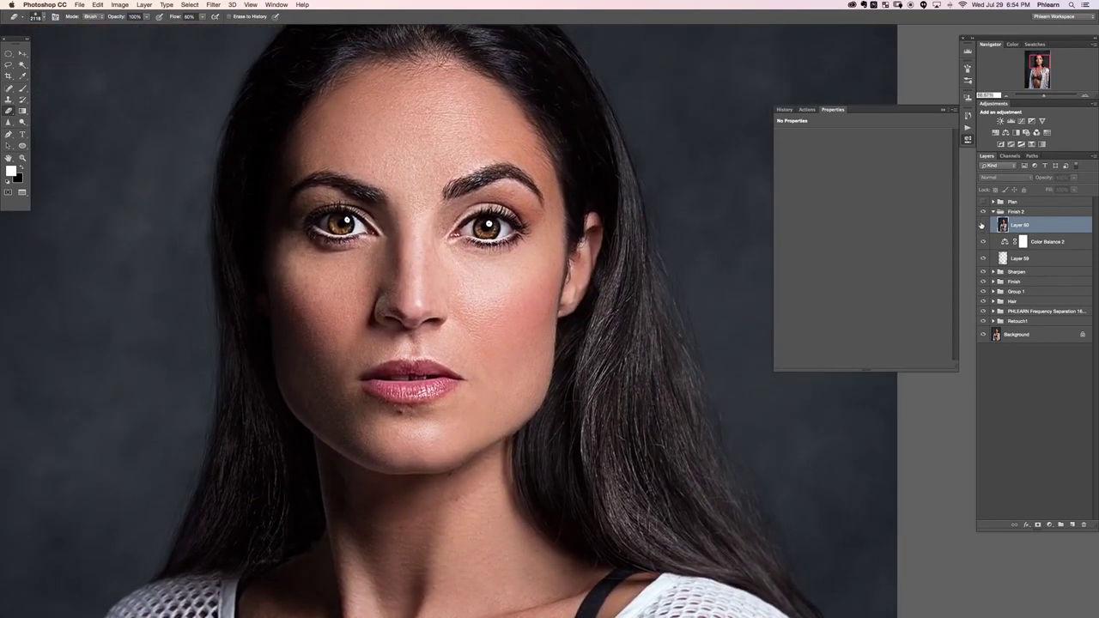
click(983, 226)
Step: Check the blur on the jacket and torso by toggling the merged layer's visibility
key(super+0)
drag(675, 309, 556, 283)
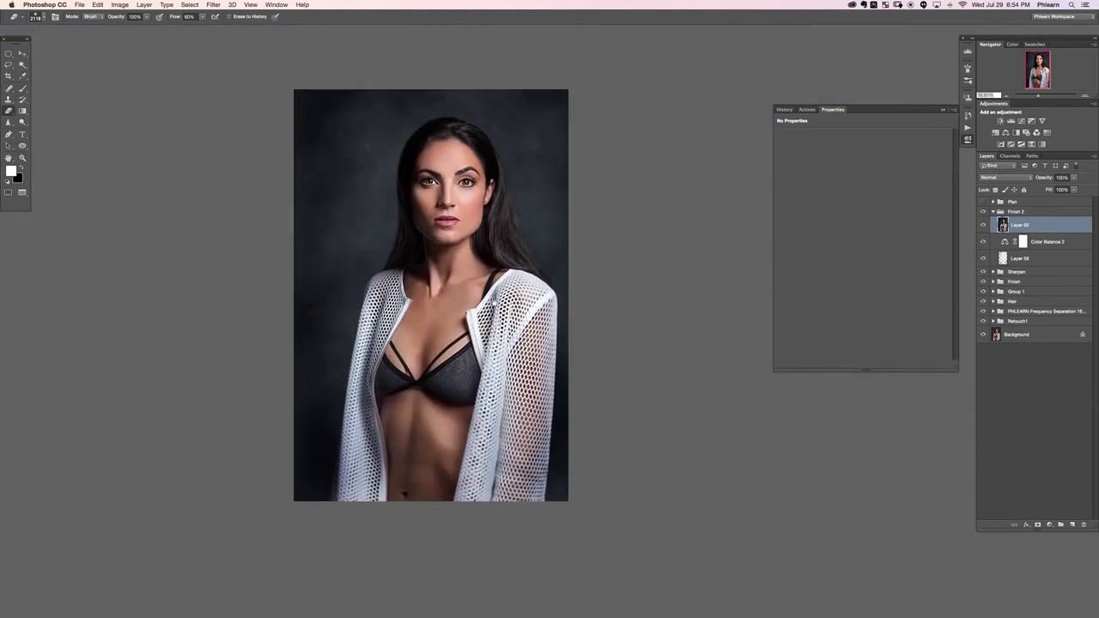
click(985, 227)
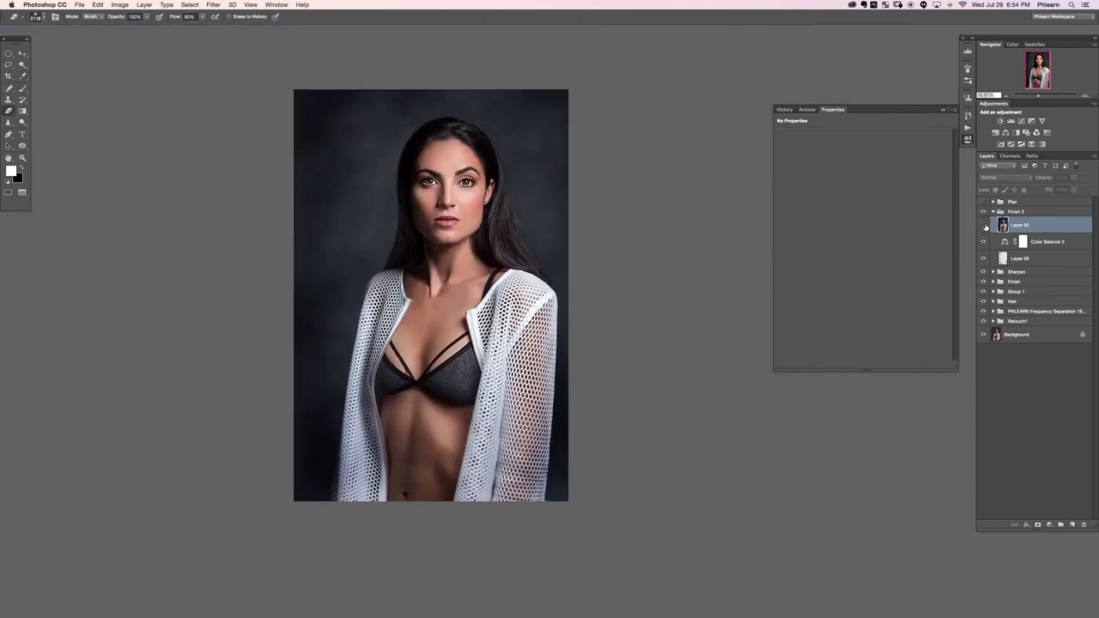
key(super+plus)
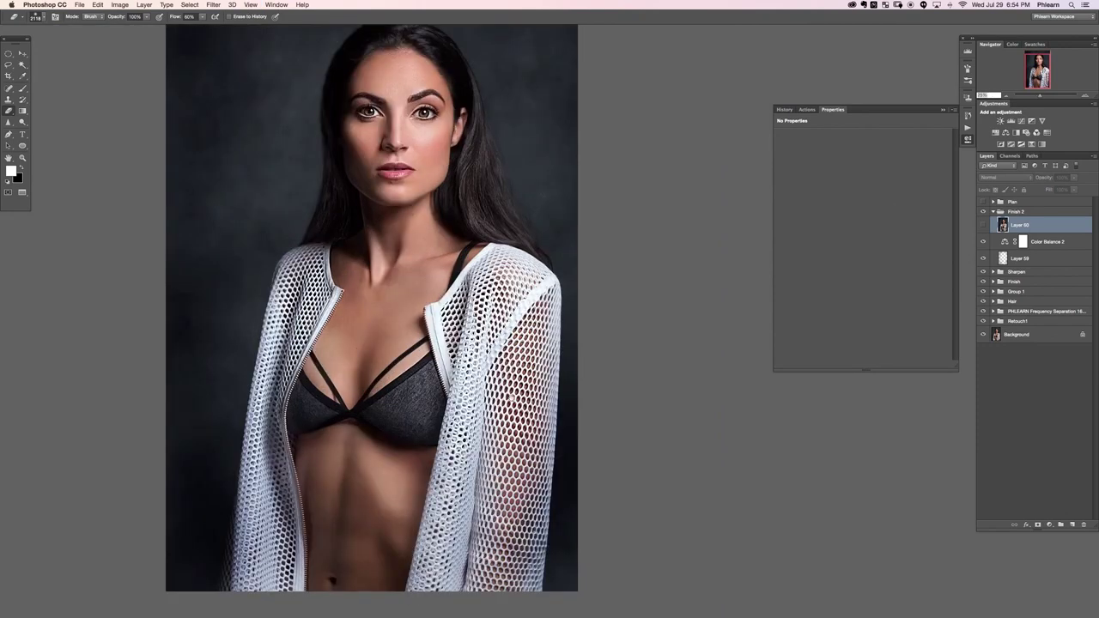
drag(699, 362, 710, 317)
key(super+z)
key(super+comma)
key(super+comma)
key(super+comma)
key(super+comma)
key(super+comma)
key(super+comma)
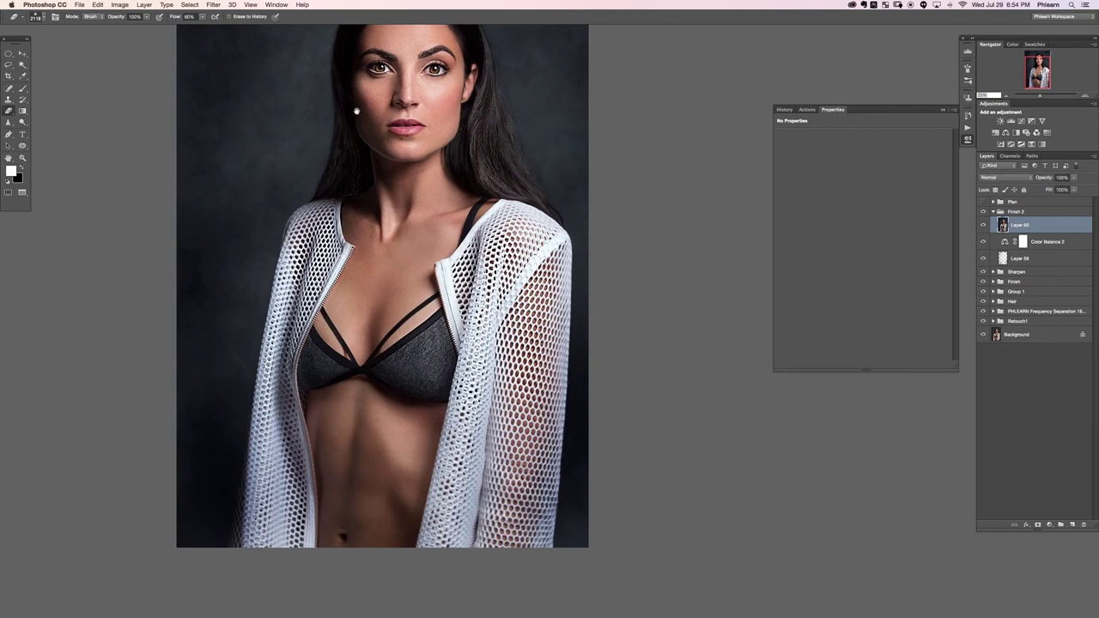
Step: Compare the whole portrait with and without the Iris-blurred merged layer, leaving the layer visible
drag(366, 166, 361, 270)
key(super+minus)
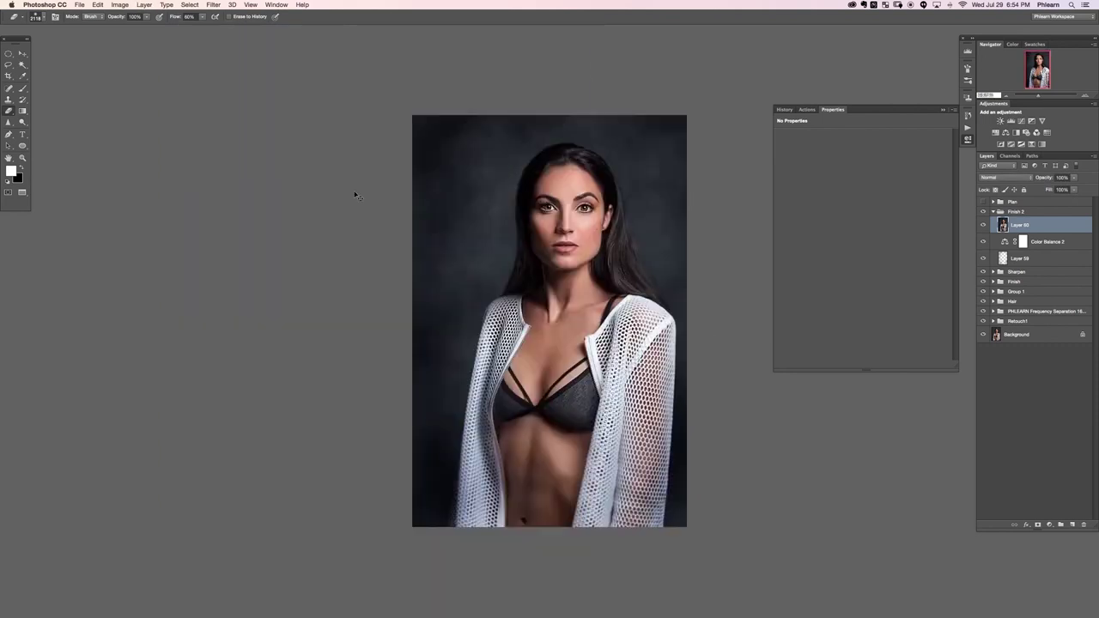
drag(563, 359, 483, 344)
click(984, 225)
click(983, 225)
click(983, 225)
click(983, 228)
scroll(627, 404, right, 2)
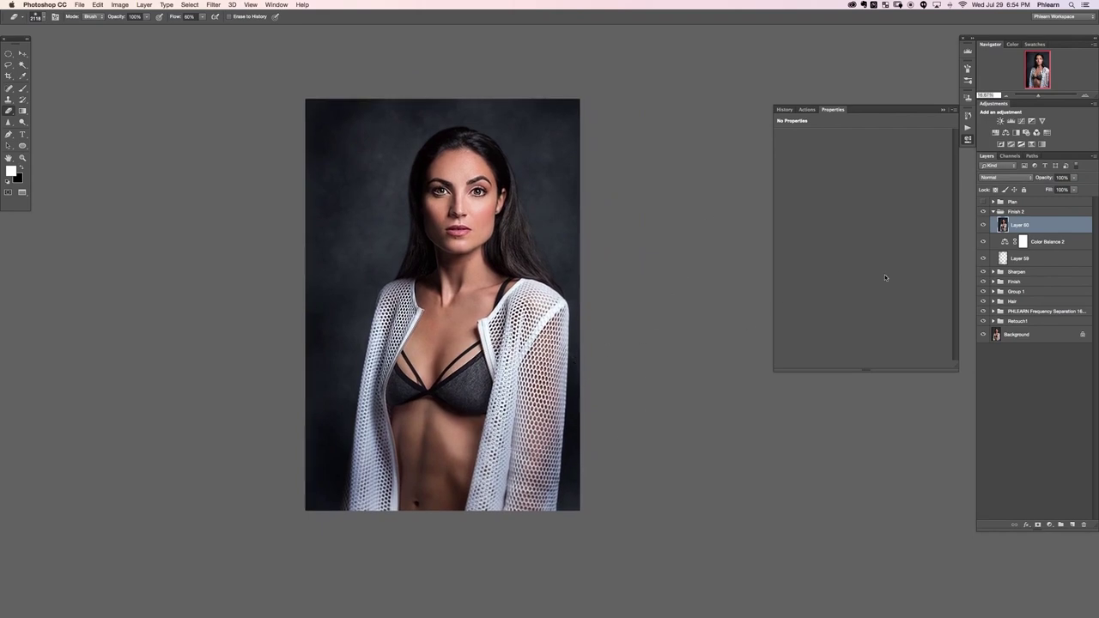
Step: Collapse the Finish 2 group and combine all groups from Finish 2 down to Retouch1 into one new group
click(994, 213)
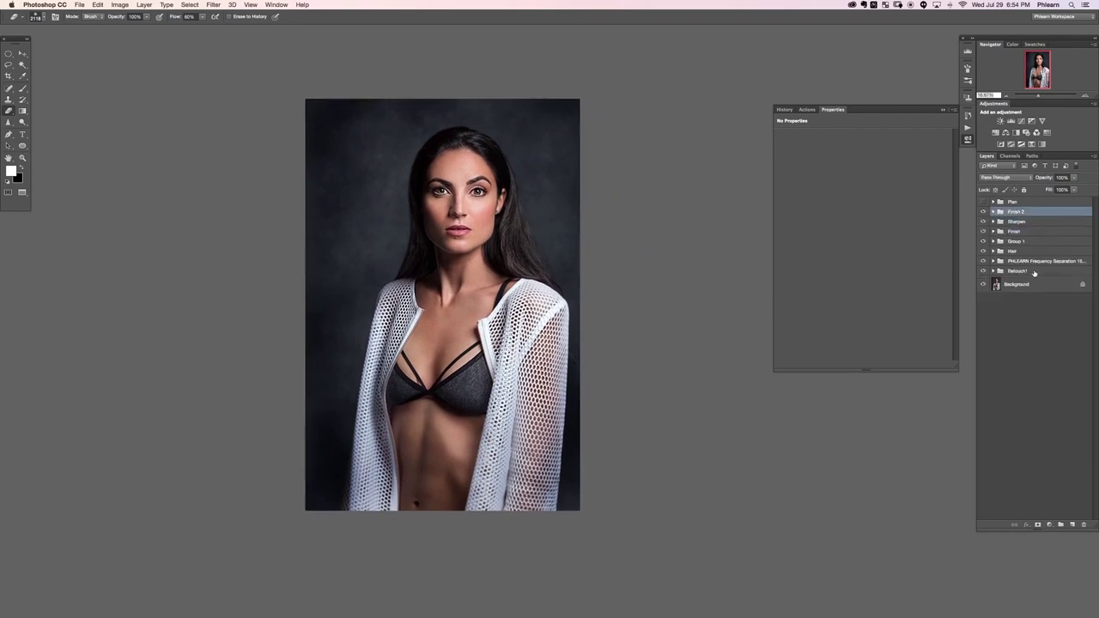
shift+click(1035, 272)
key(ctrl+g)
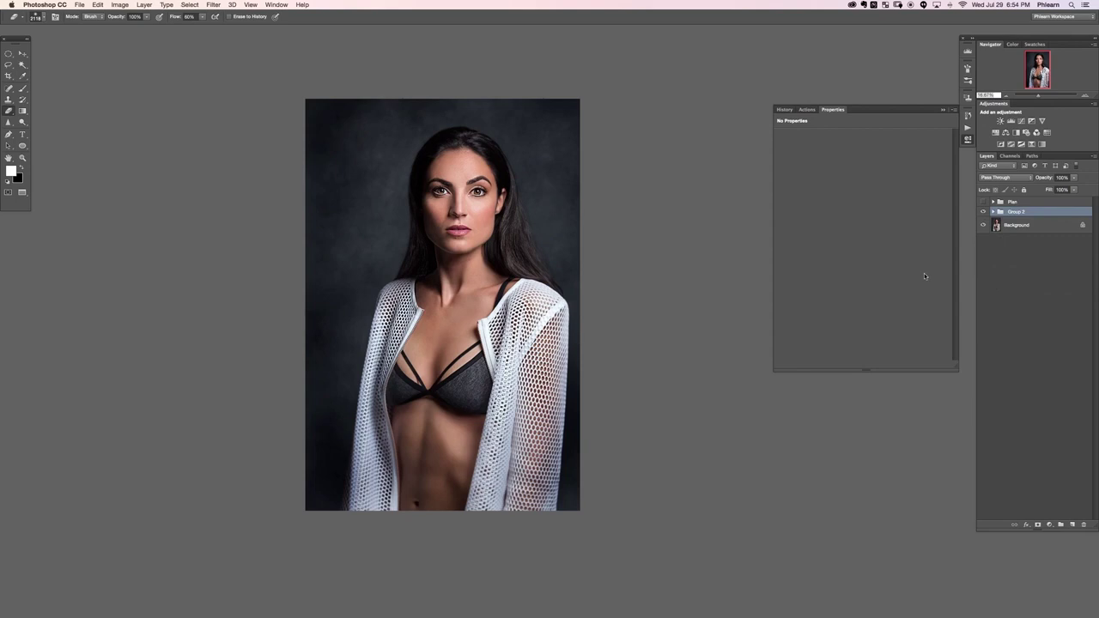
Step: View the portrait fitted to the full screen and toggle the combined group to compare the retouch with the original Background
key(f)
key(f)
key(ctrl+0)
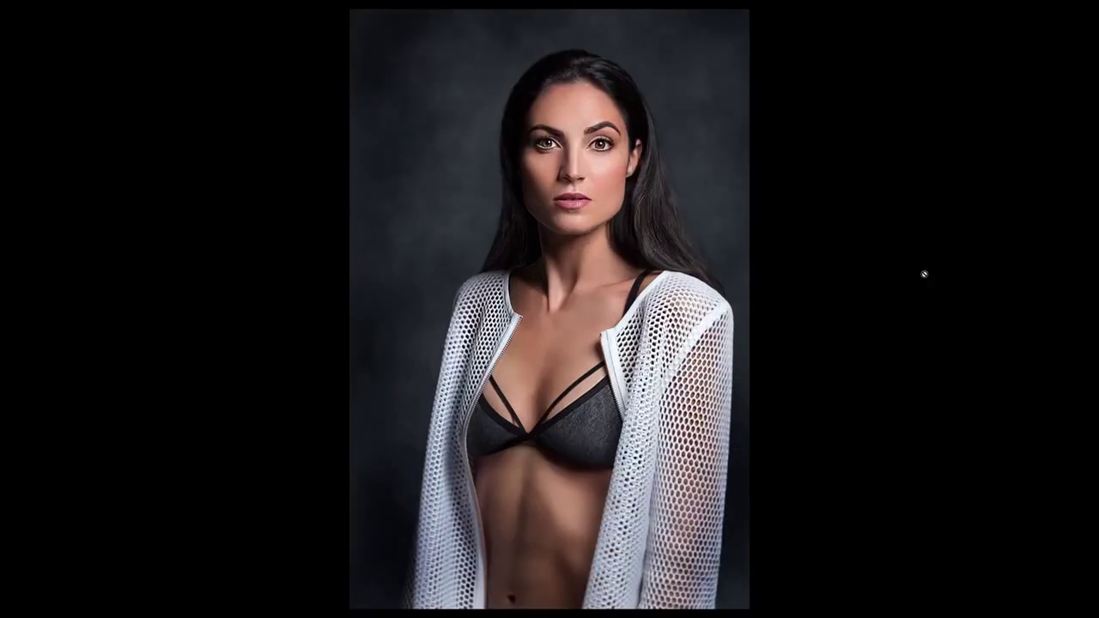
key(ctrl+comma)
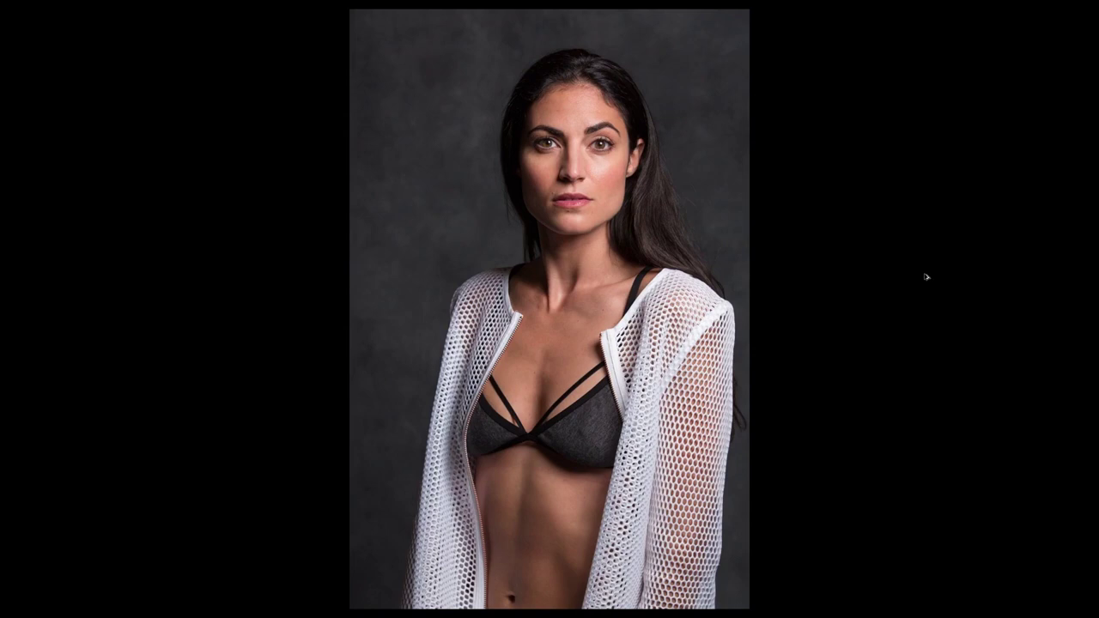
key(ctrl+comma)
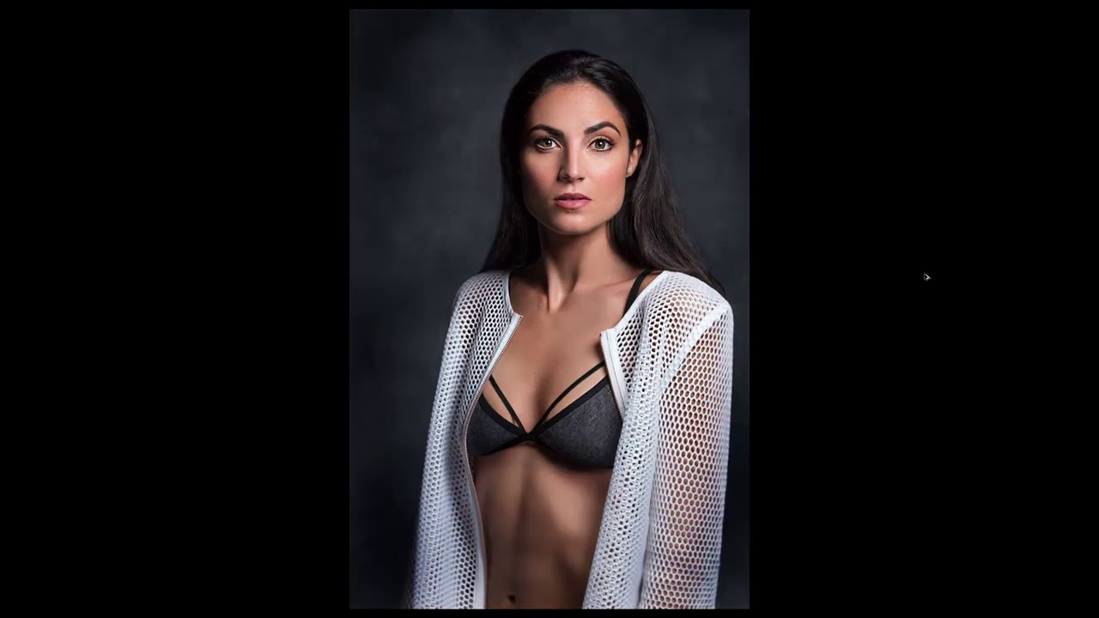
key(ctrl+comma)
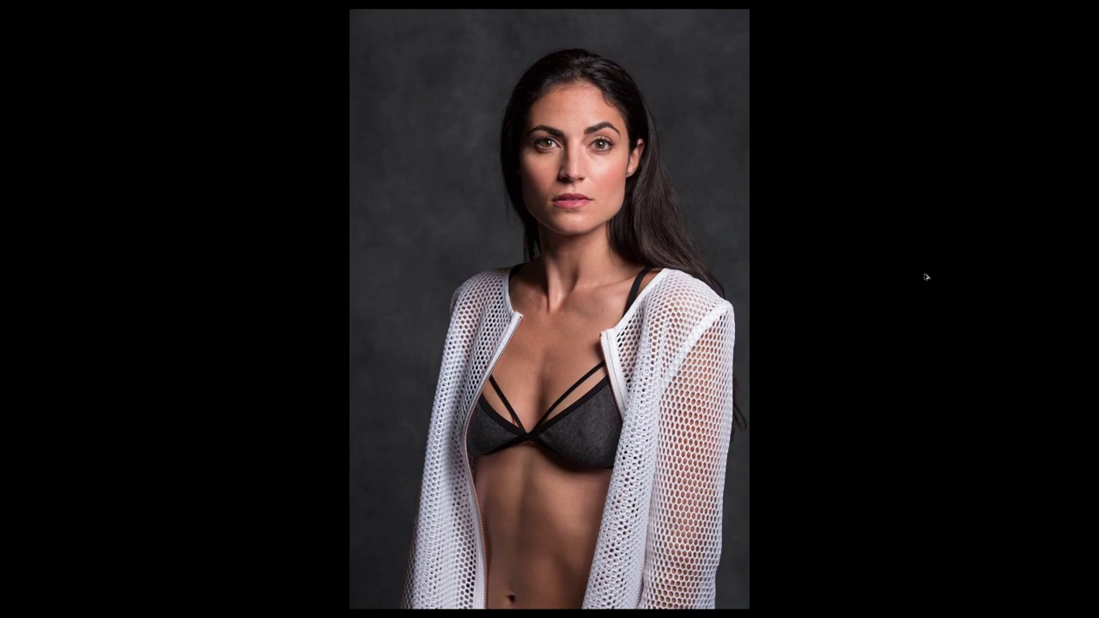
key(ctrl+comma)
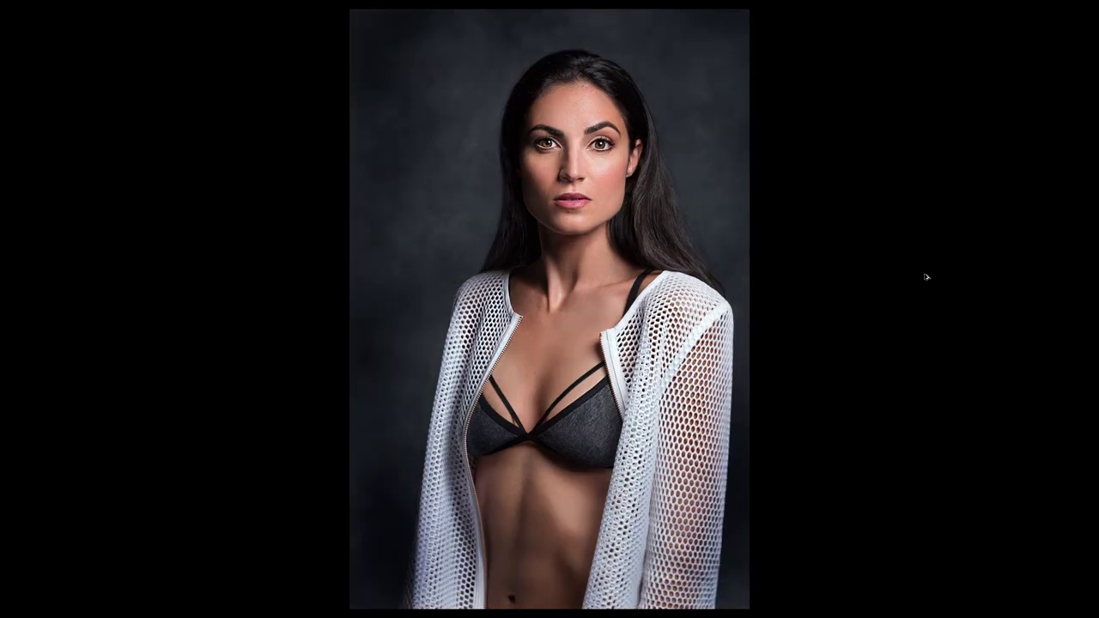
key(ctrl+comma)
key(ctrl+comma)
key(ctrl+comma)
key(ctrl+comma)
key(ctrl+comma)
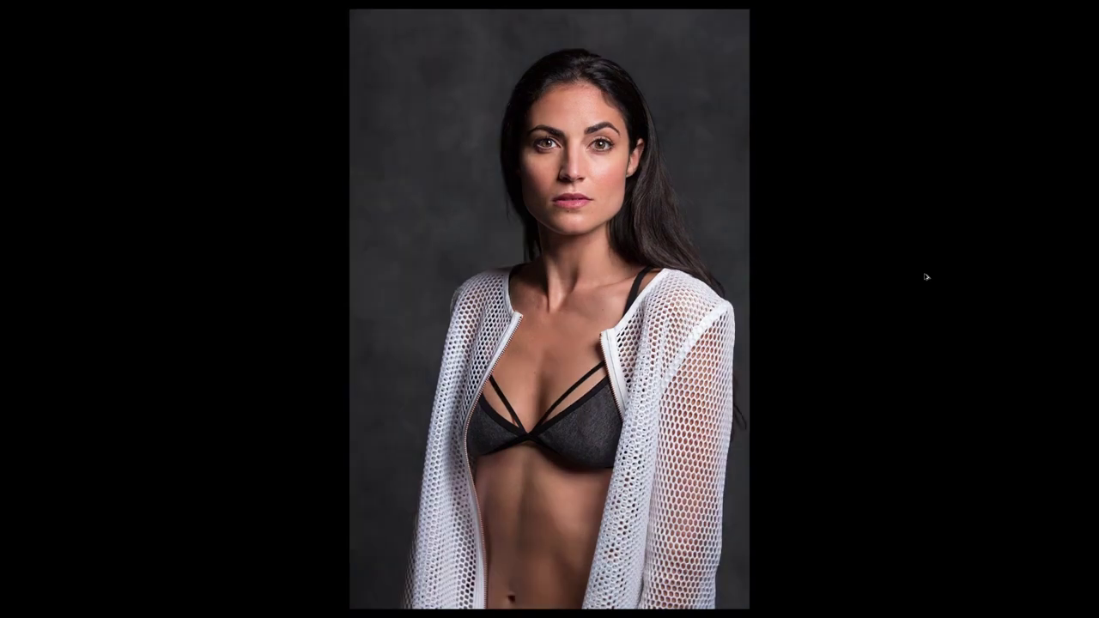
key(ctrl+comma)
key(ctrl+comma)
key(ctrl+comma)
key(ctrl+comma)
key(ctrl+comma)
key(ctrl+comma)
key(ctrl+comma)
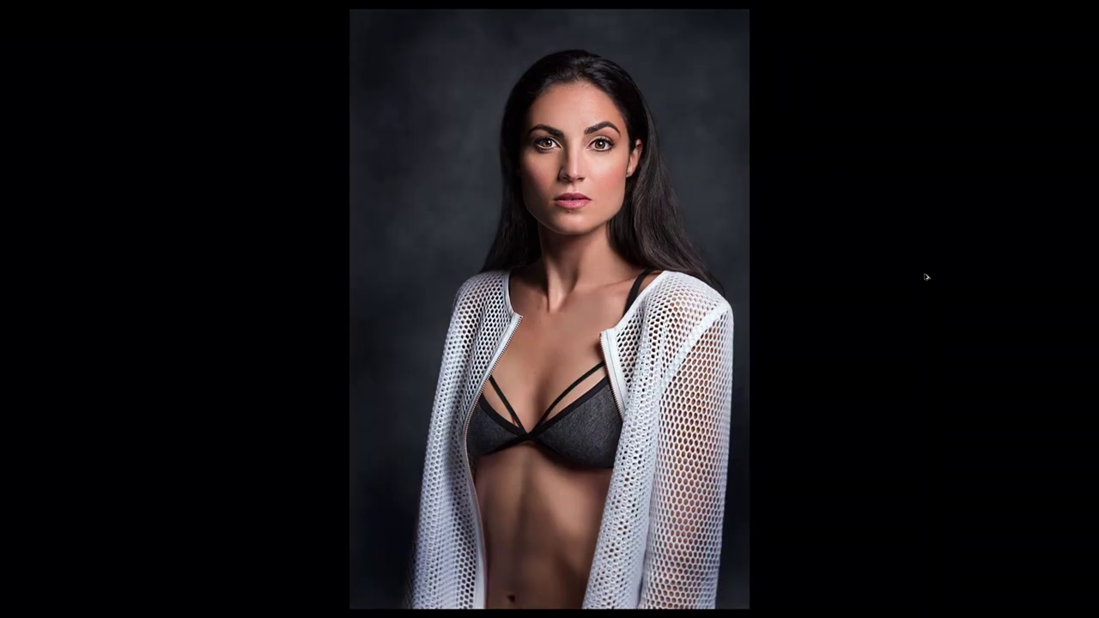